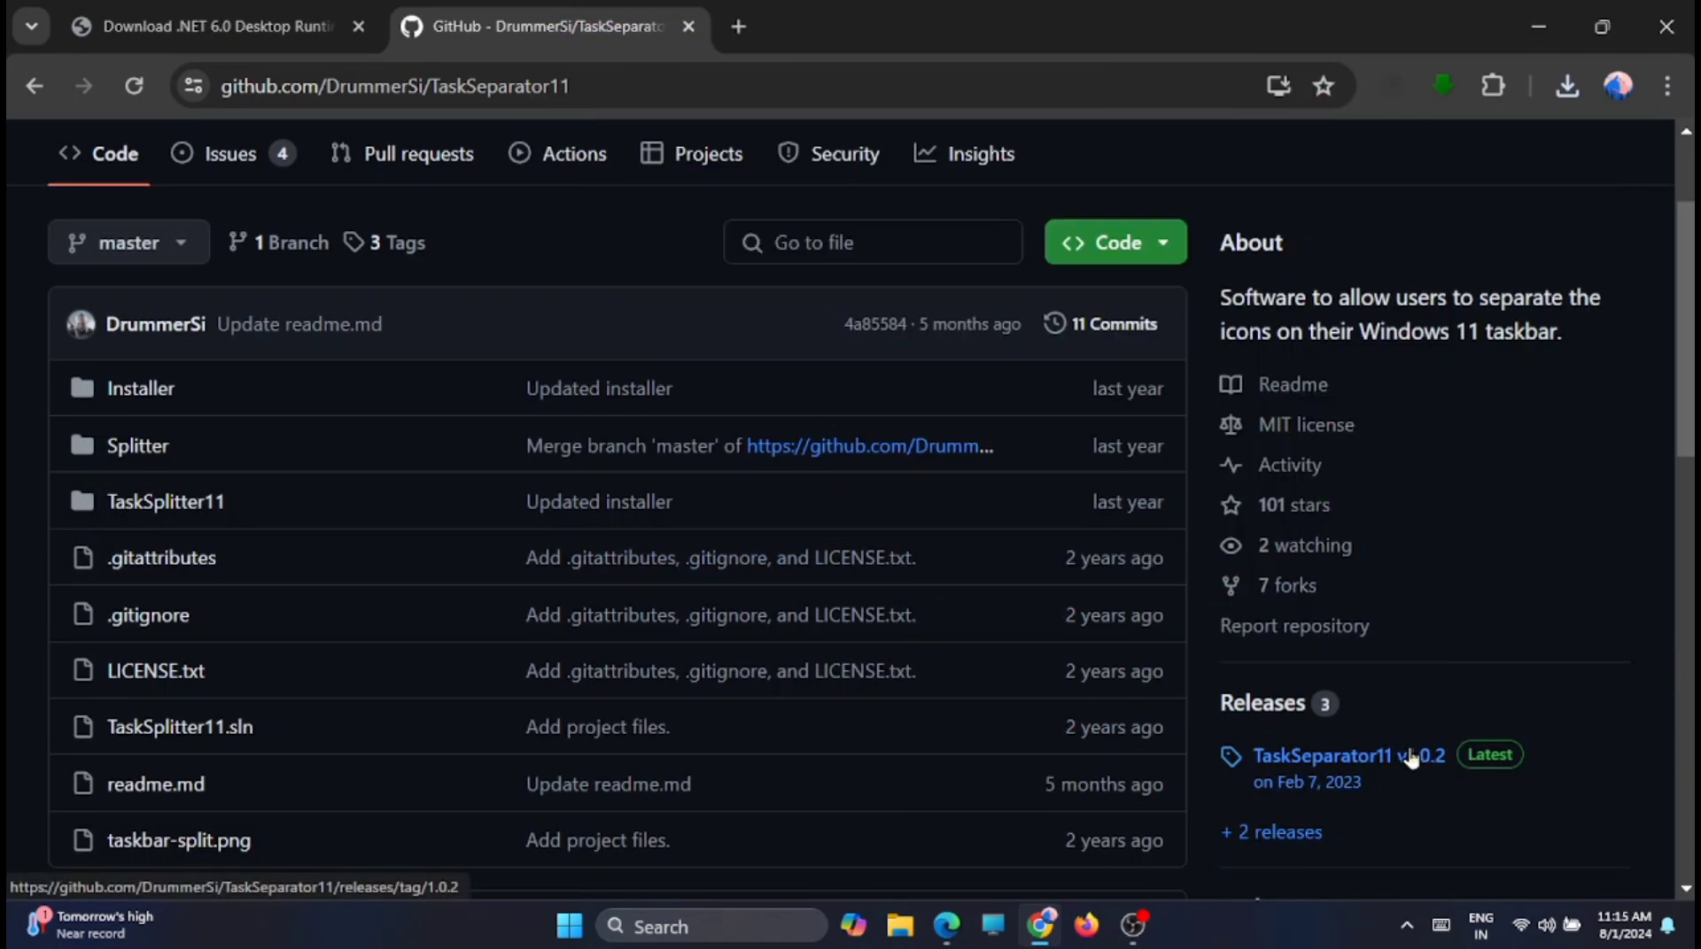
# Open the TaskSeparator11 v1.0.2 release on GitHub and download TaskSplitter11.zip from its assets.
pyautogui.scroll(-1, 1408, 760)
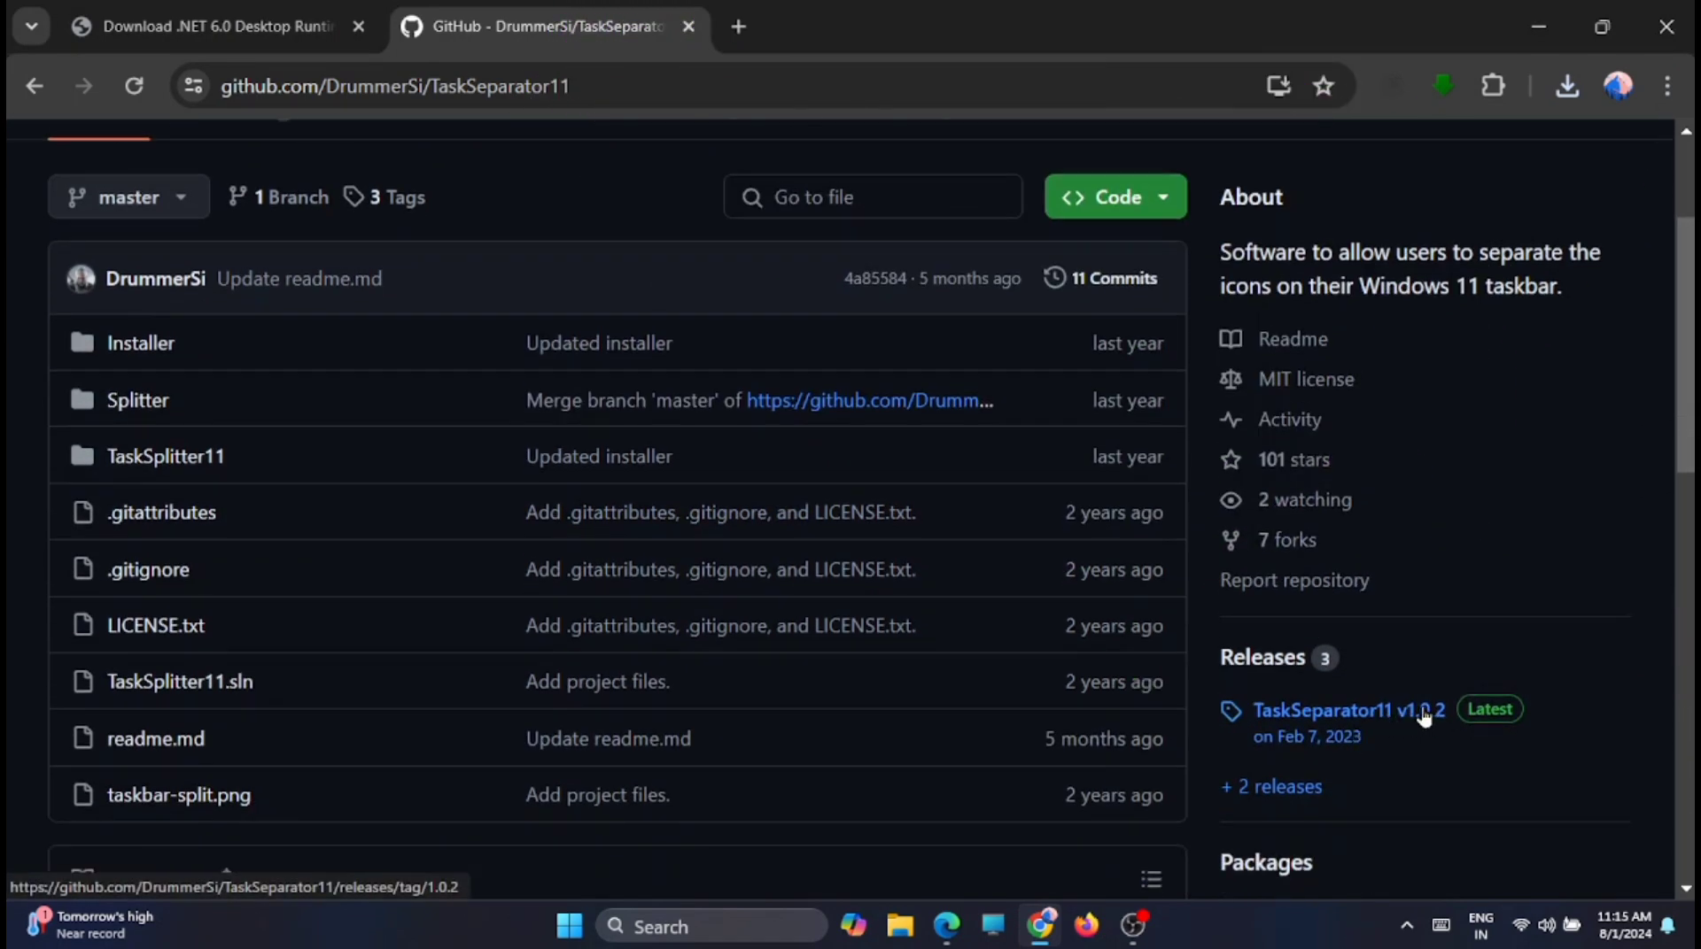
pyautogui.click(1423, 719)
pyautogui.scroll(-3, 725, 422)
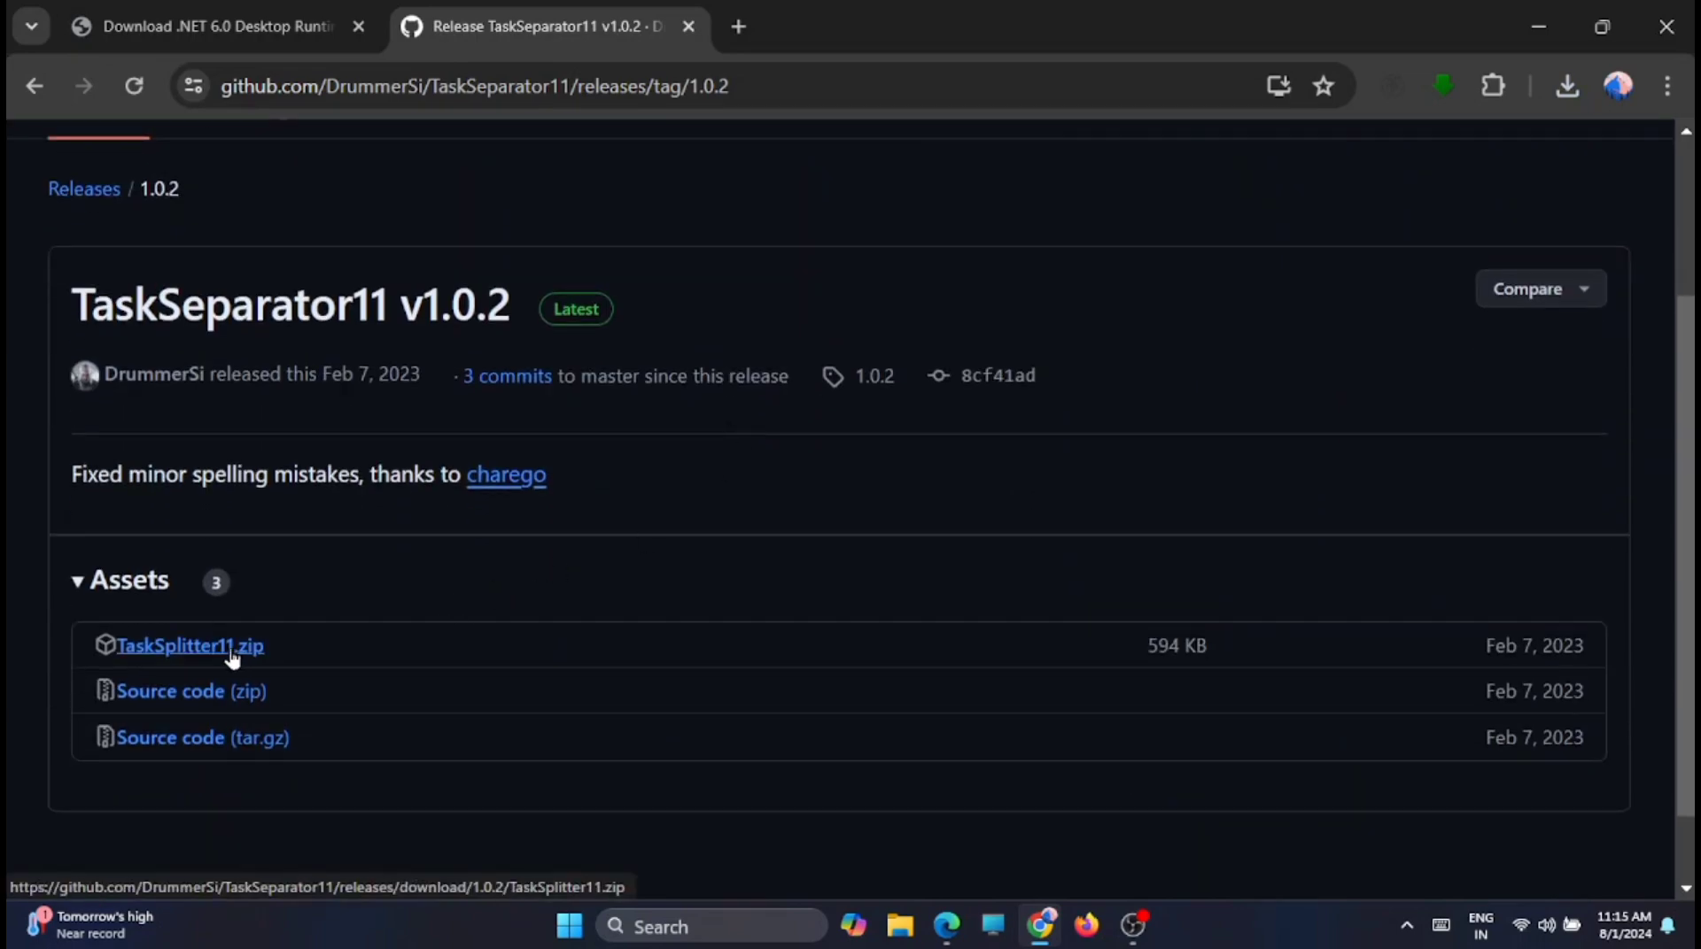
pyautogui.scroll(3, 682, 195)
pyautogui.scroll(-4, 531, 399)
pyautogui.click(230, 556)
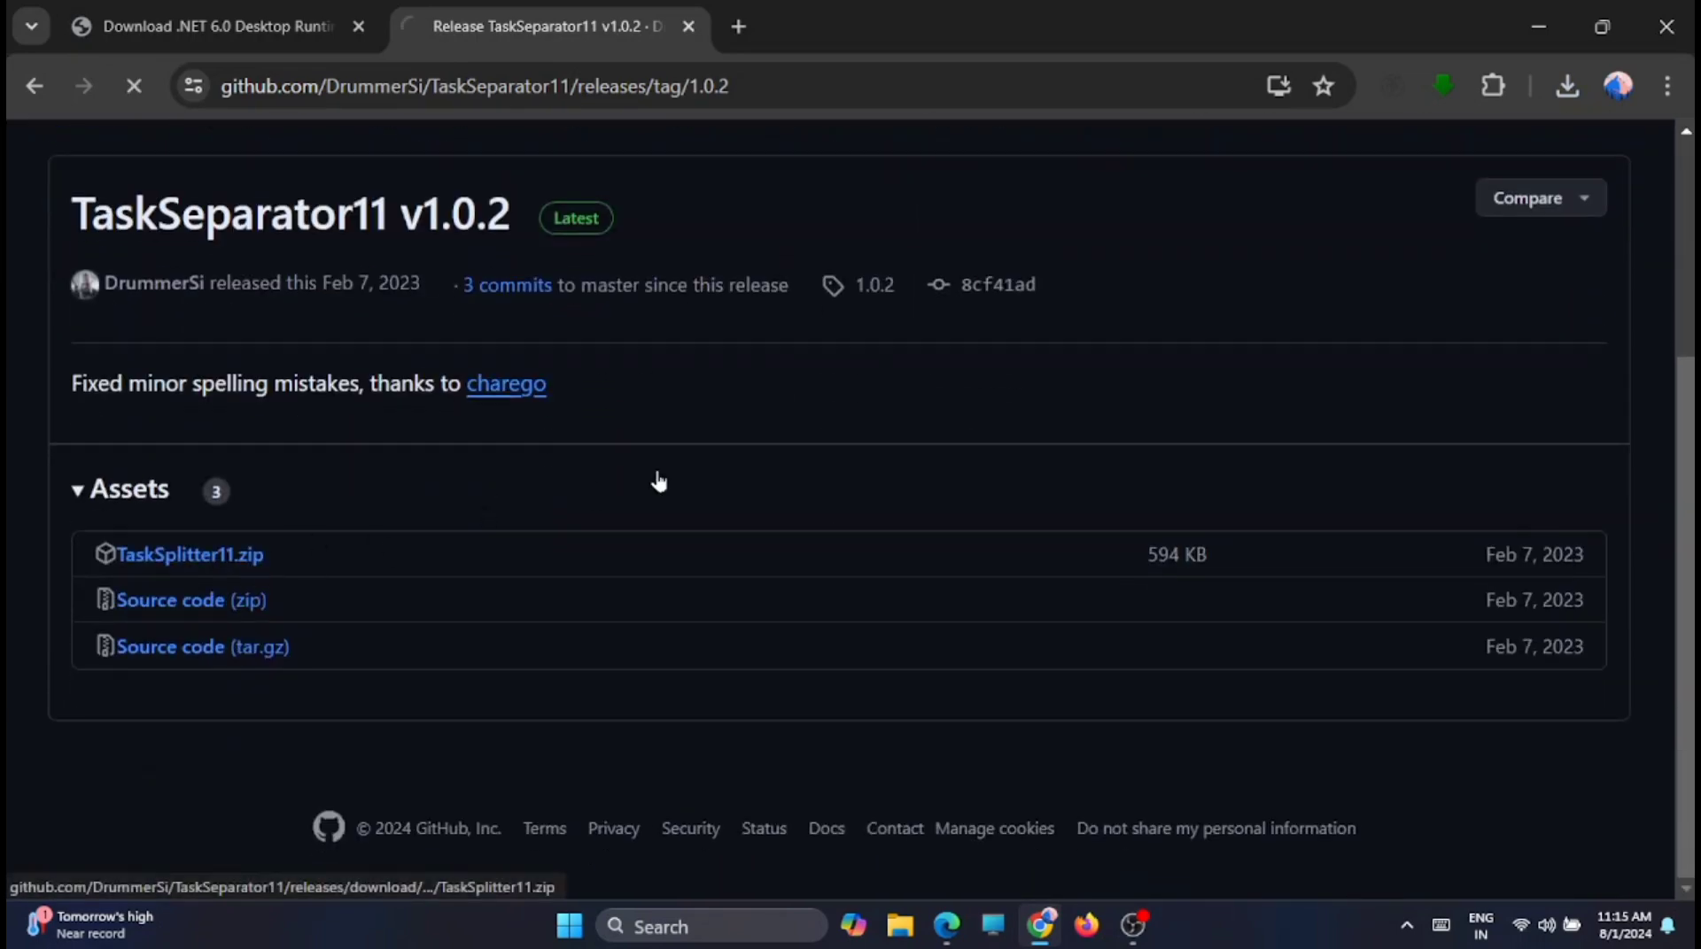
# Show the downloaded TaskSplitter11.zip in its folder and extract it to the default TaskSplitter11 folder in Downloads.
pyautogui.click(1567, 89)
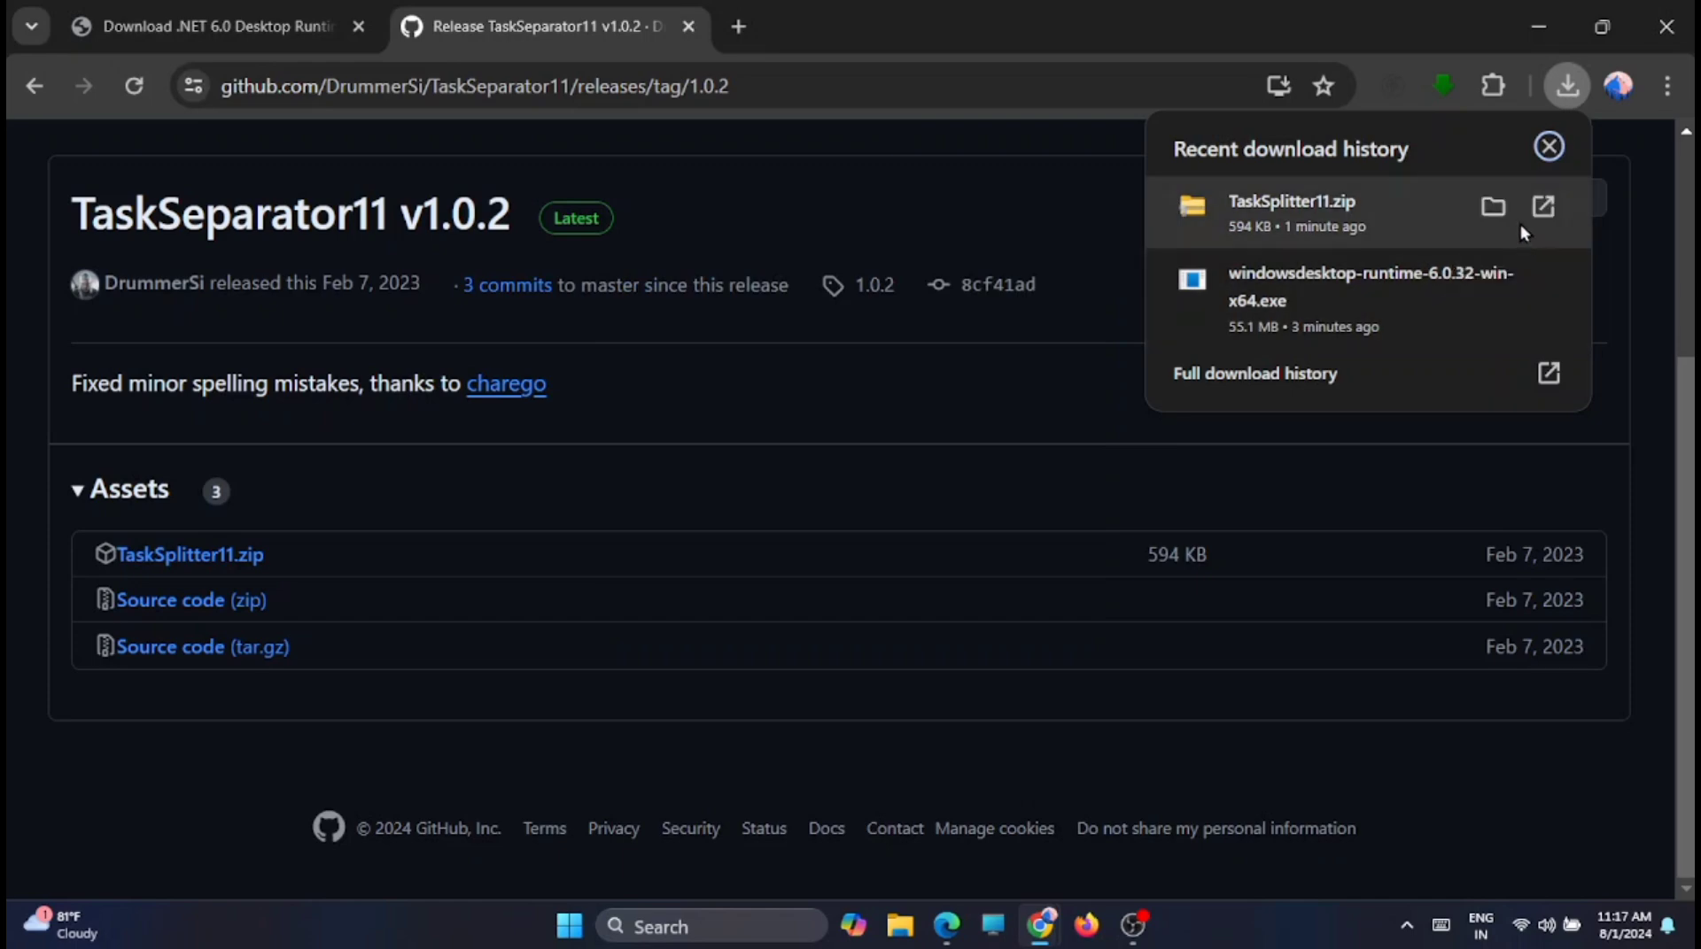
pyautogui.click(1491, 207)
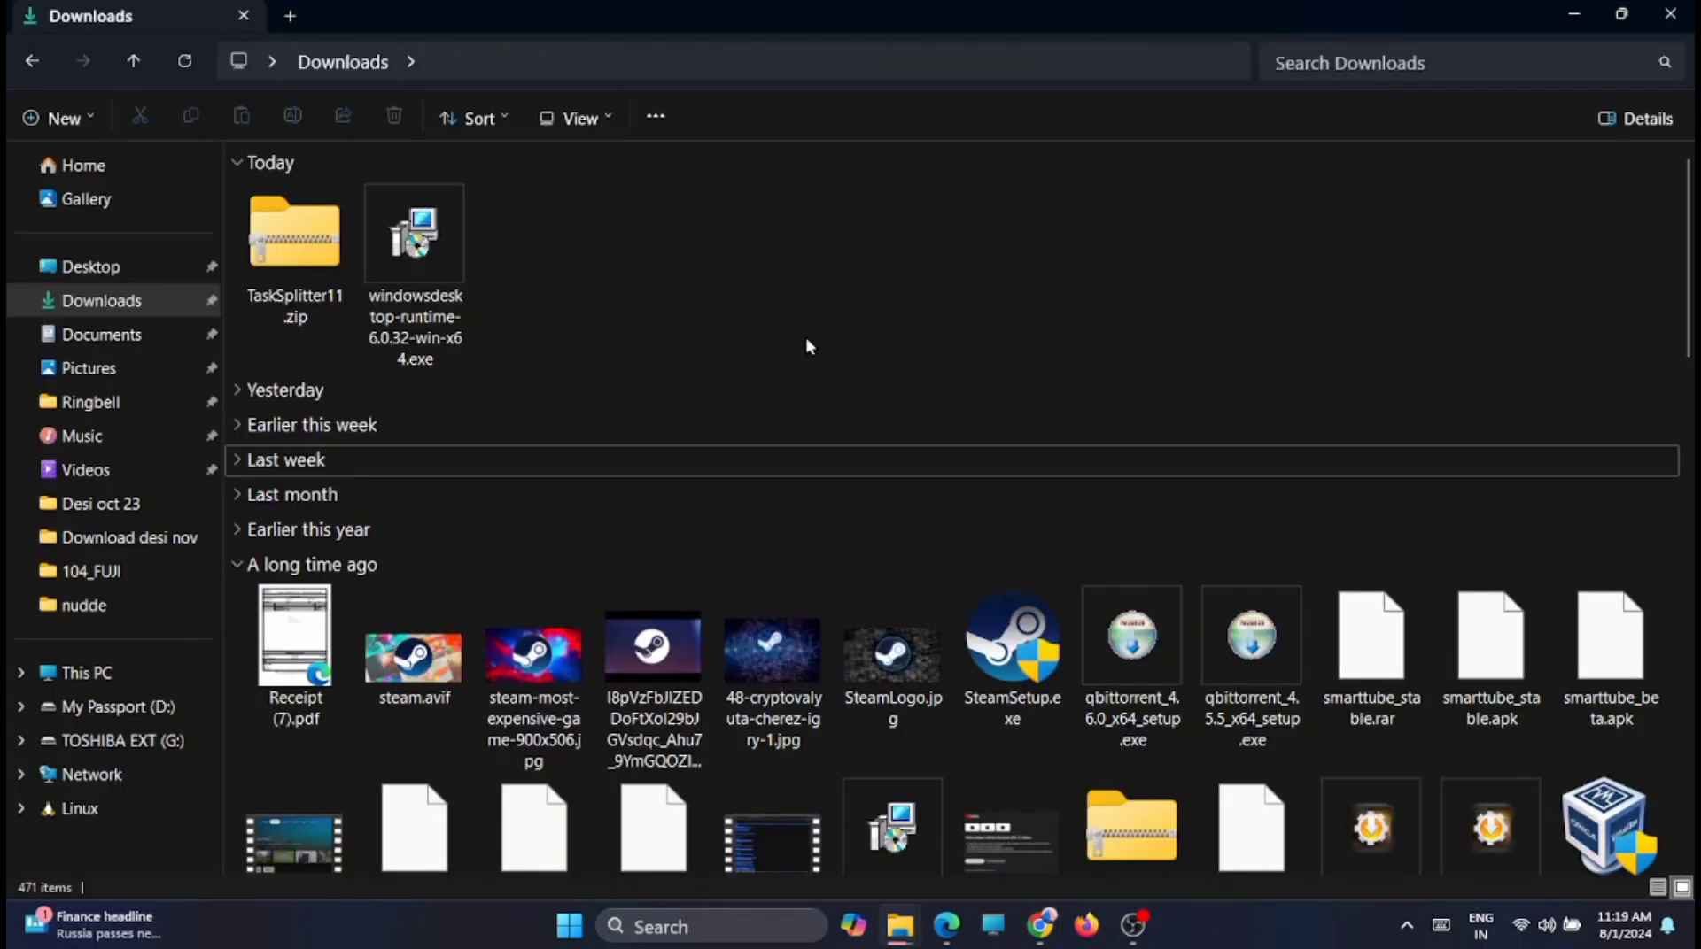
pyautogui.click(308, 257)
pyautogui.rightClick(308, 257)
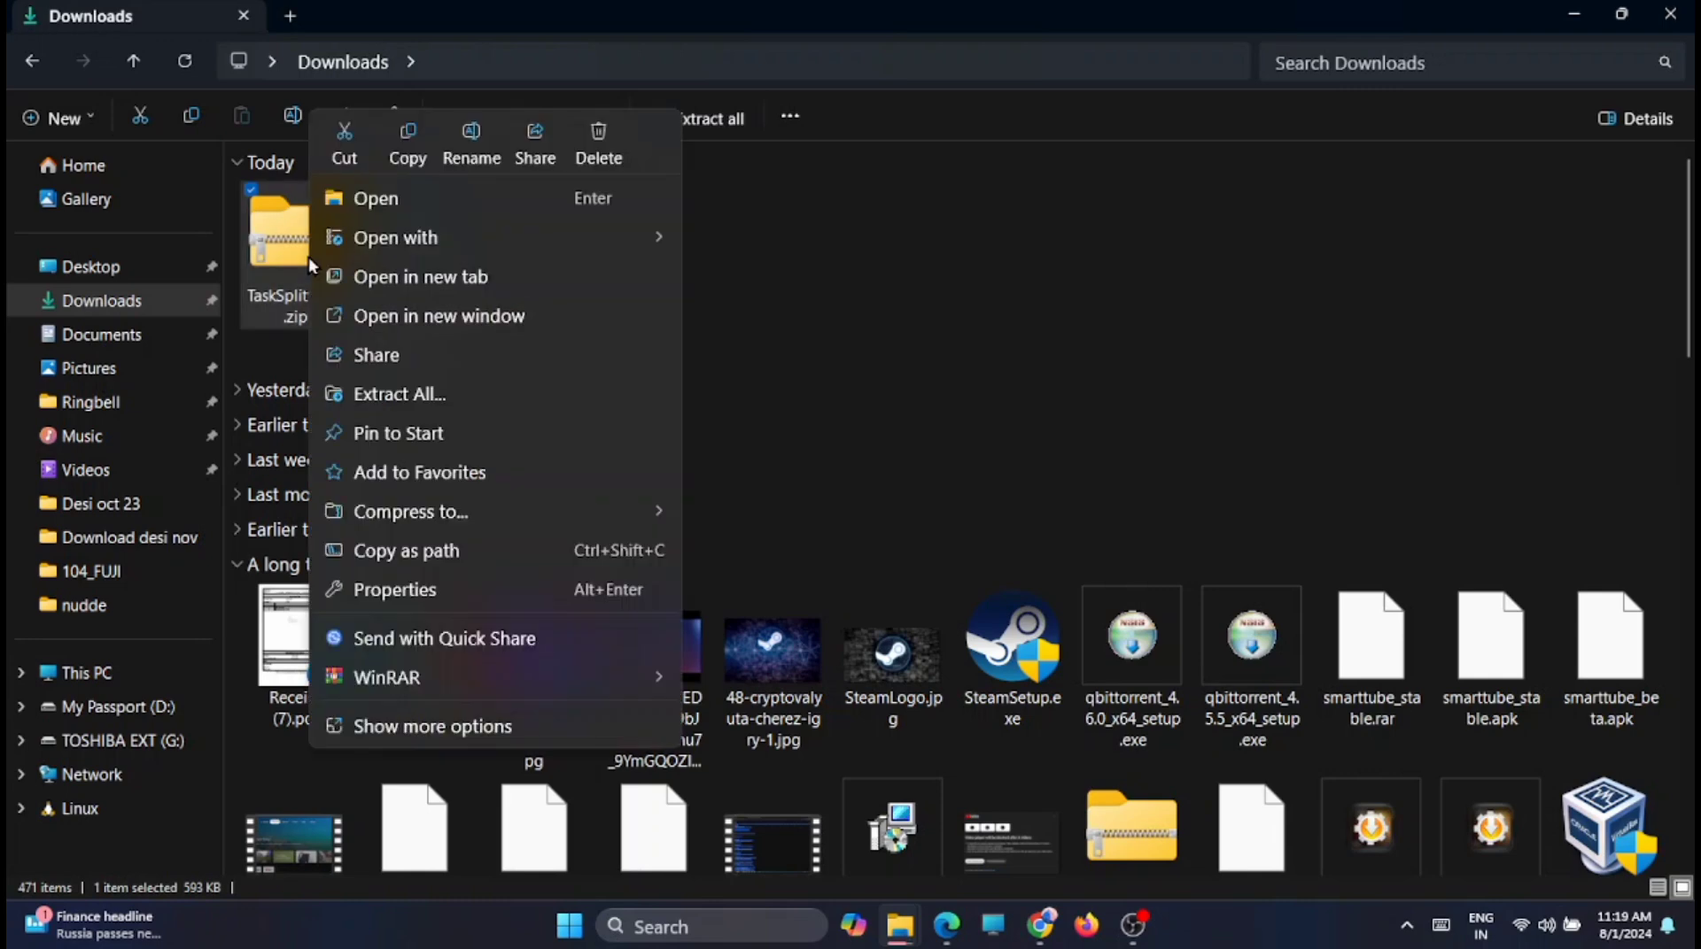
pyautogui.click(549, 391)
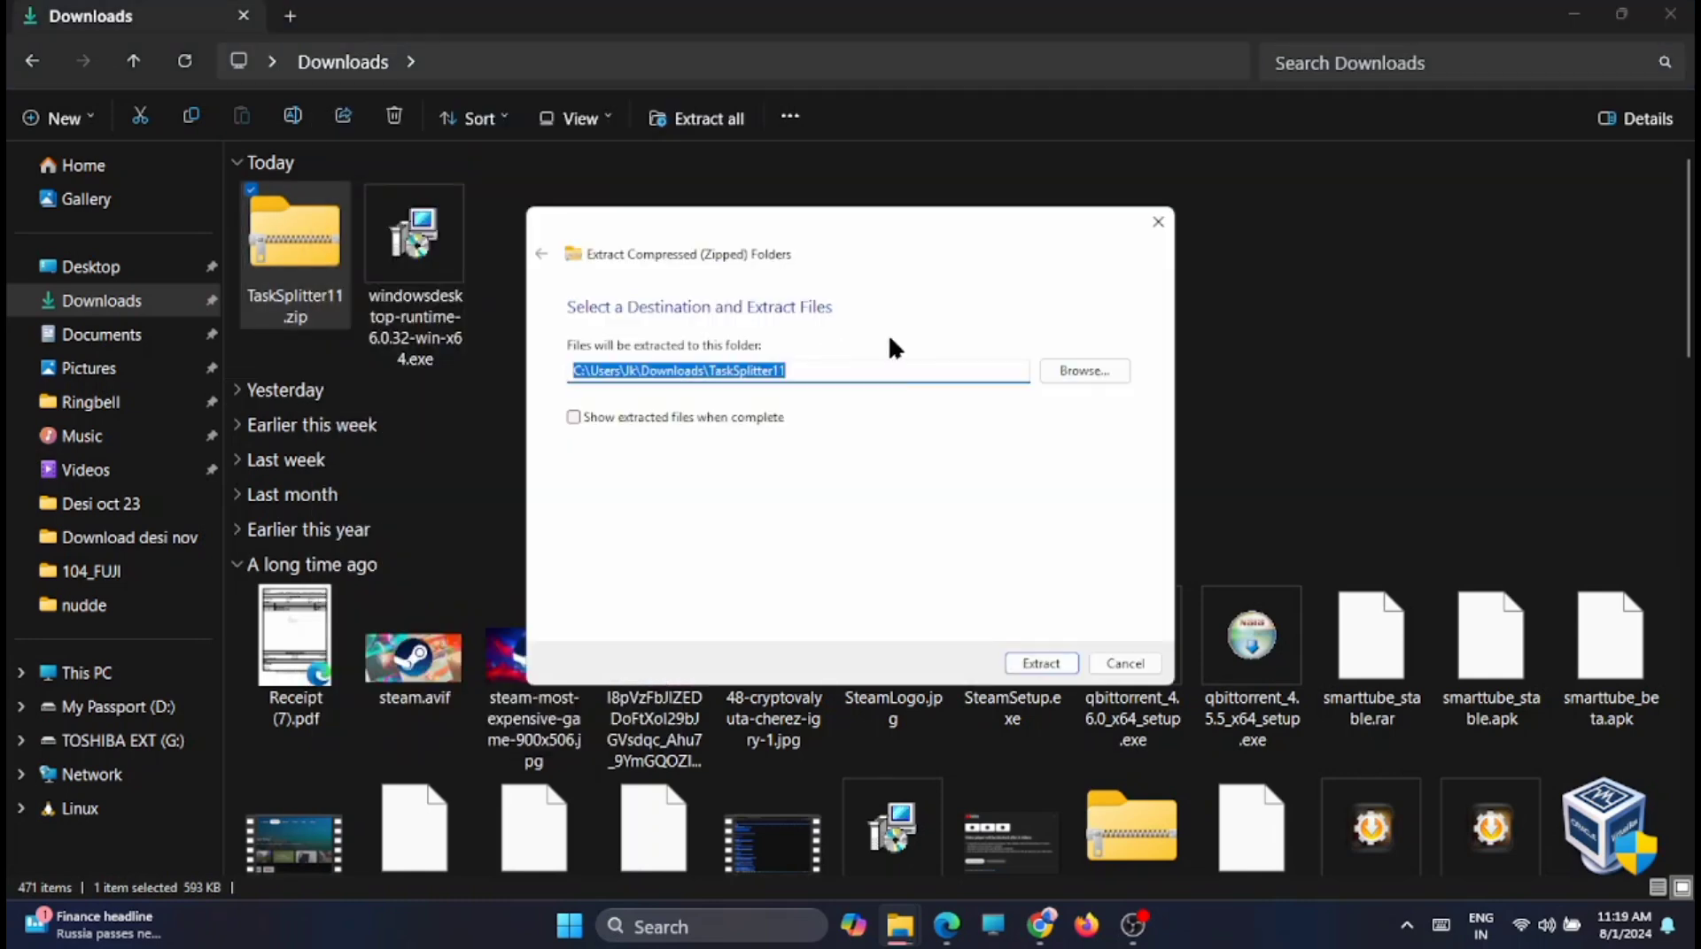
pyautogui.click(1038, 663)
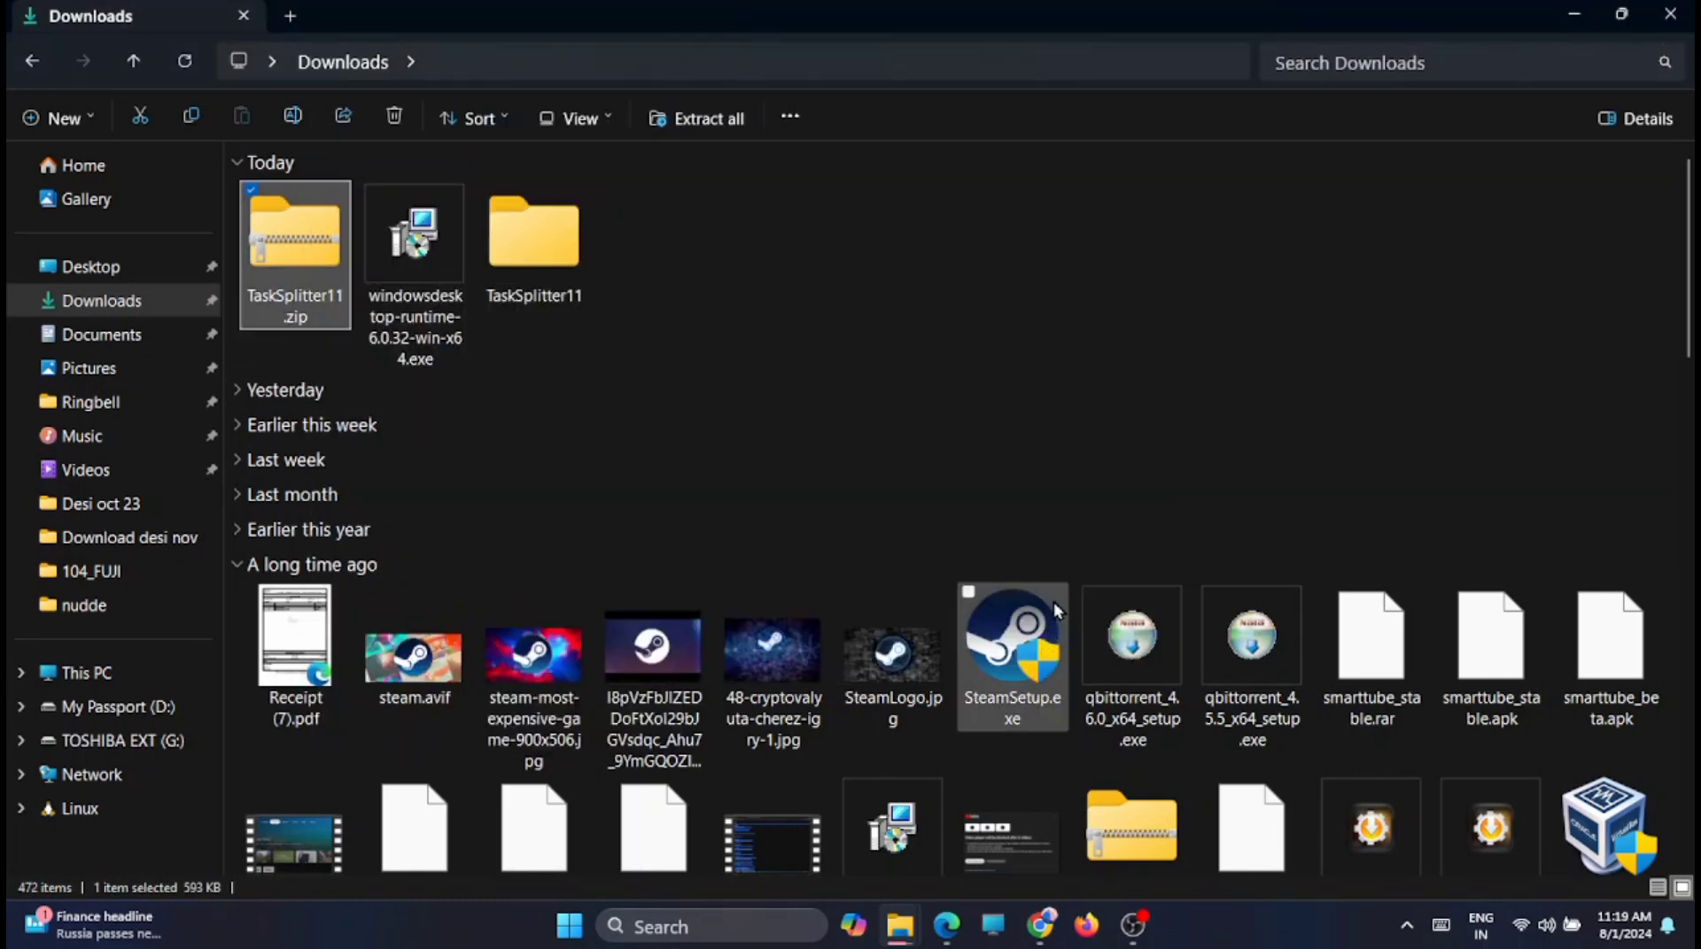
# Run setup.exe from the extracted TaskSplitter11 folder and install Task Separator 11 for everyone in the default folder.
pyautogui.doubleClick(558, 268)
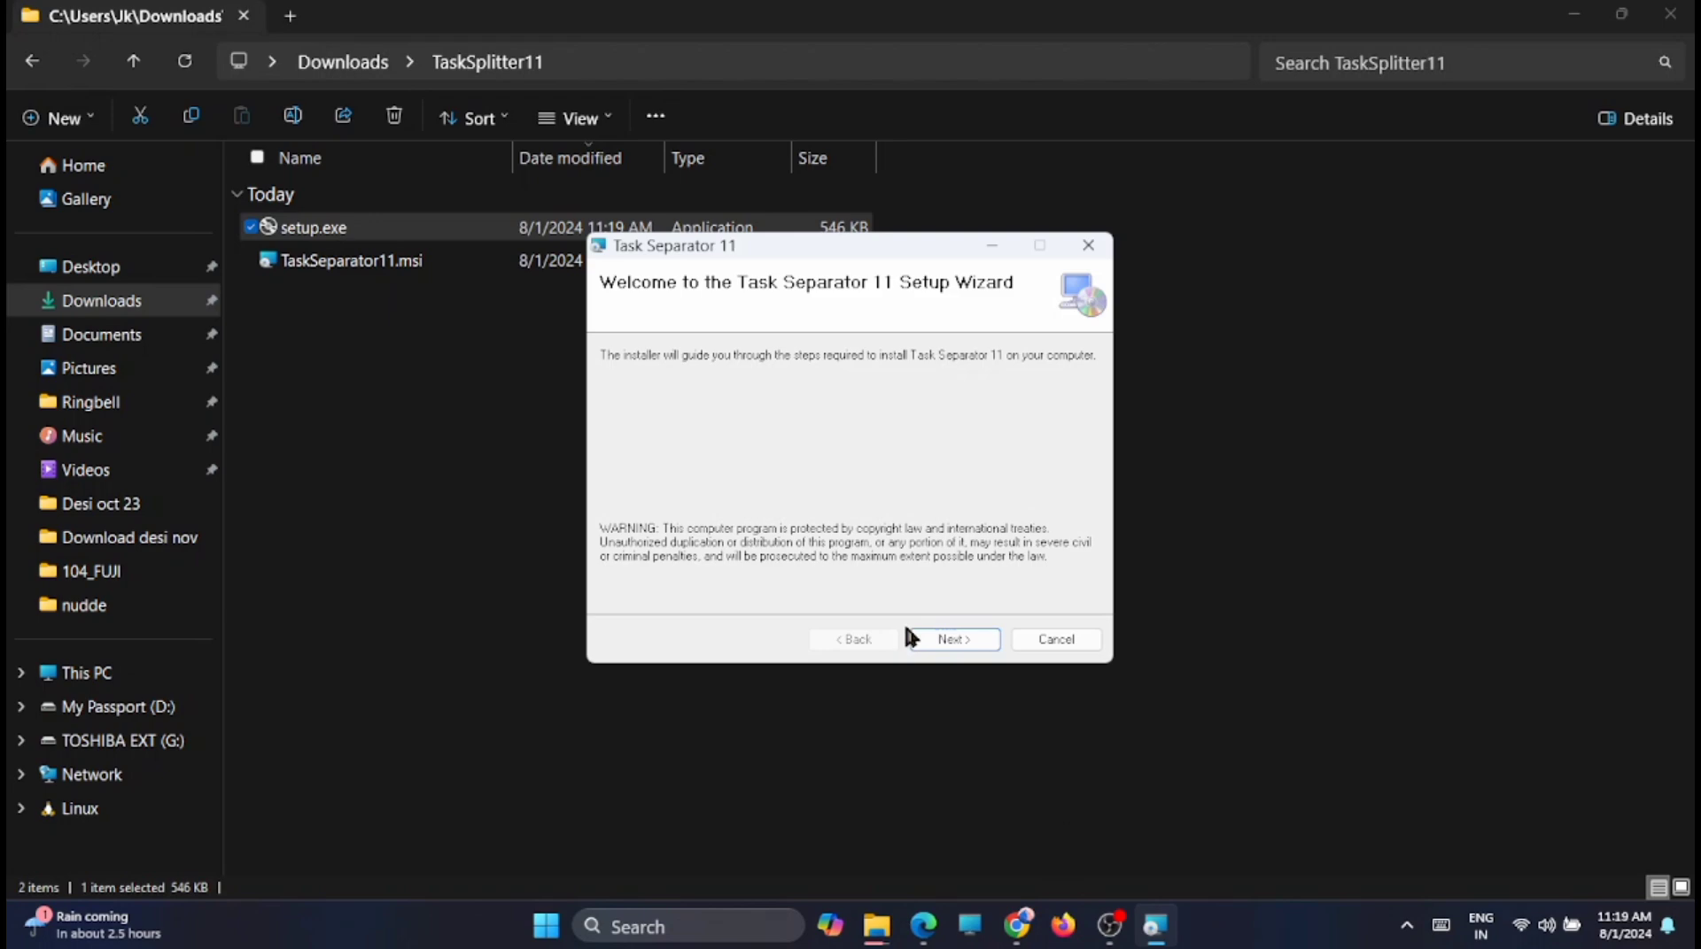
pyautogui.click(955, 639)
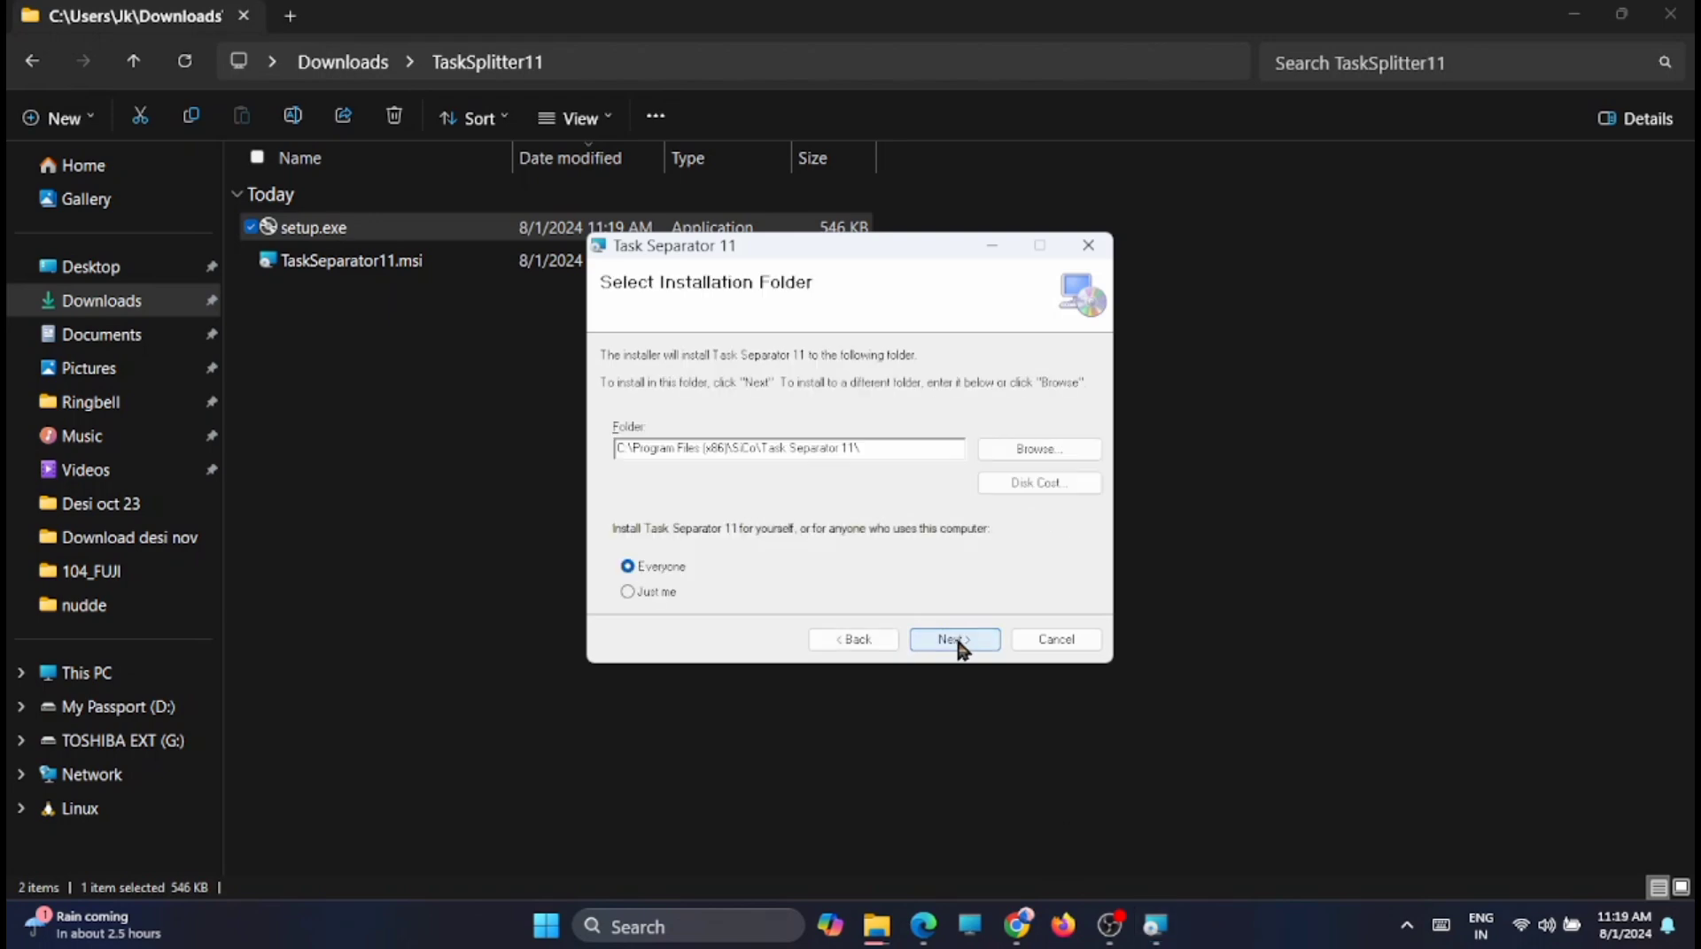
pyautogui.click(958, 641)
pyautogui.click(972, 637)
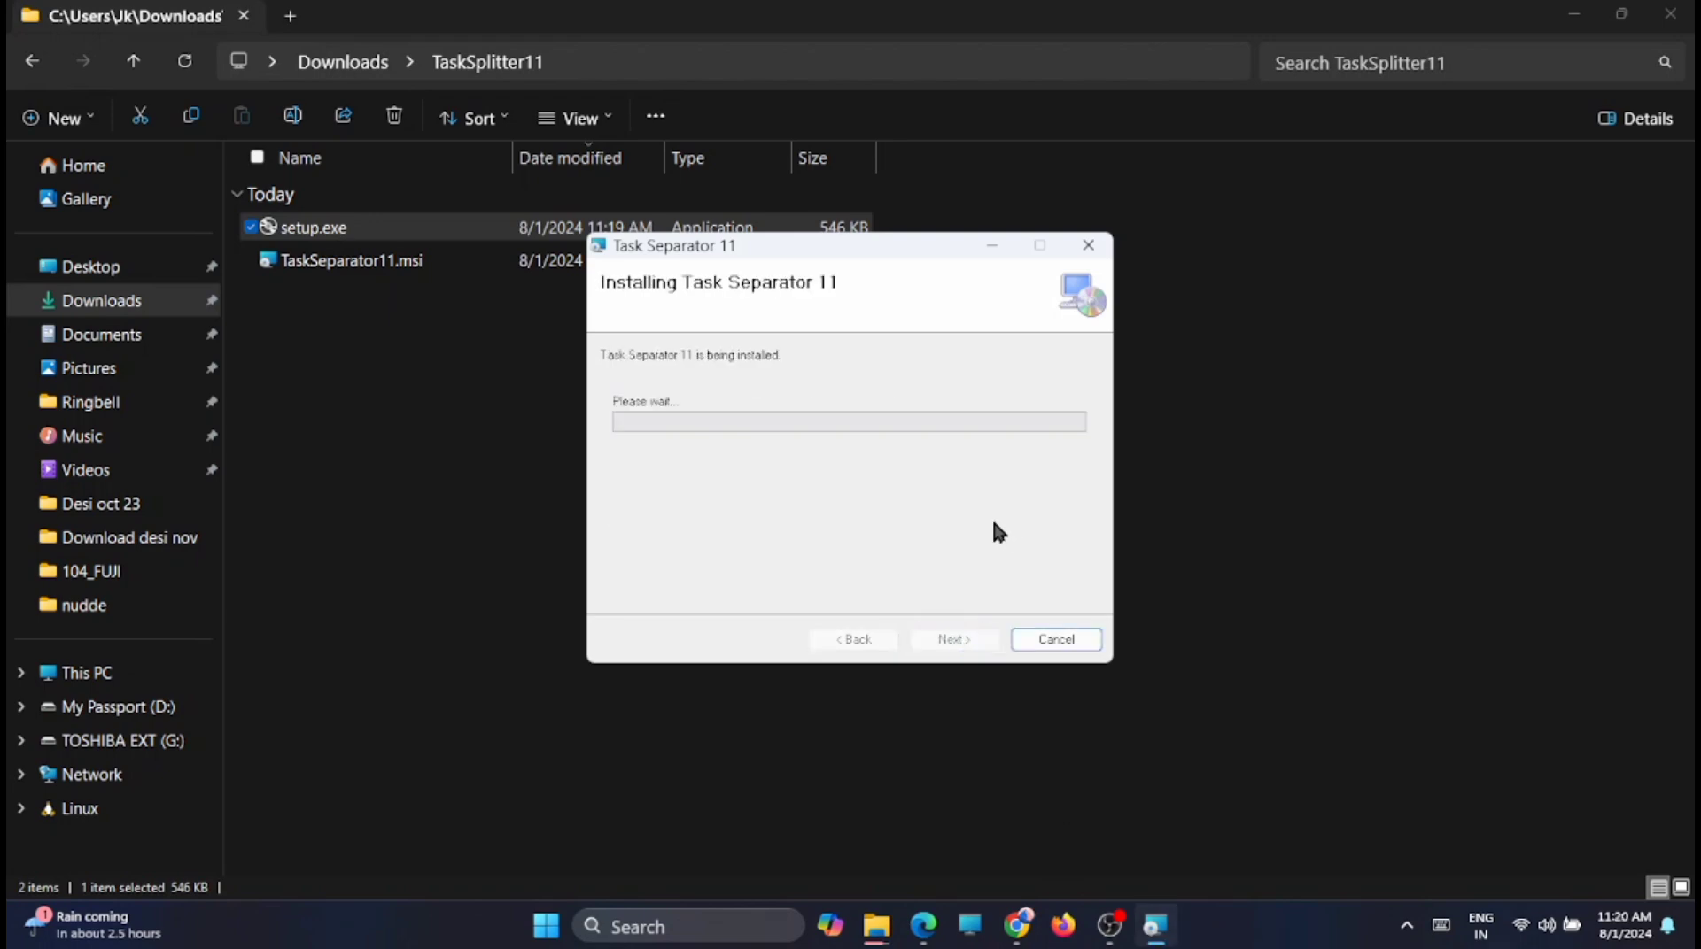
pyautogui.click(957, 639)
# Search Windows for "task", launch Task Separator 11 and create a taskbar separator.
pyautogui.click(572, 921)
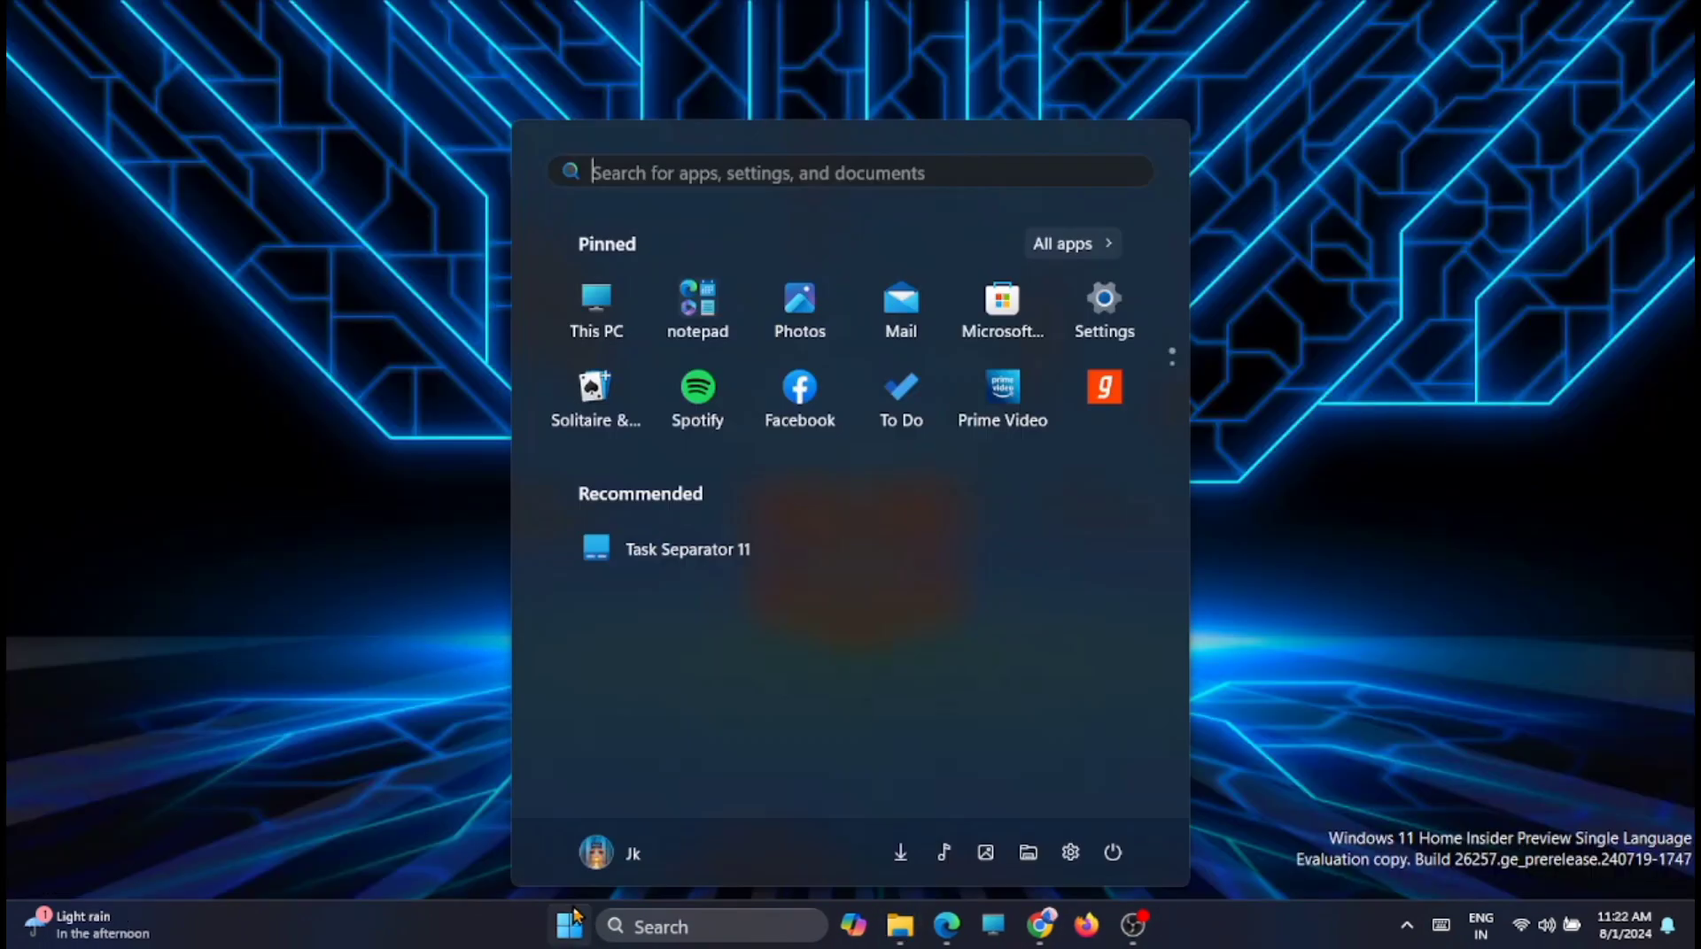
pyautogui.click(661, 170)
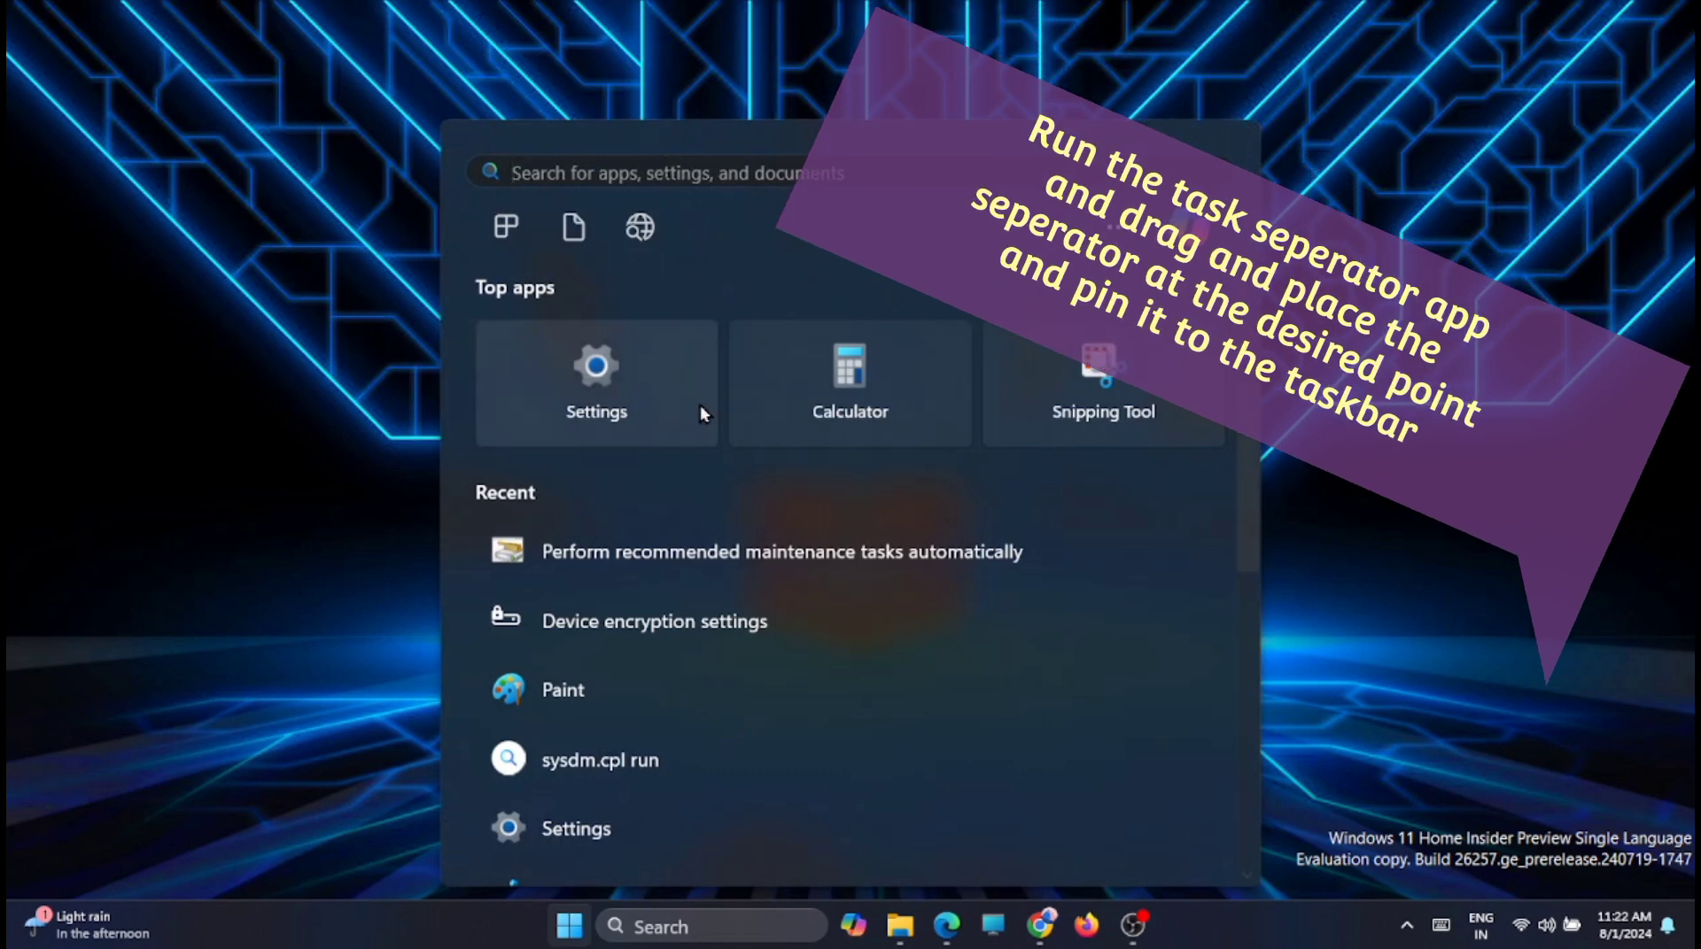
pyautogui.write('task')
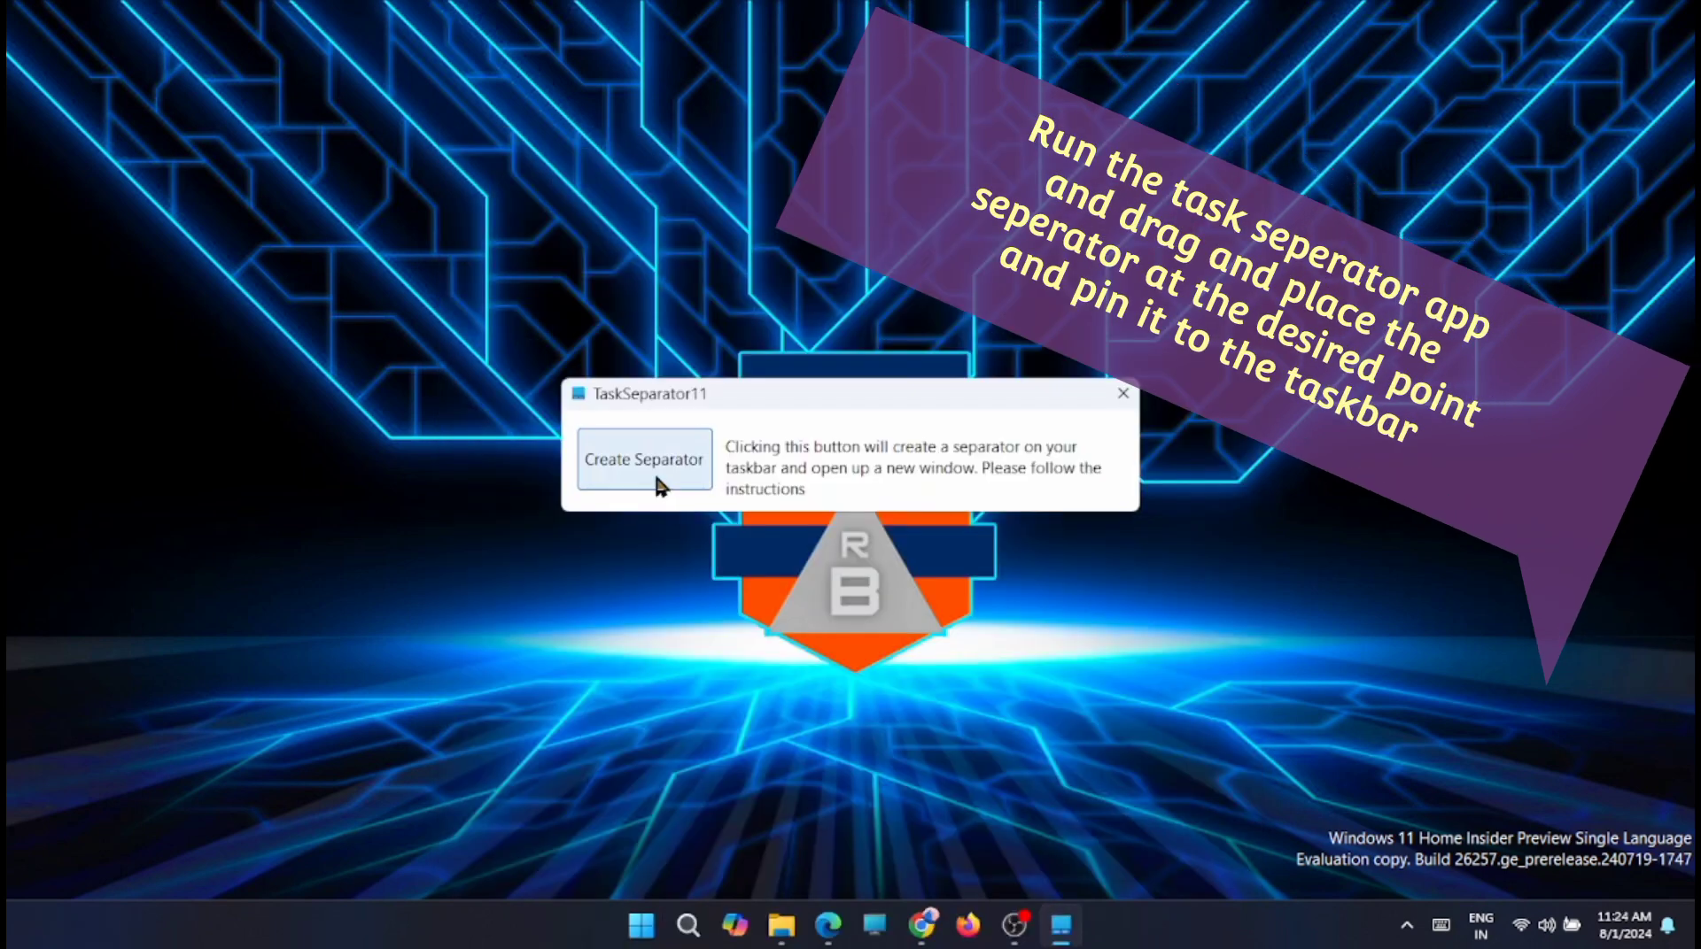
pyautogui.click(656, 479)
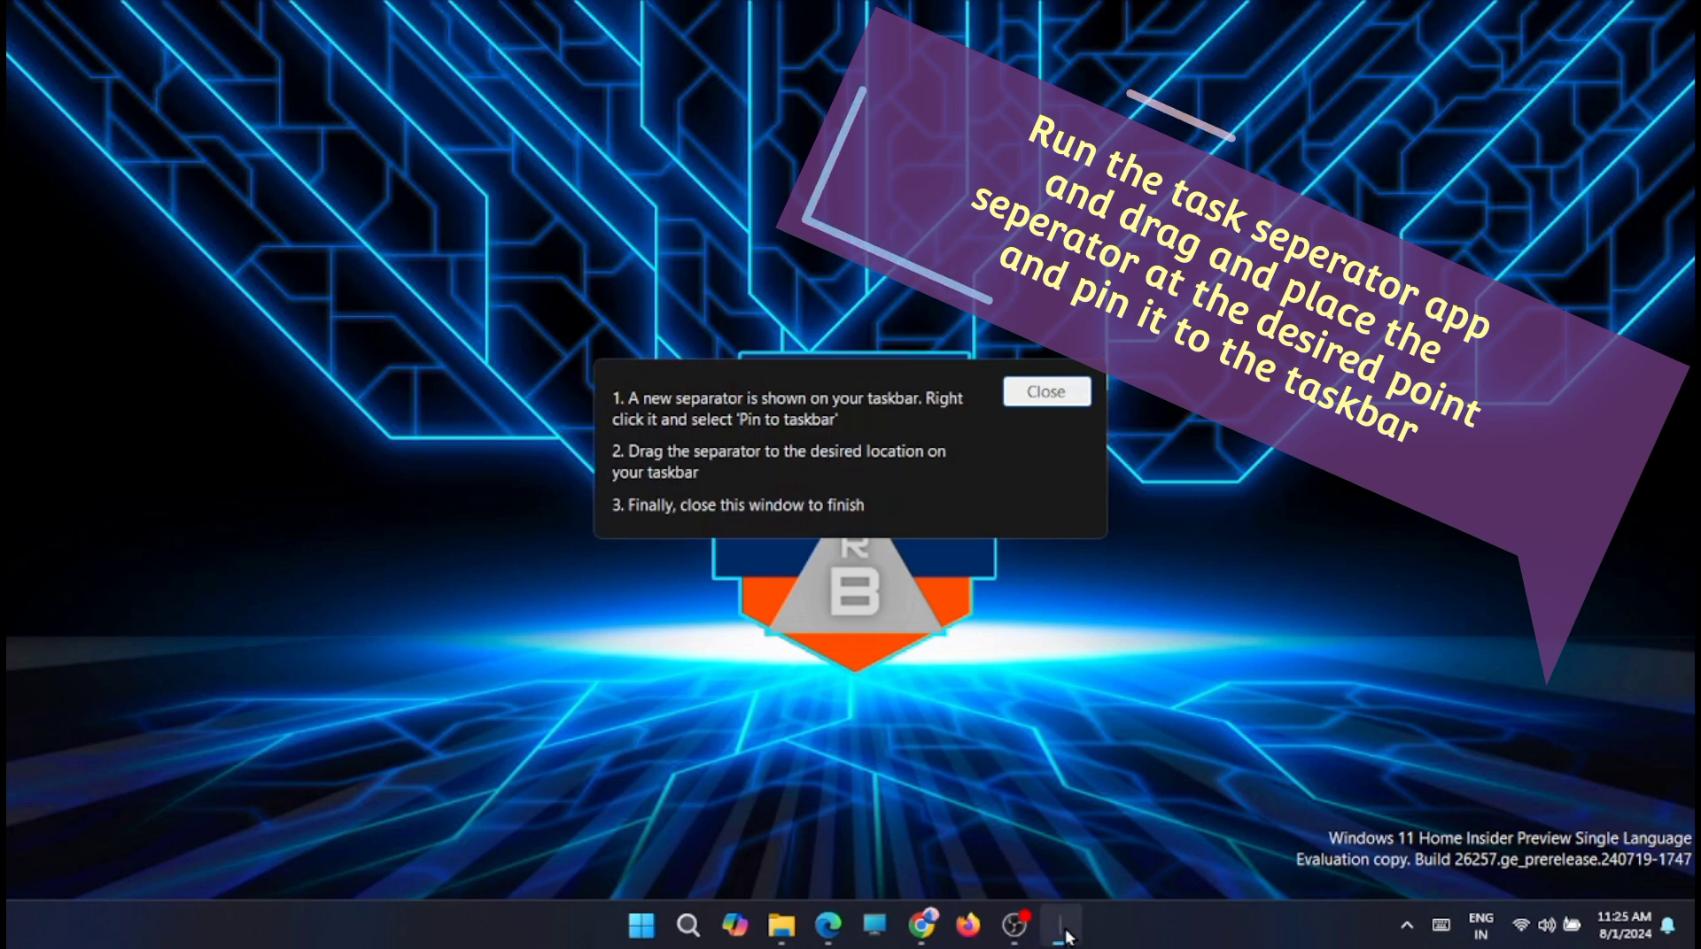
# Move the new separator between the Chrome and Firefox taskbar icons, pin it to the taskbar and close the instructions window.
pyautogui.moveTo(1065, 935)
pyautogui.moveTo(1065, 935); pyautogui.dragTo(972, 926)
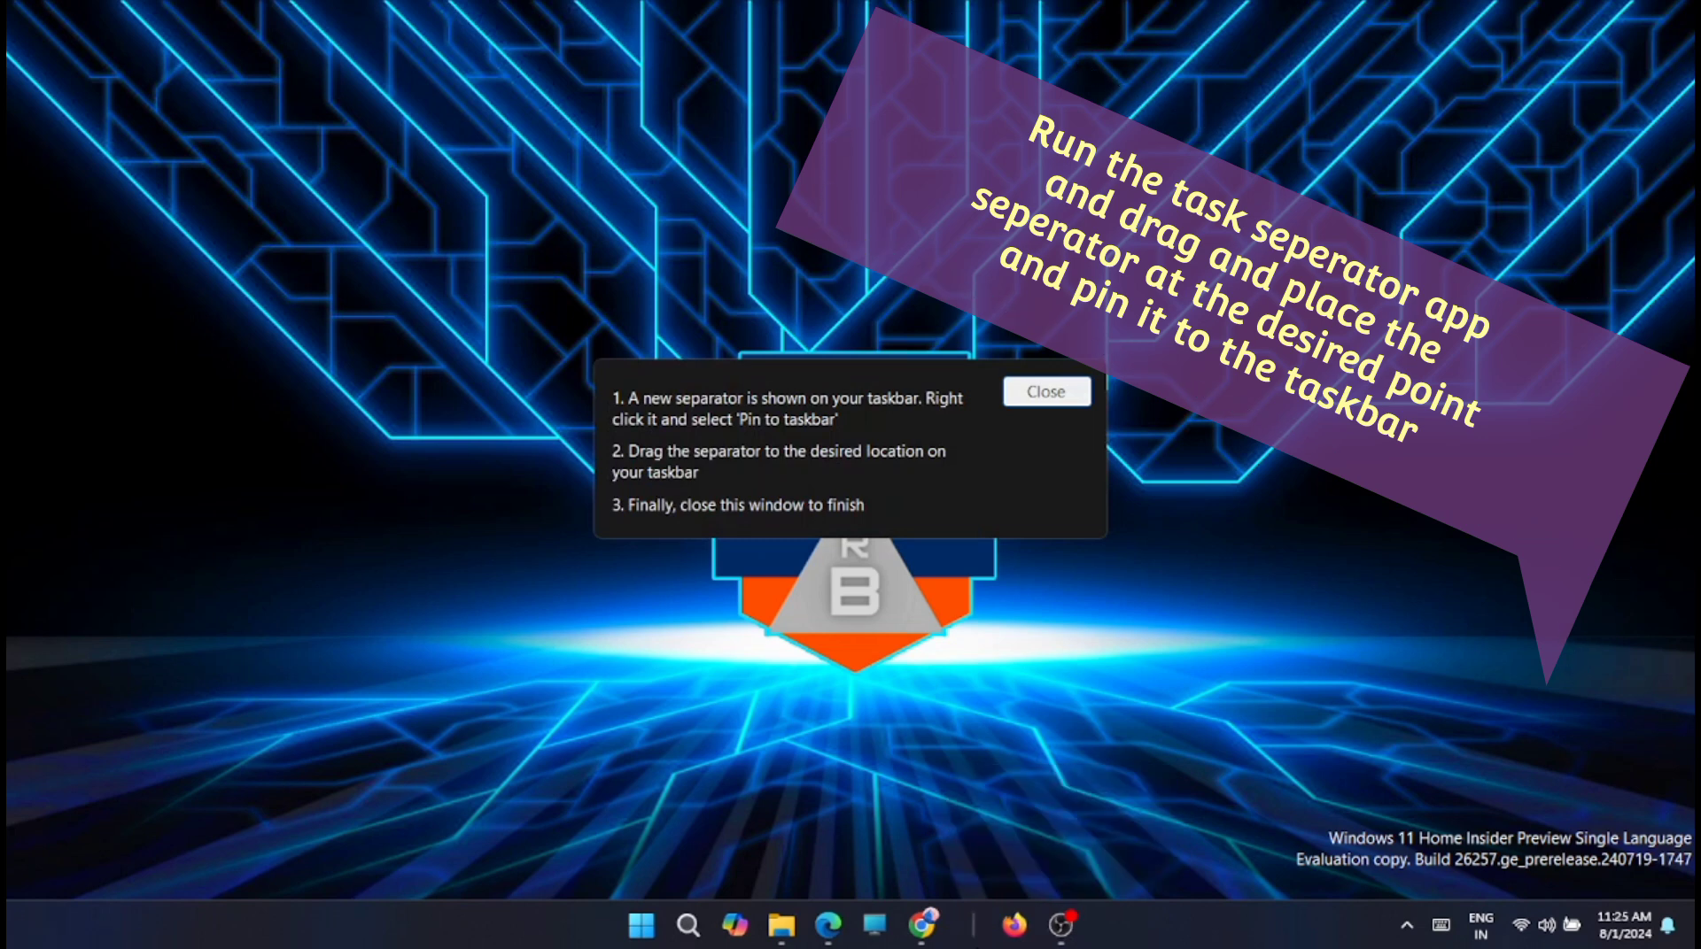
pyautogui.rightClick(969, 944)
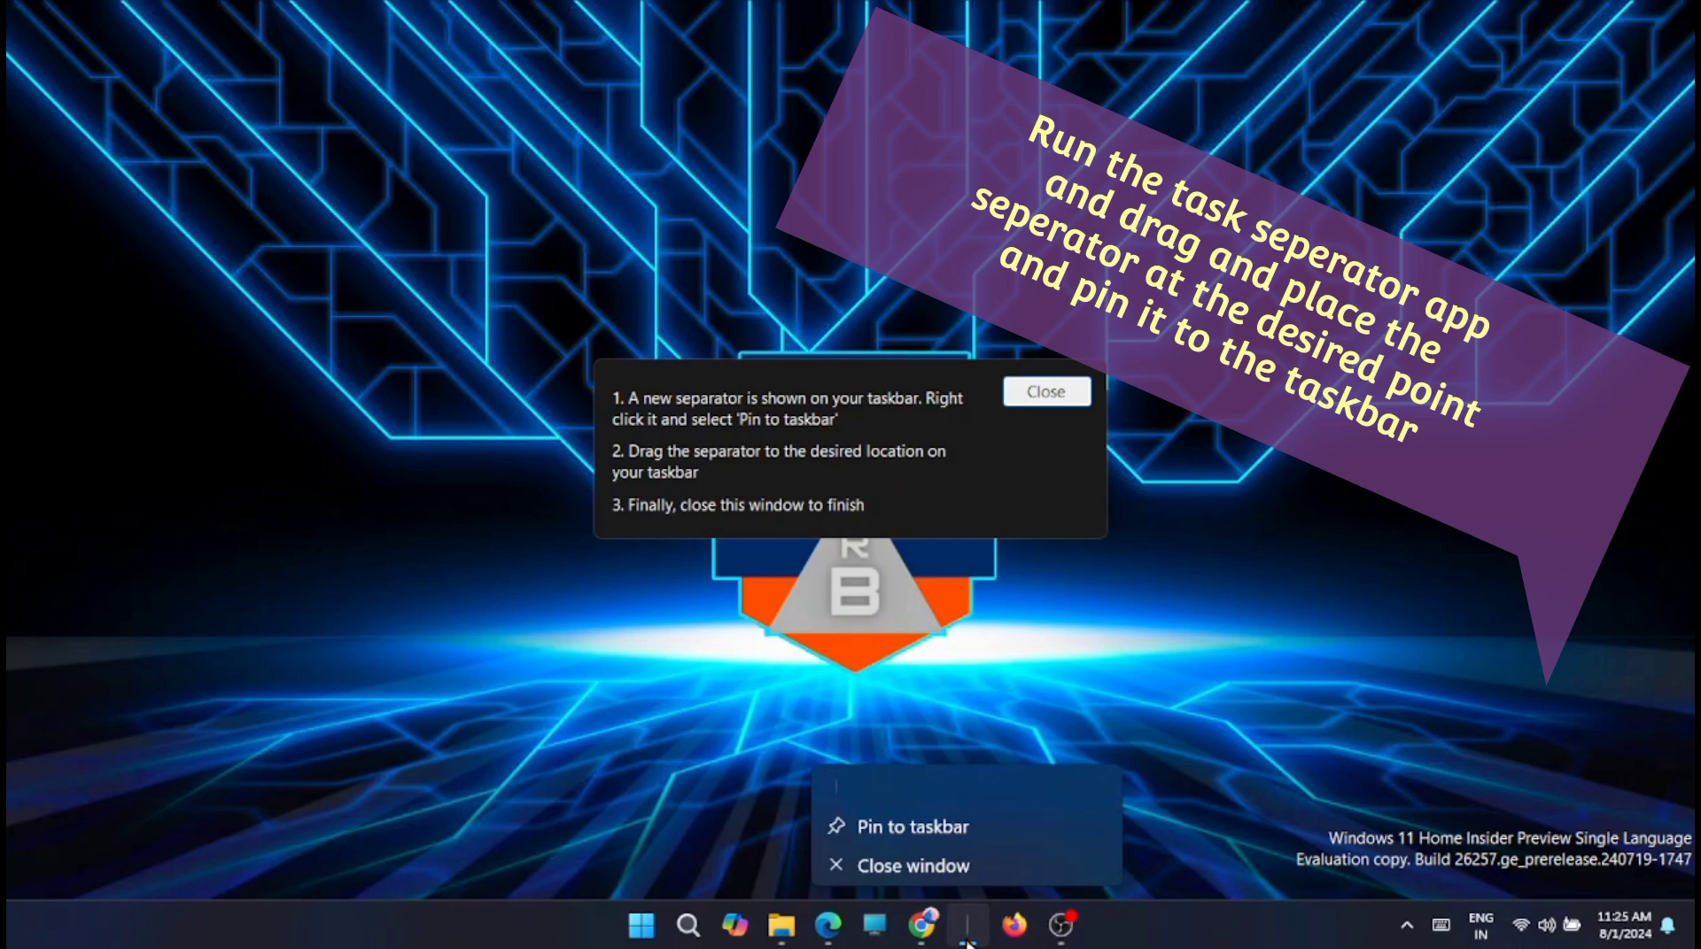
pyautogui.click(937, 832)
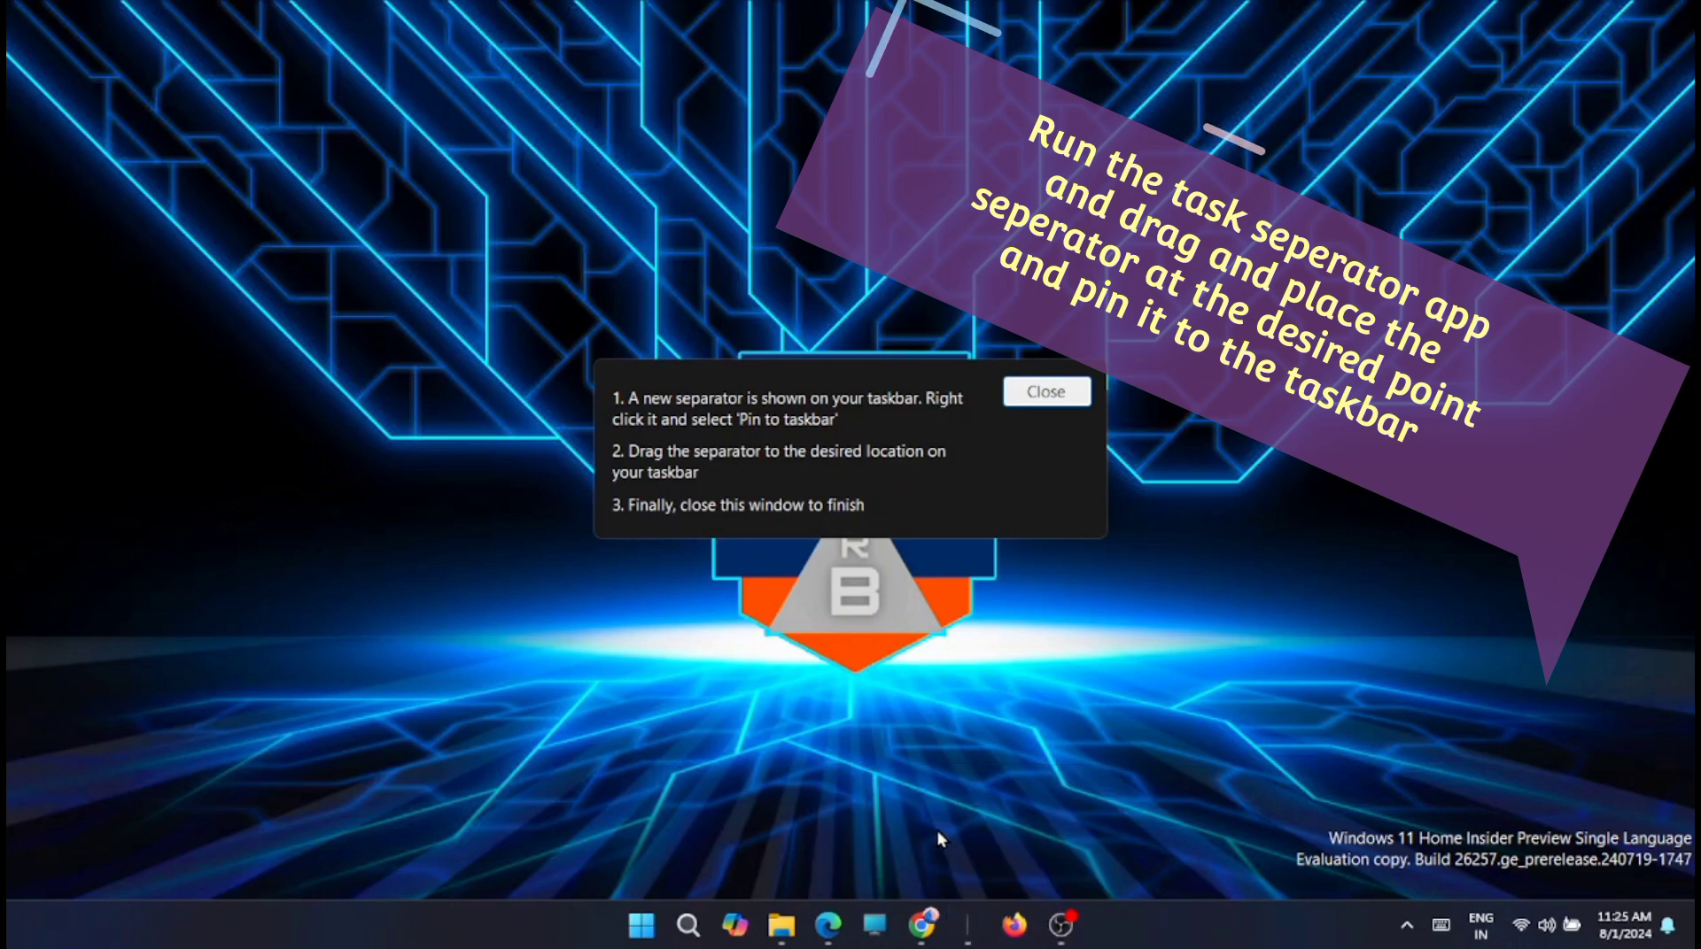
pyautogui.click(1067, 396)
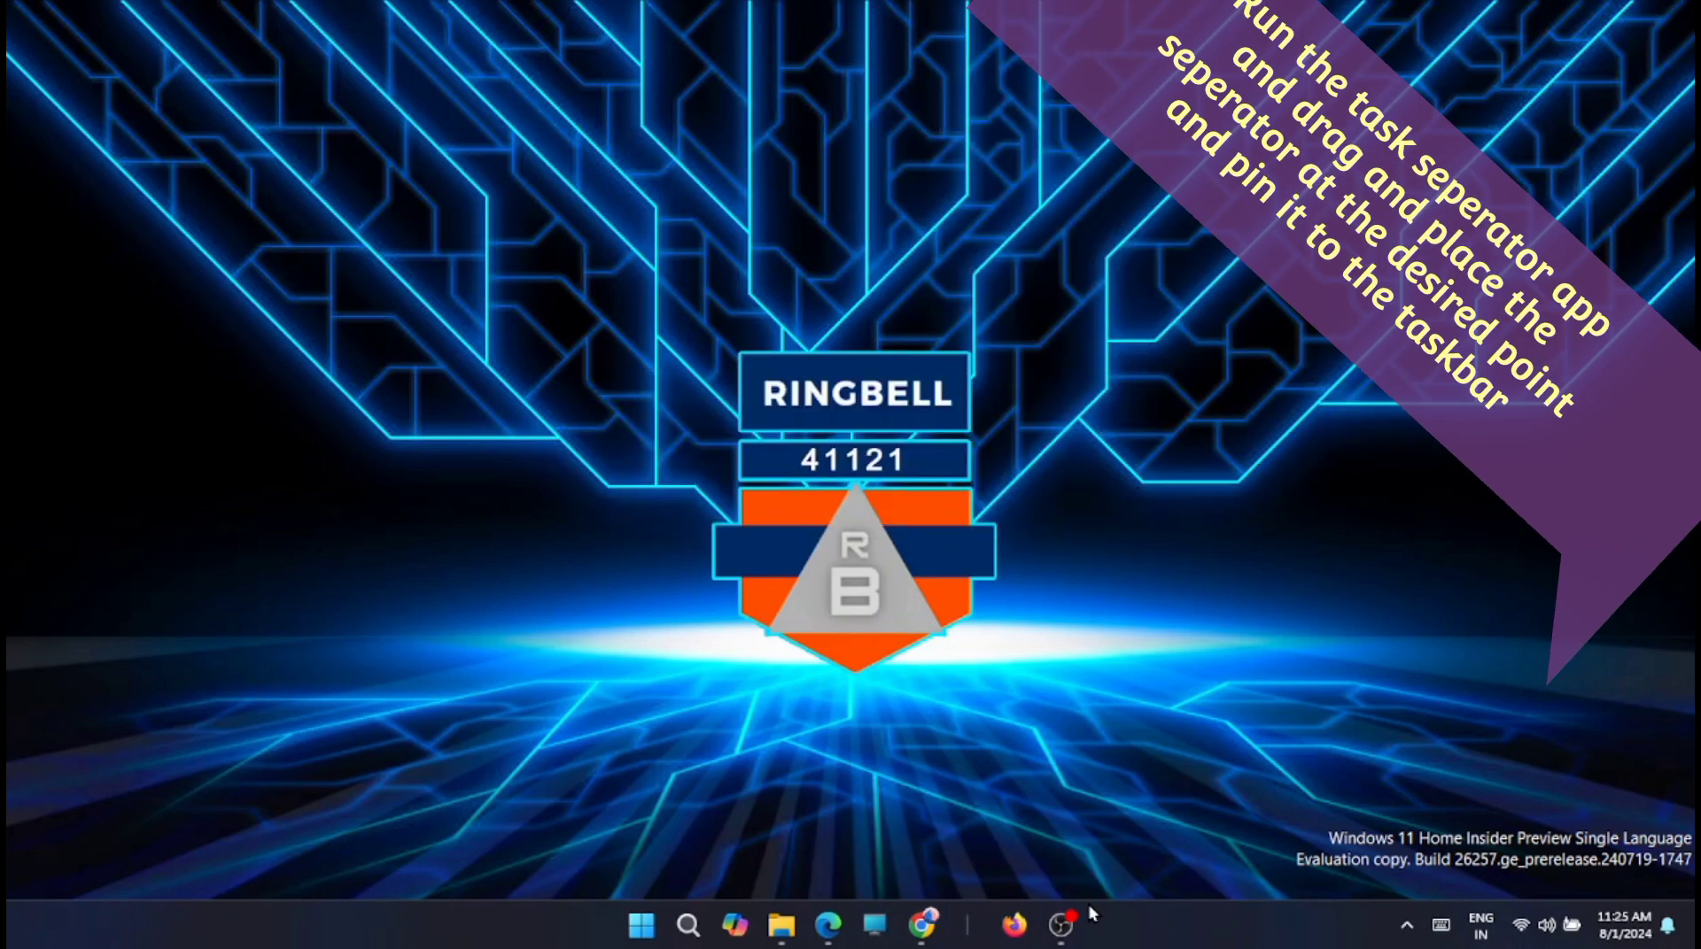
# Create a second separator with Task Separator 11, place it between the Search and Copilot taskbar icons, and pin it.
pyautogui.click(630, 930)
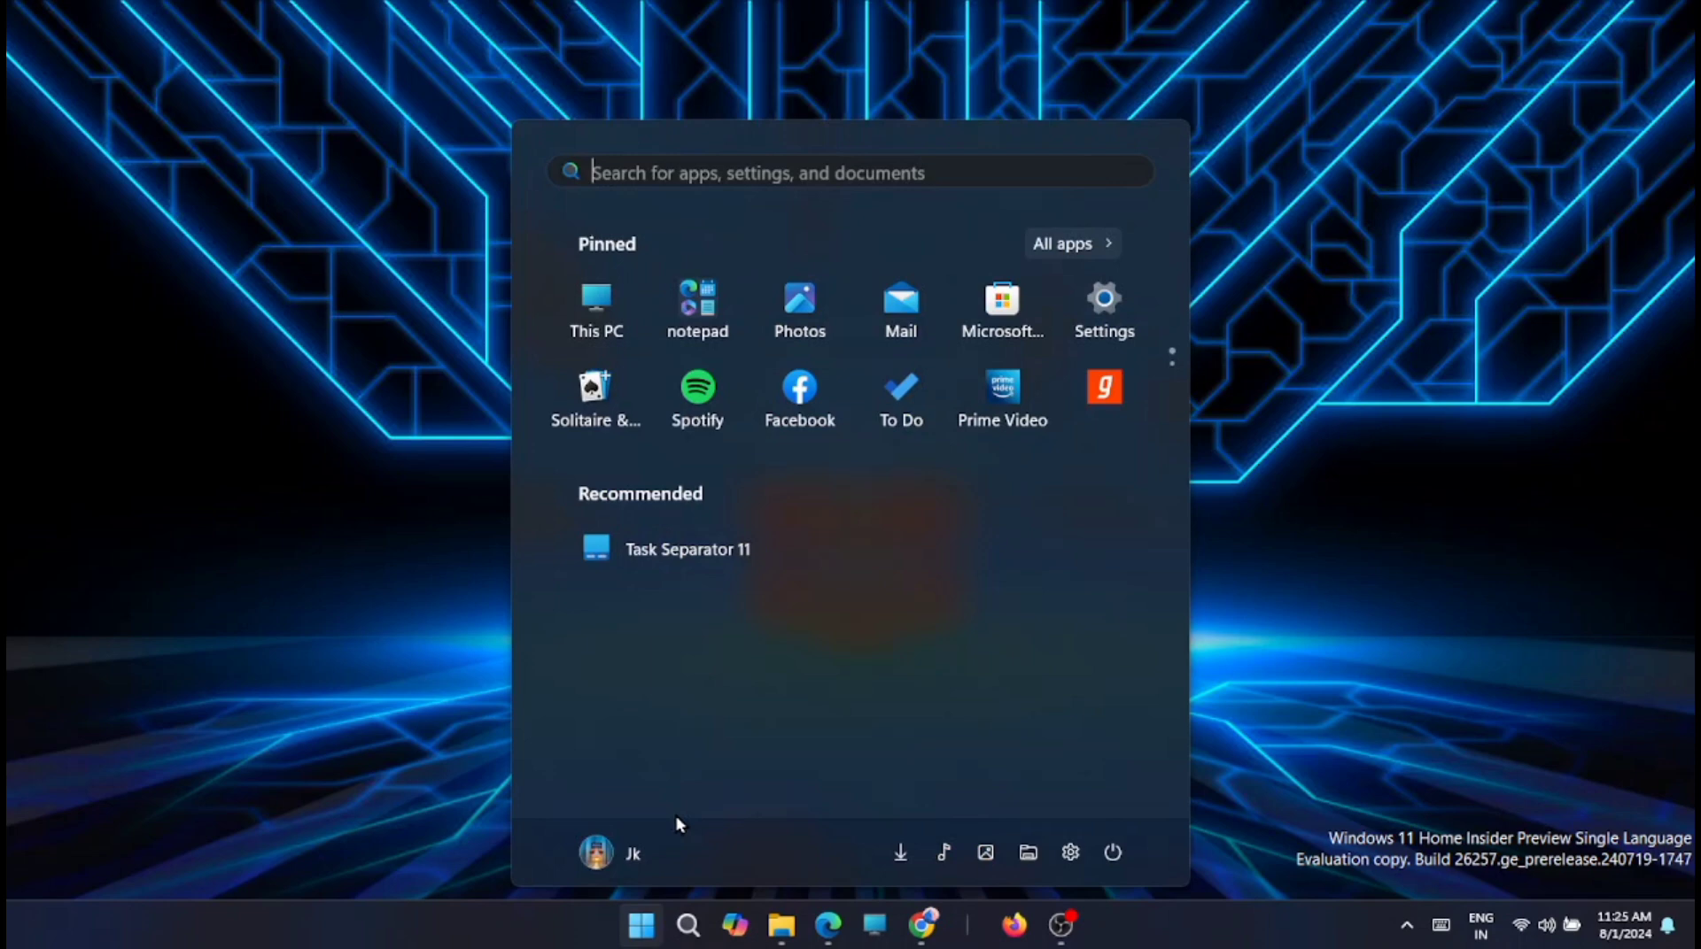
pyautogui.click(714, 553)
pyautogui.click(667, 479)
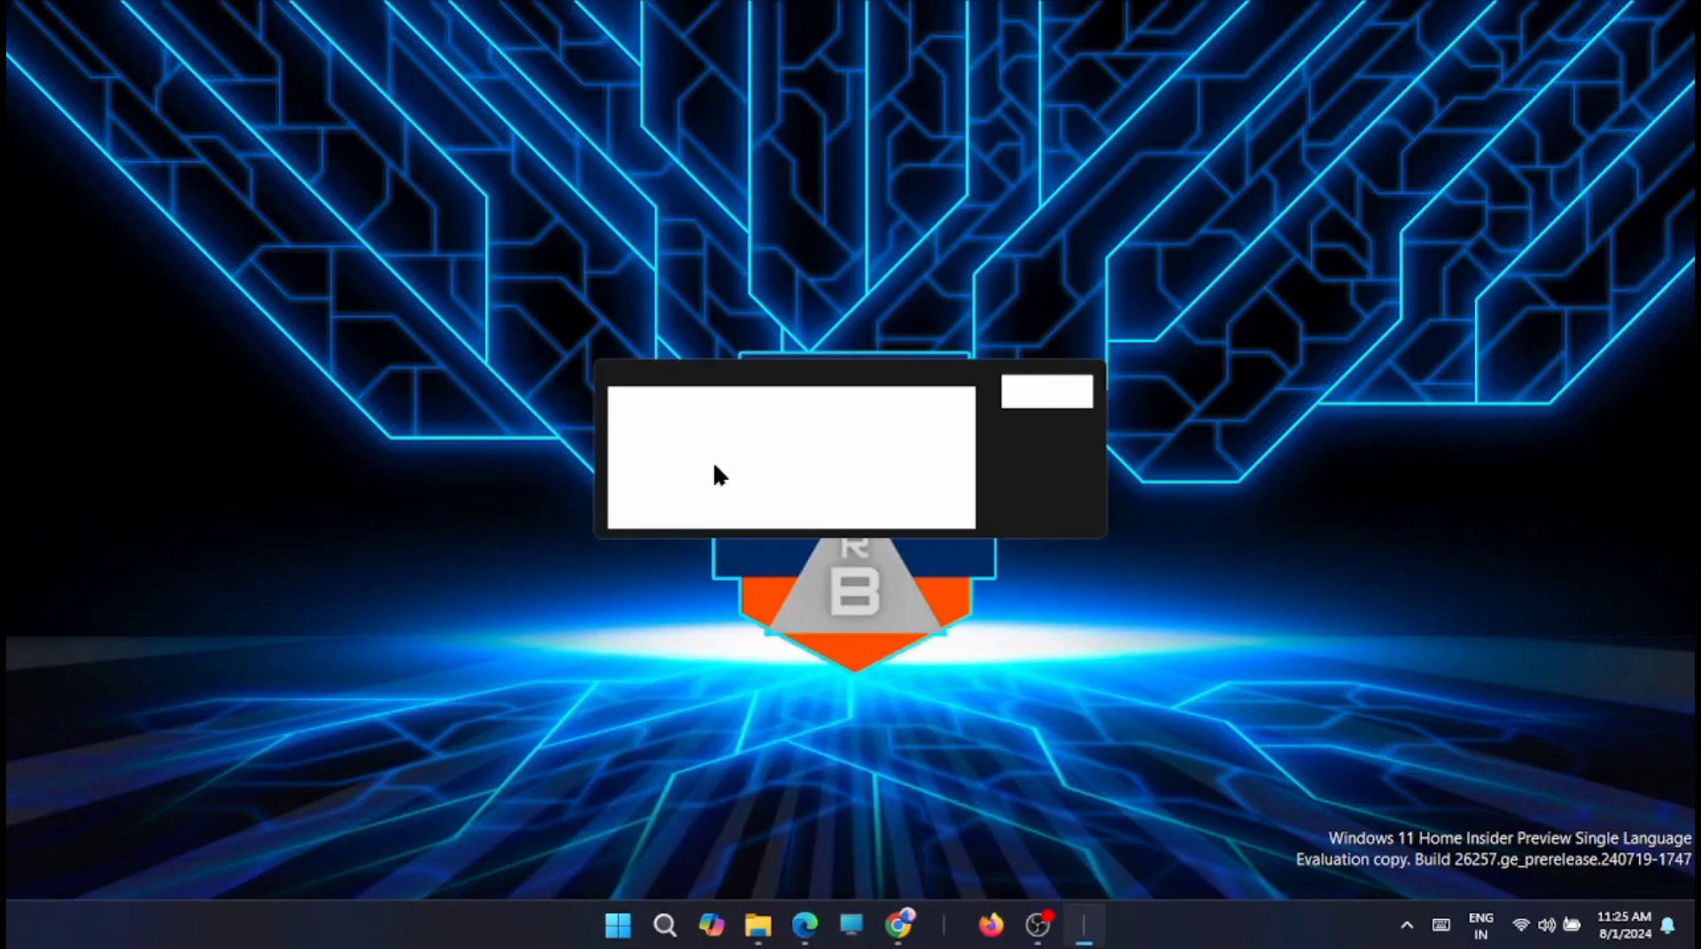
pyautogui.moveTo(1089, 931); pyautogui.dragTo(702, 936)
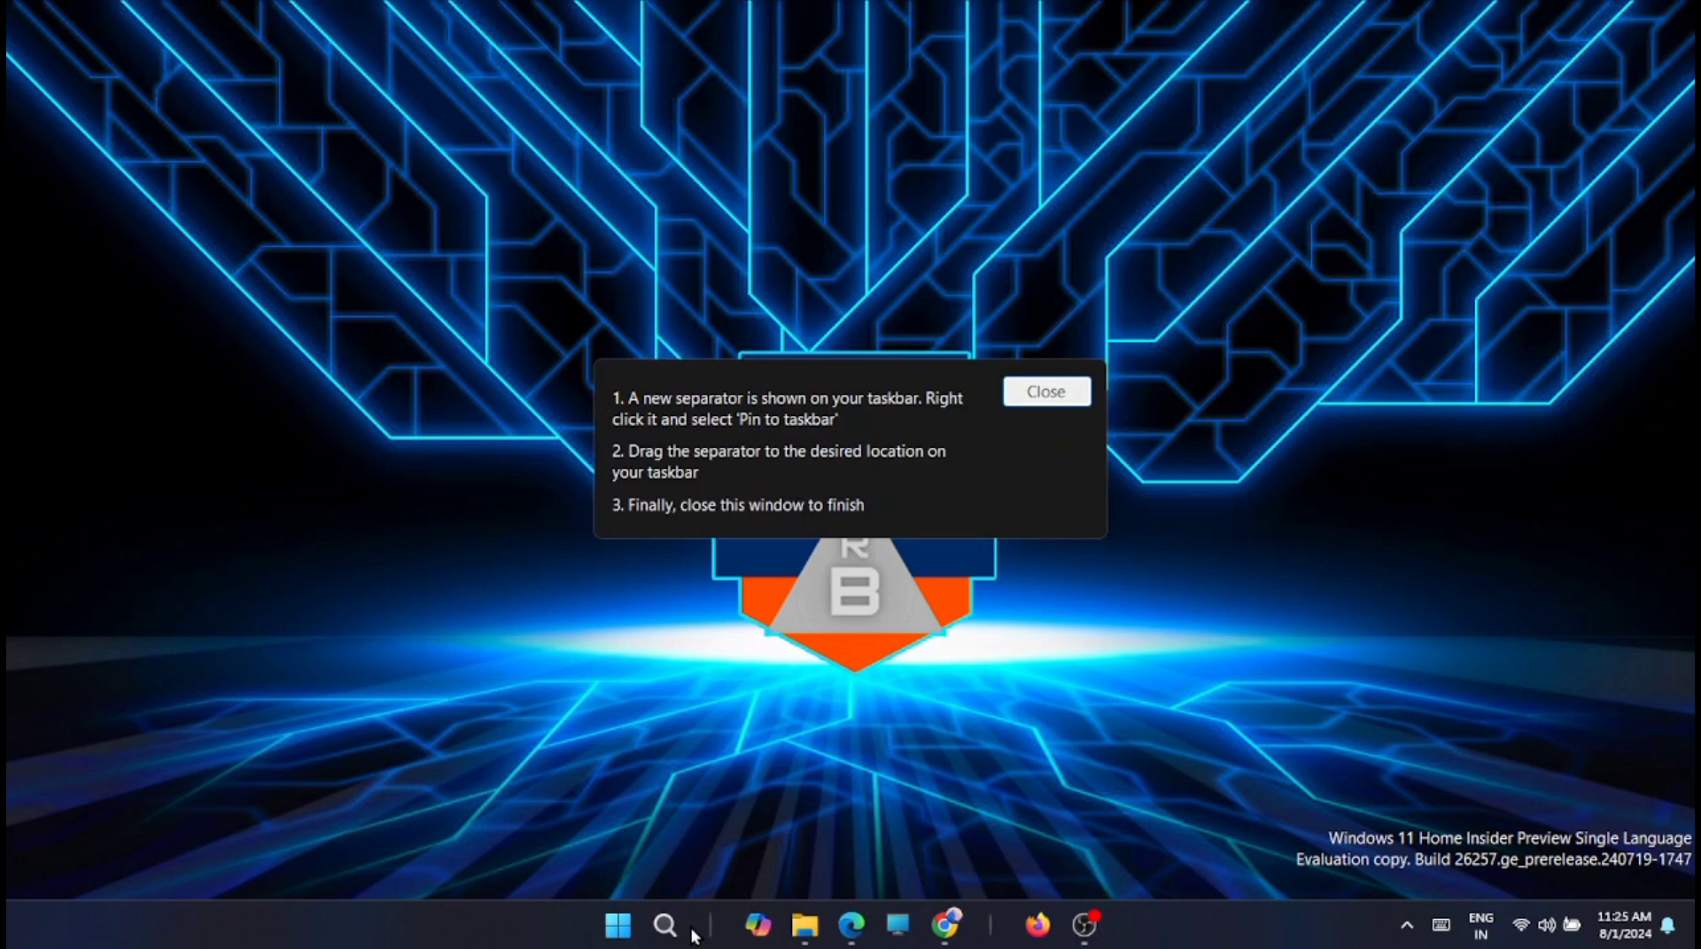
pyautogui.rightClick(710, 926)
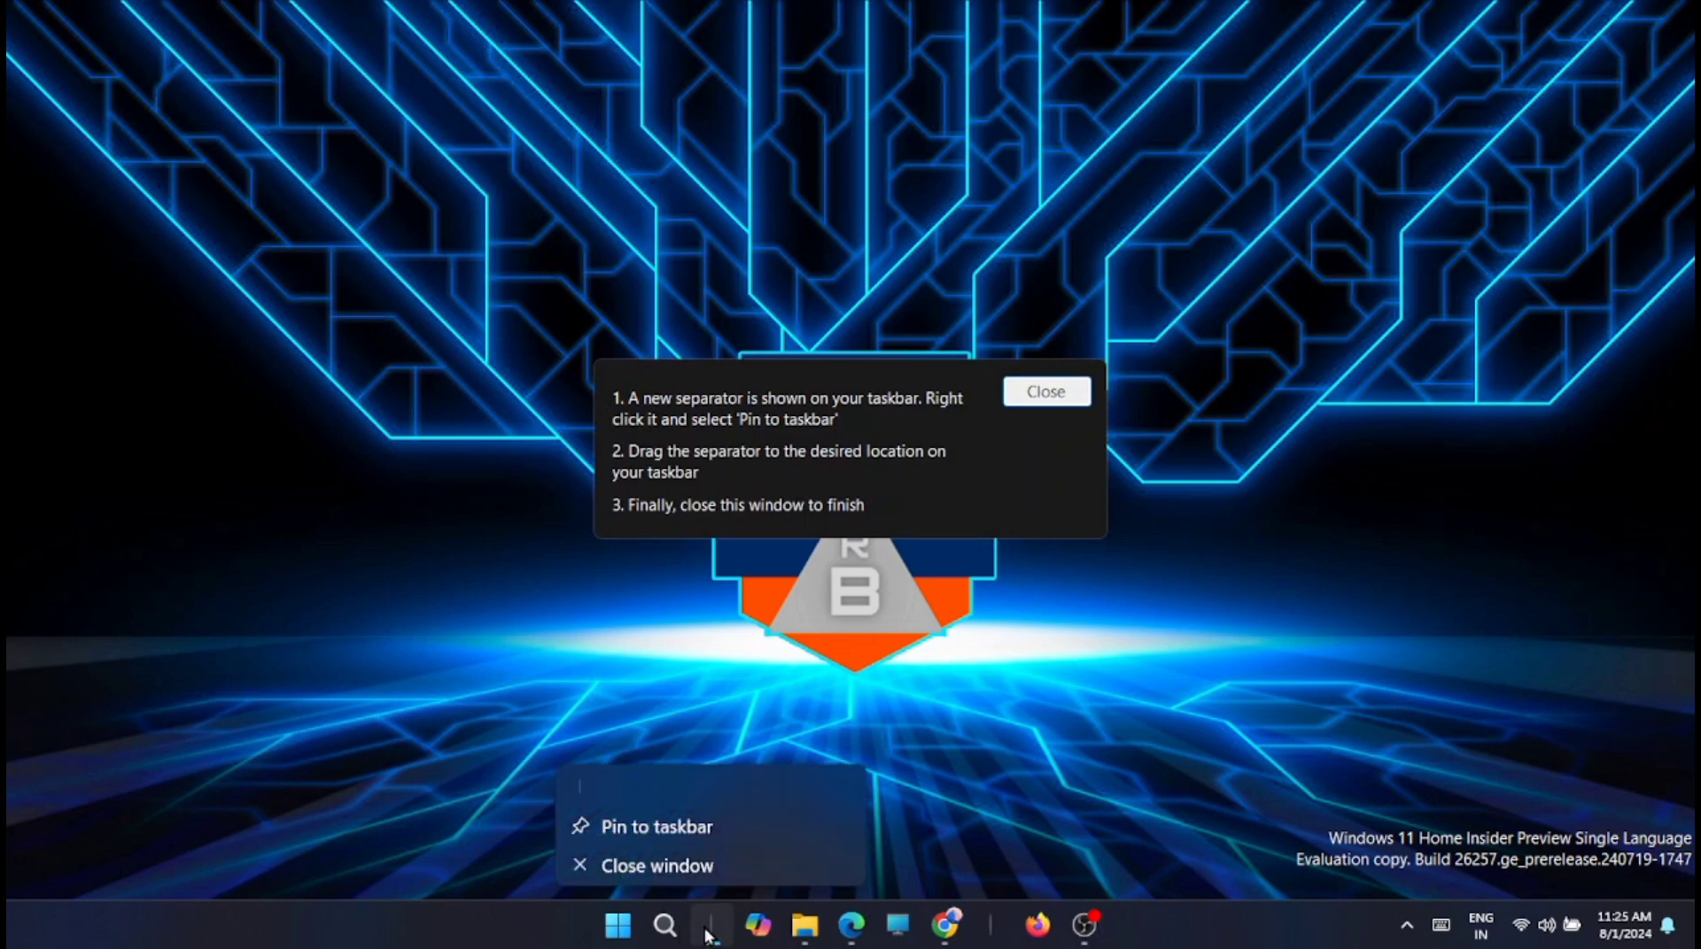
pyautogui.click(659, 828)
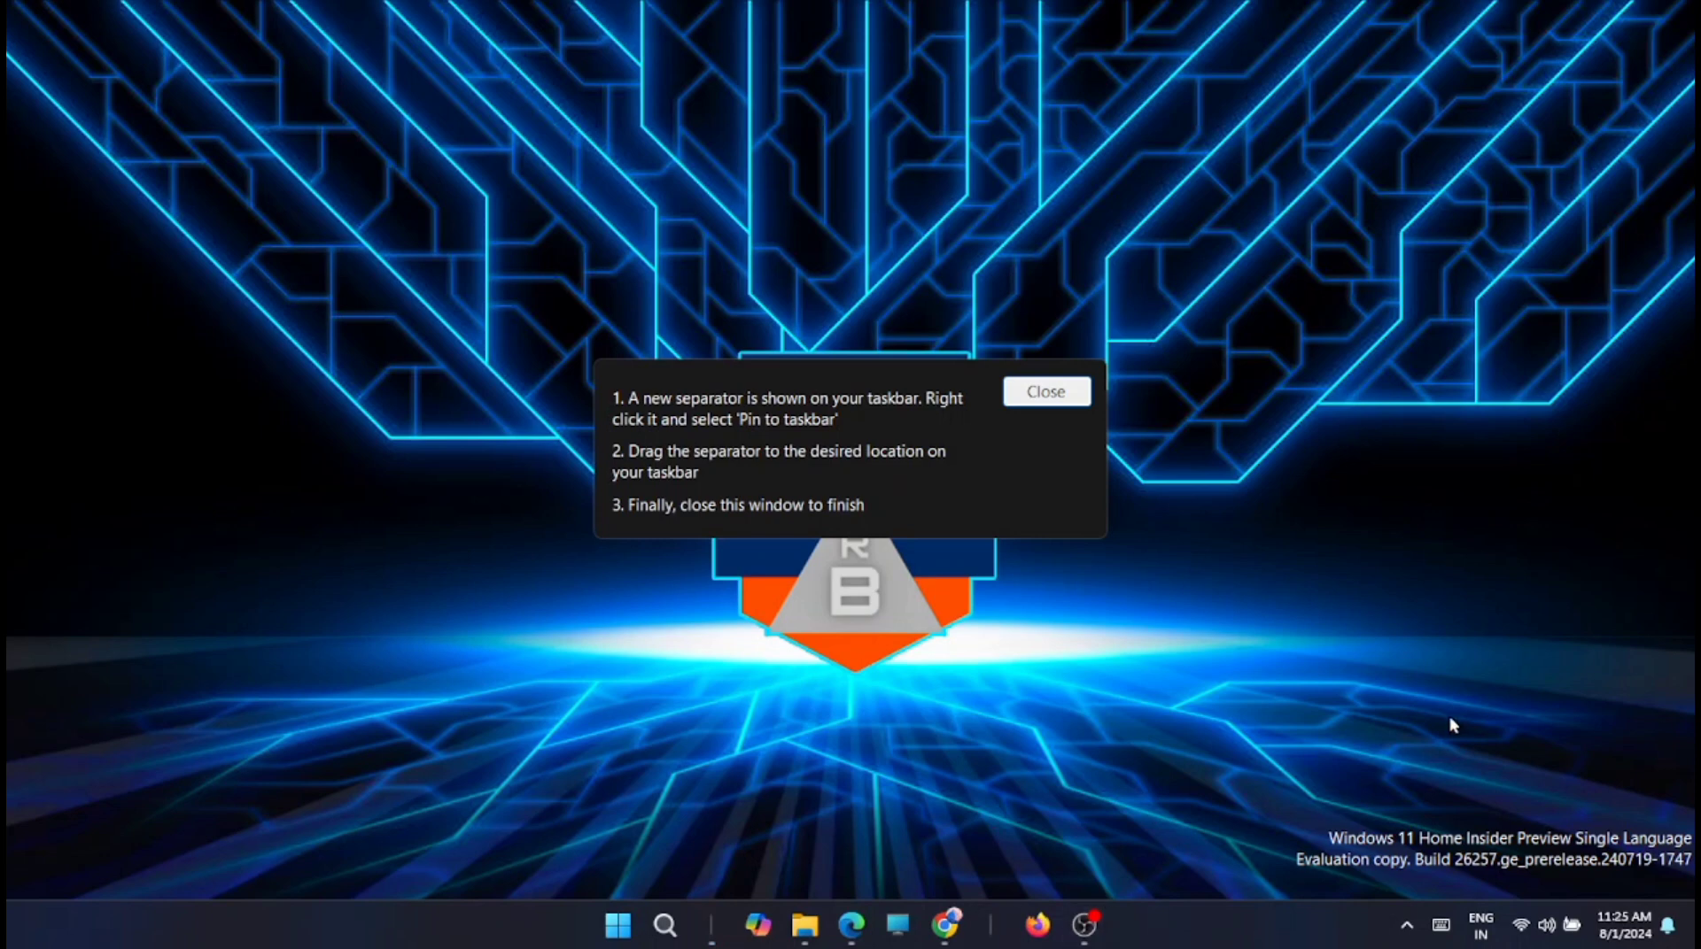
pyautogui.click(1043, 399)
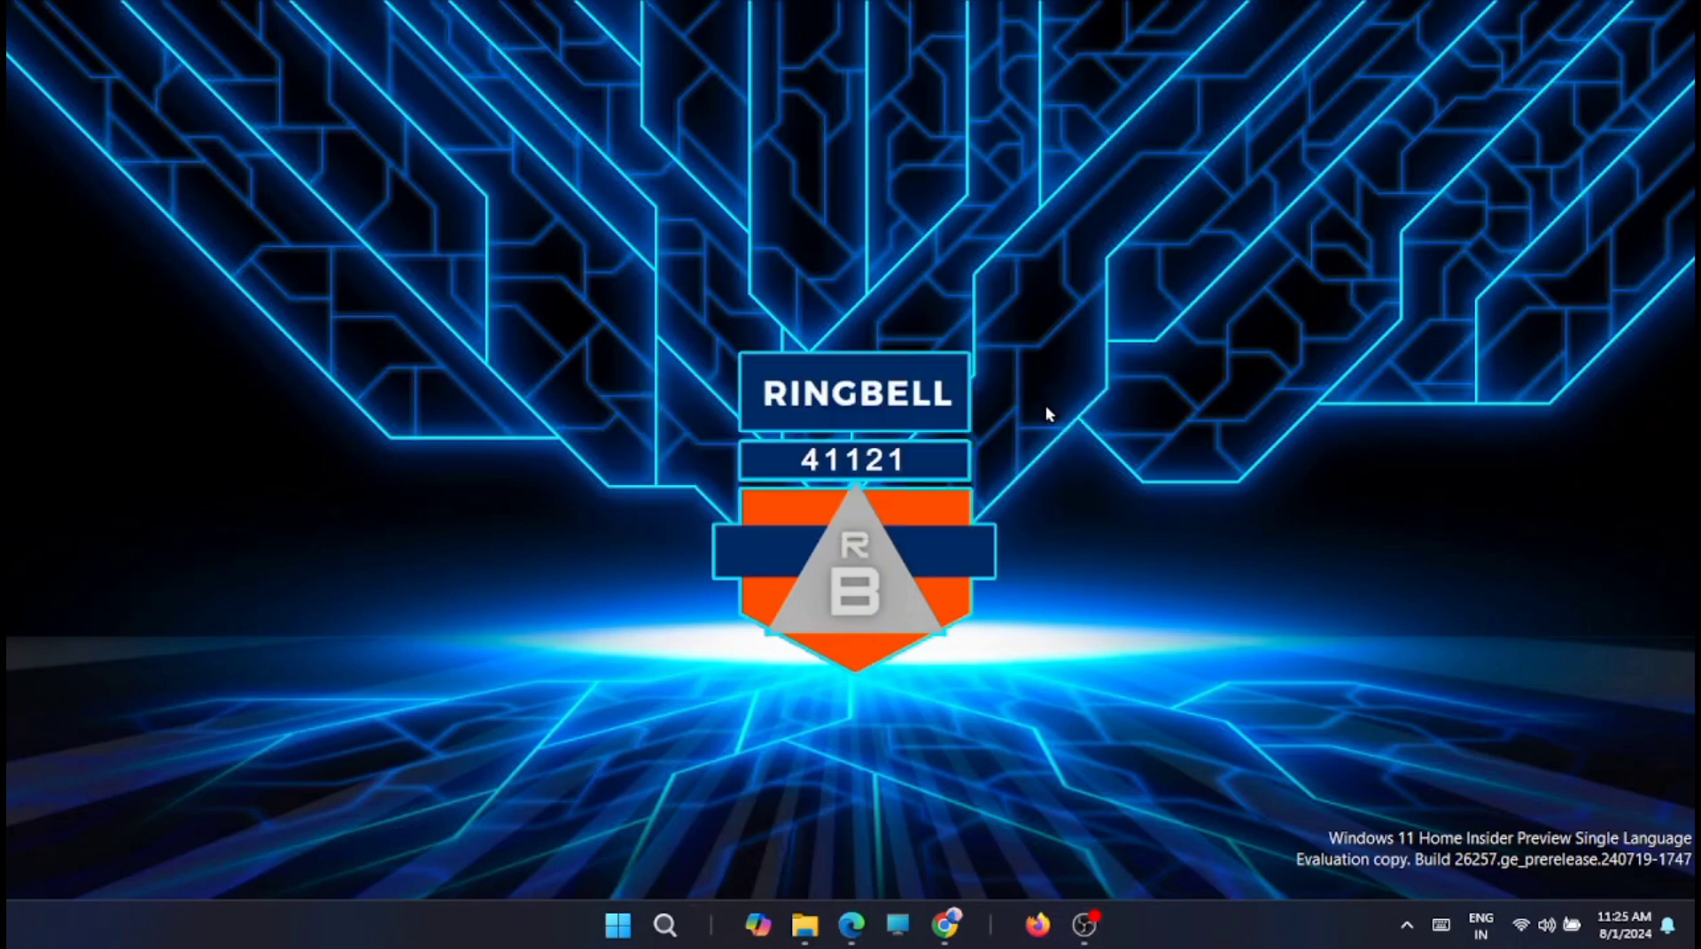
# Create a third separator with Task Separator 11, place it between the File Explorer and Edge taskbar icons, and pin it.
pyautogui.click(619, 926)
pyautogui.click(725, 560)
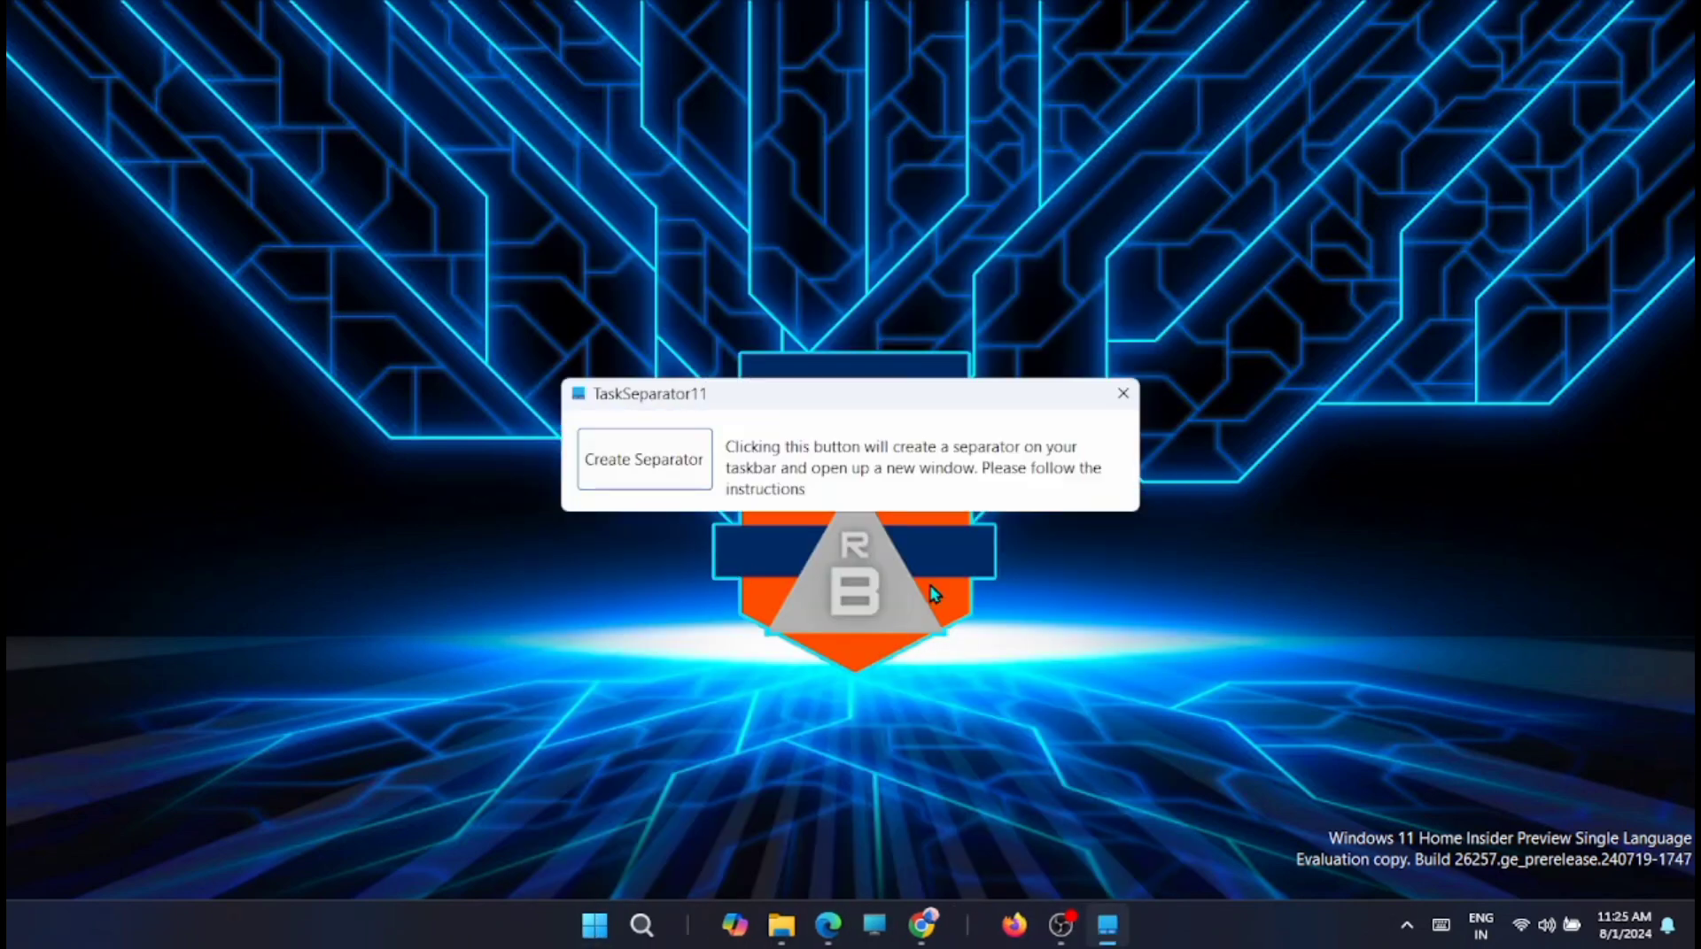
pyautogui.click(664, 463)
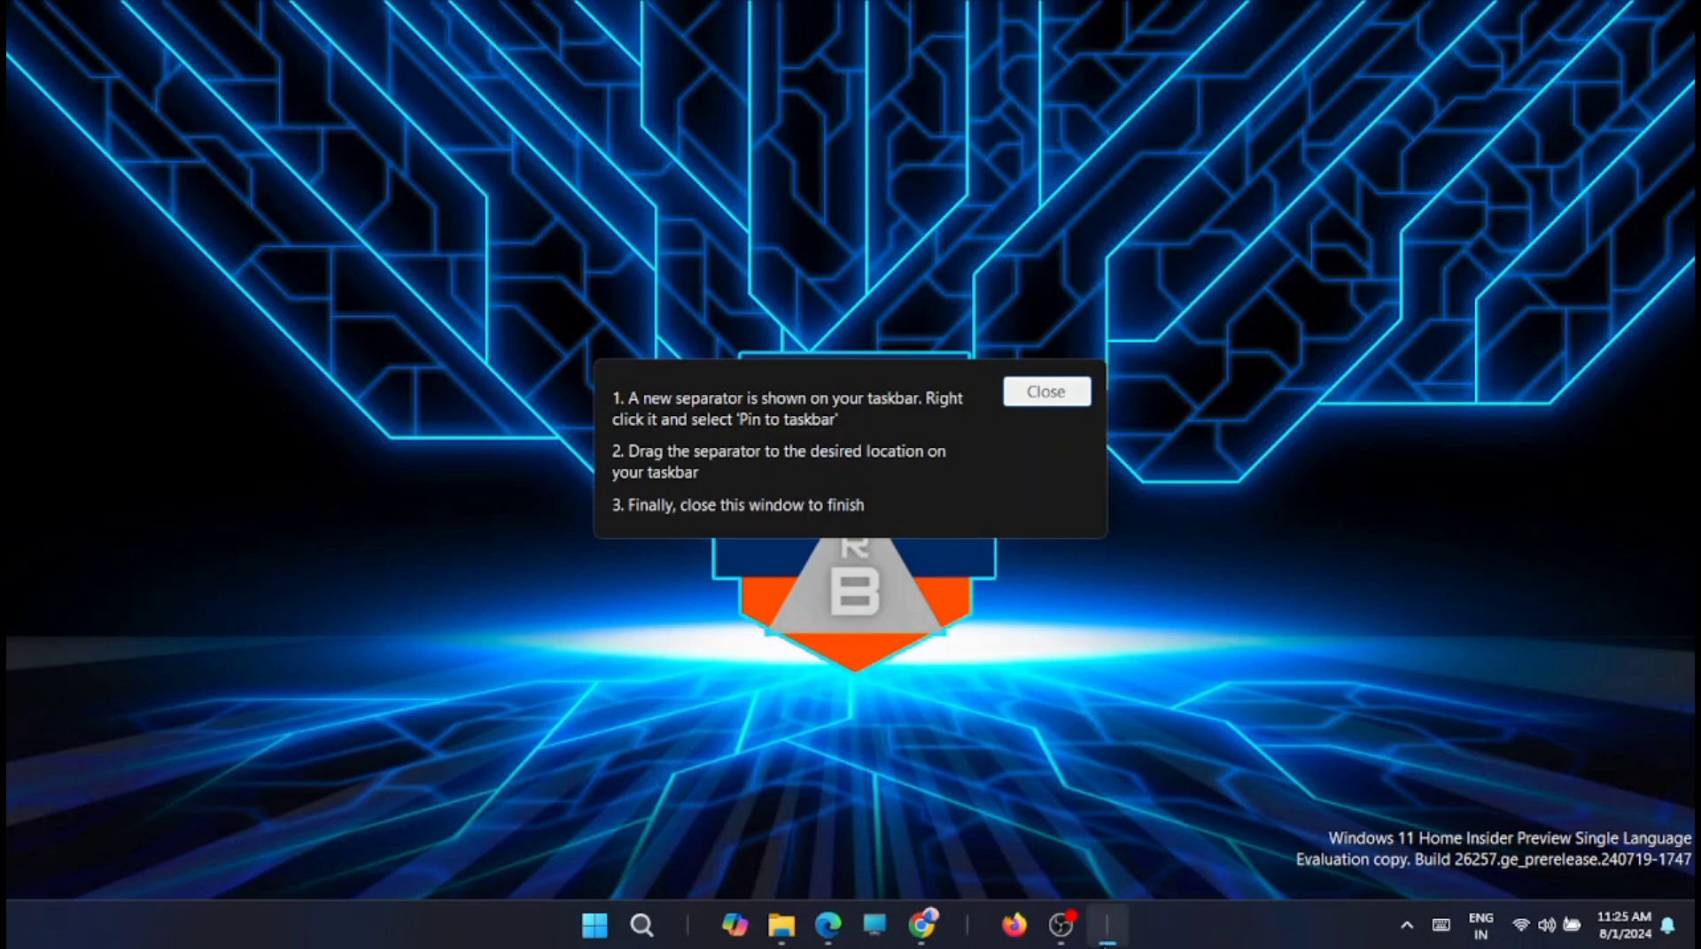
pyautogui.moveTo(1112, 941)
pyautogui.moveTo(1111, 941); pyautogui.dragTo(815, 939)
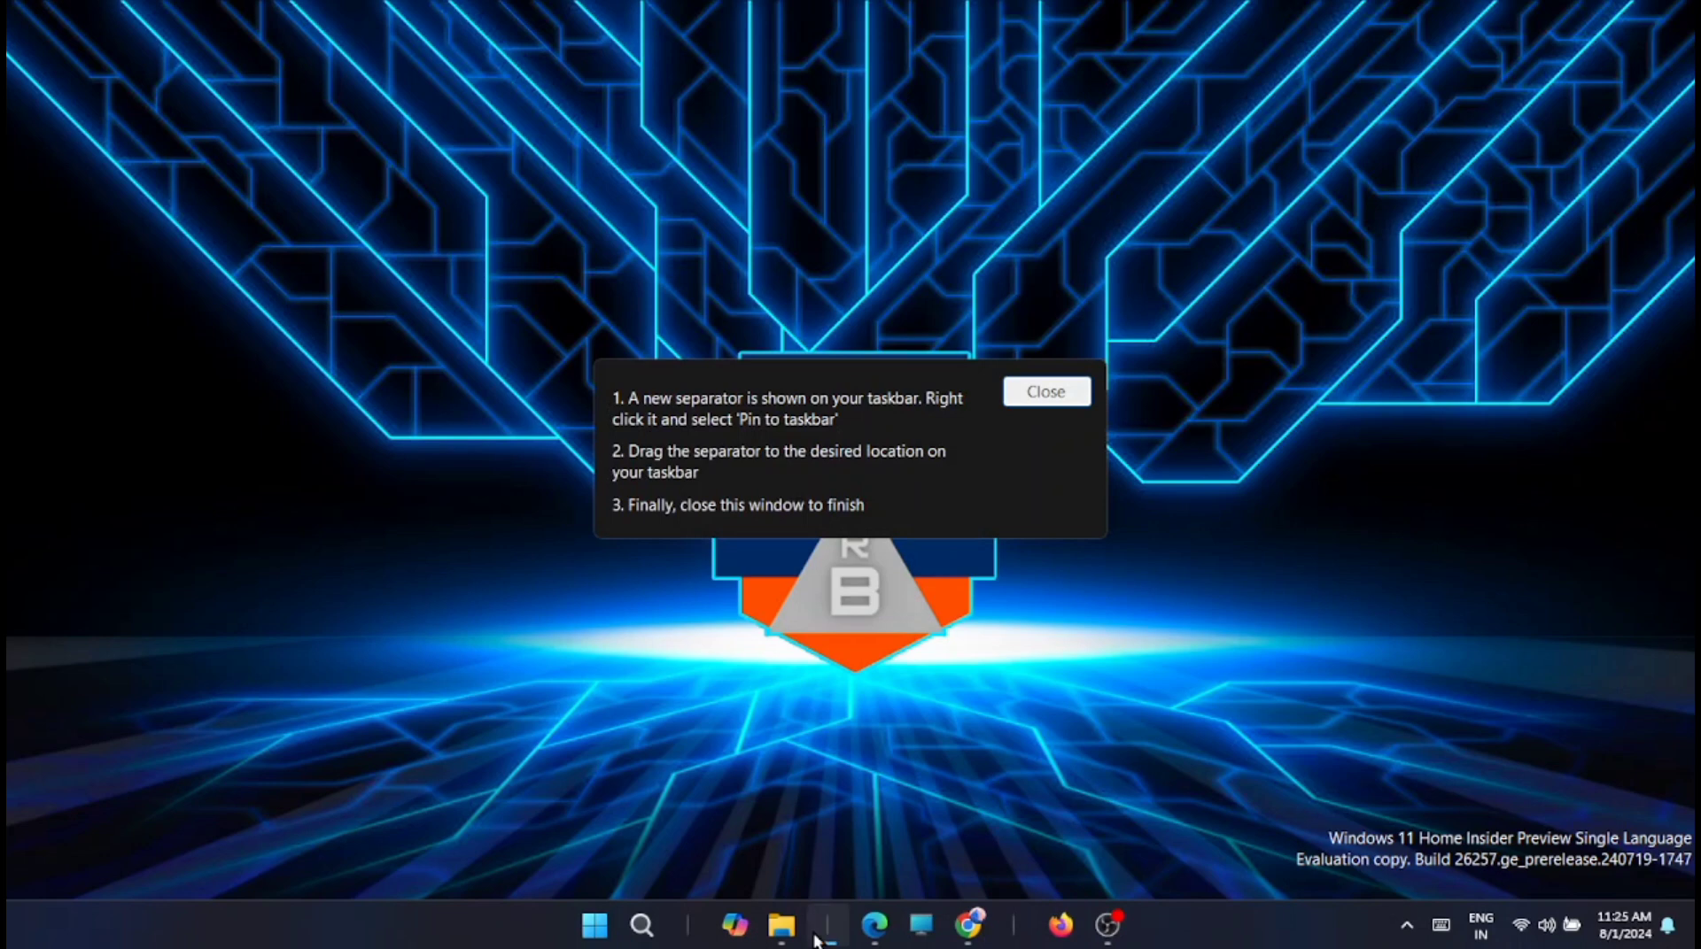
pyautogui.rightClick(827, 937)
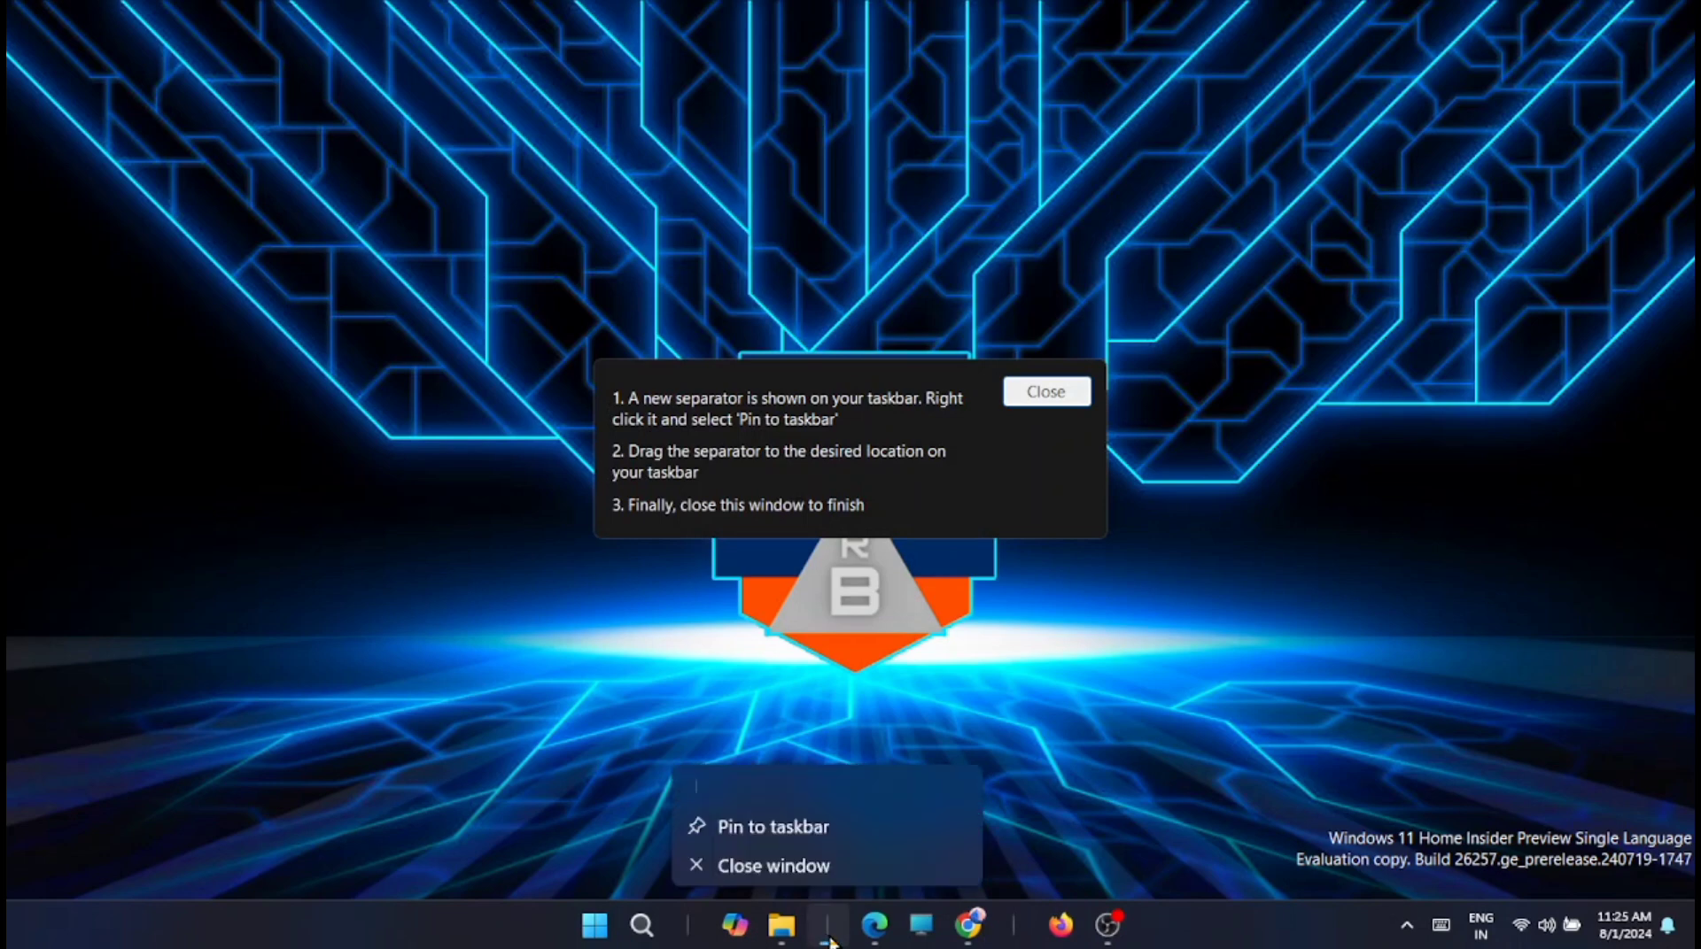
pyautogui.click(781, 833)
pyautogui.click(1054, 401)
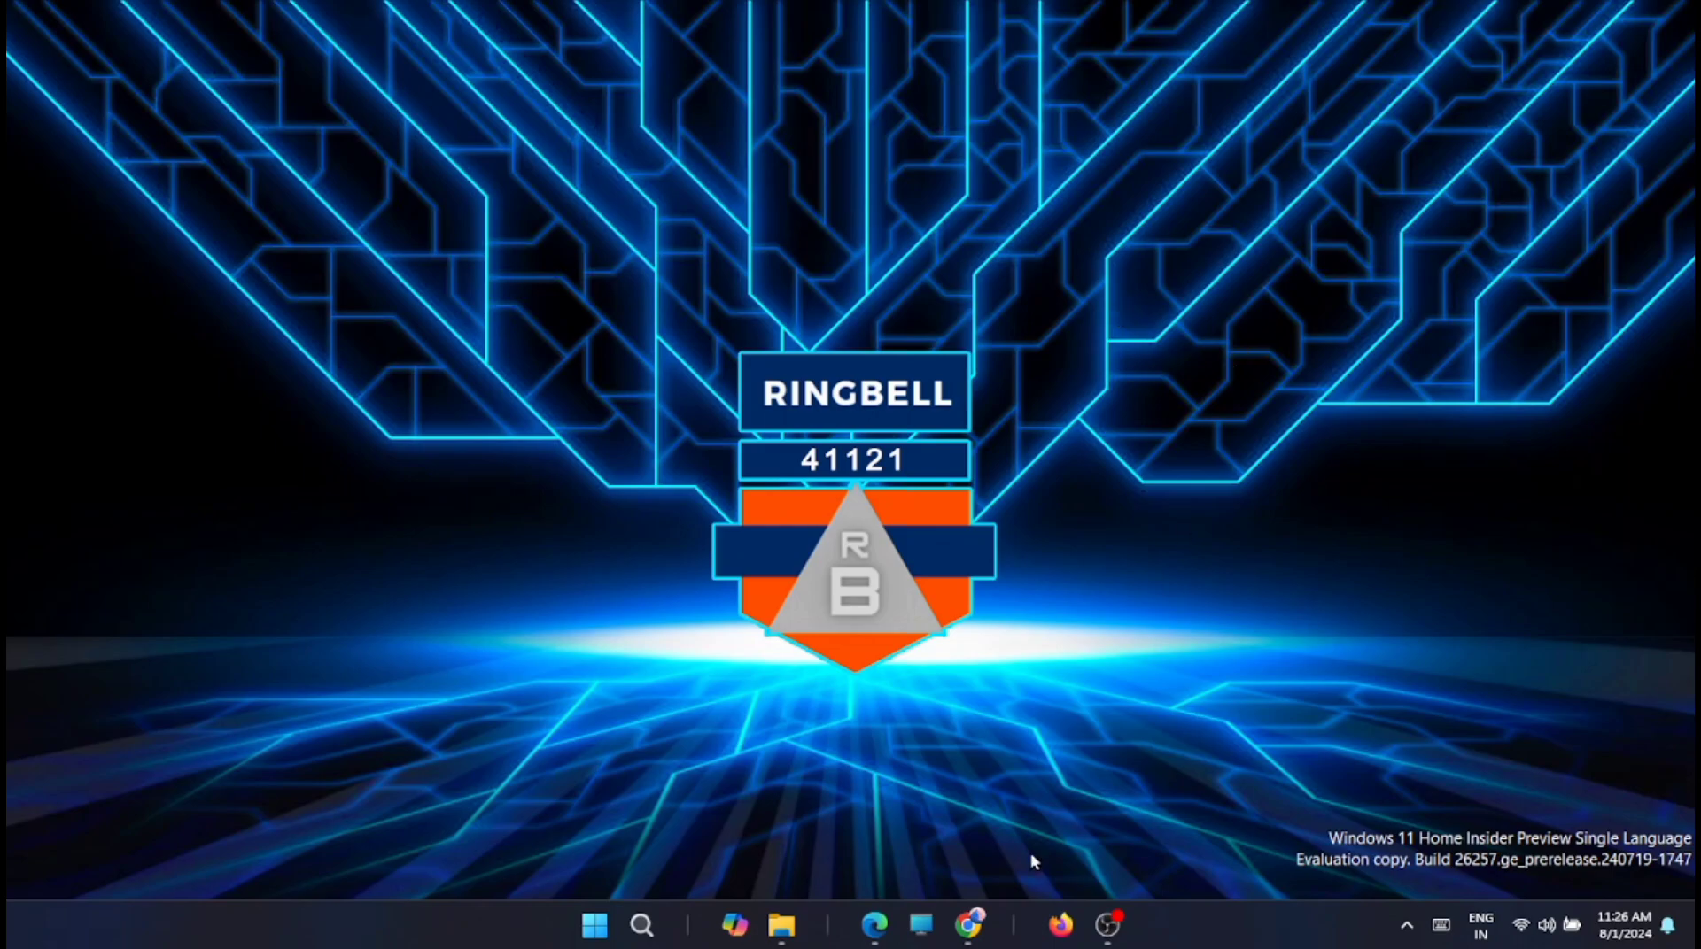
# Switch to Chrome, open windhawk.net in a new tab, download the Windhawk installer and show the recent downloads.
pyautogui.click(968, 924)
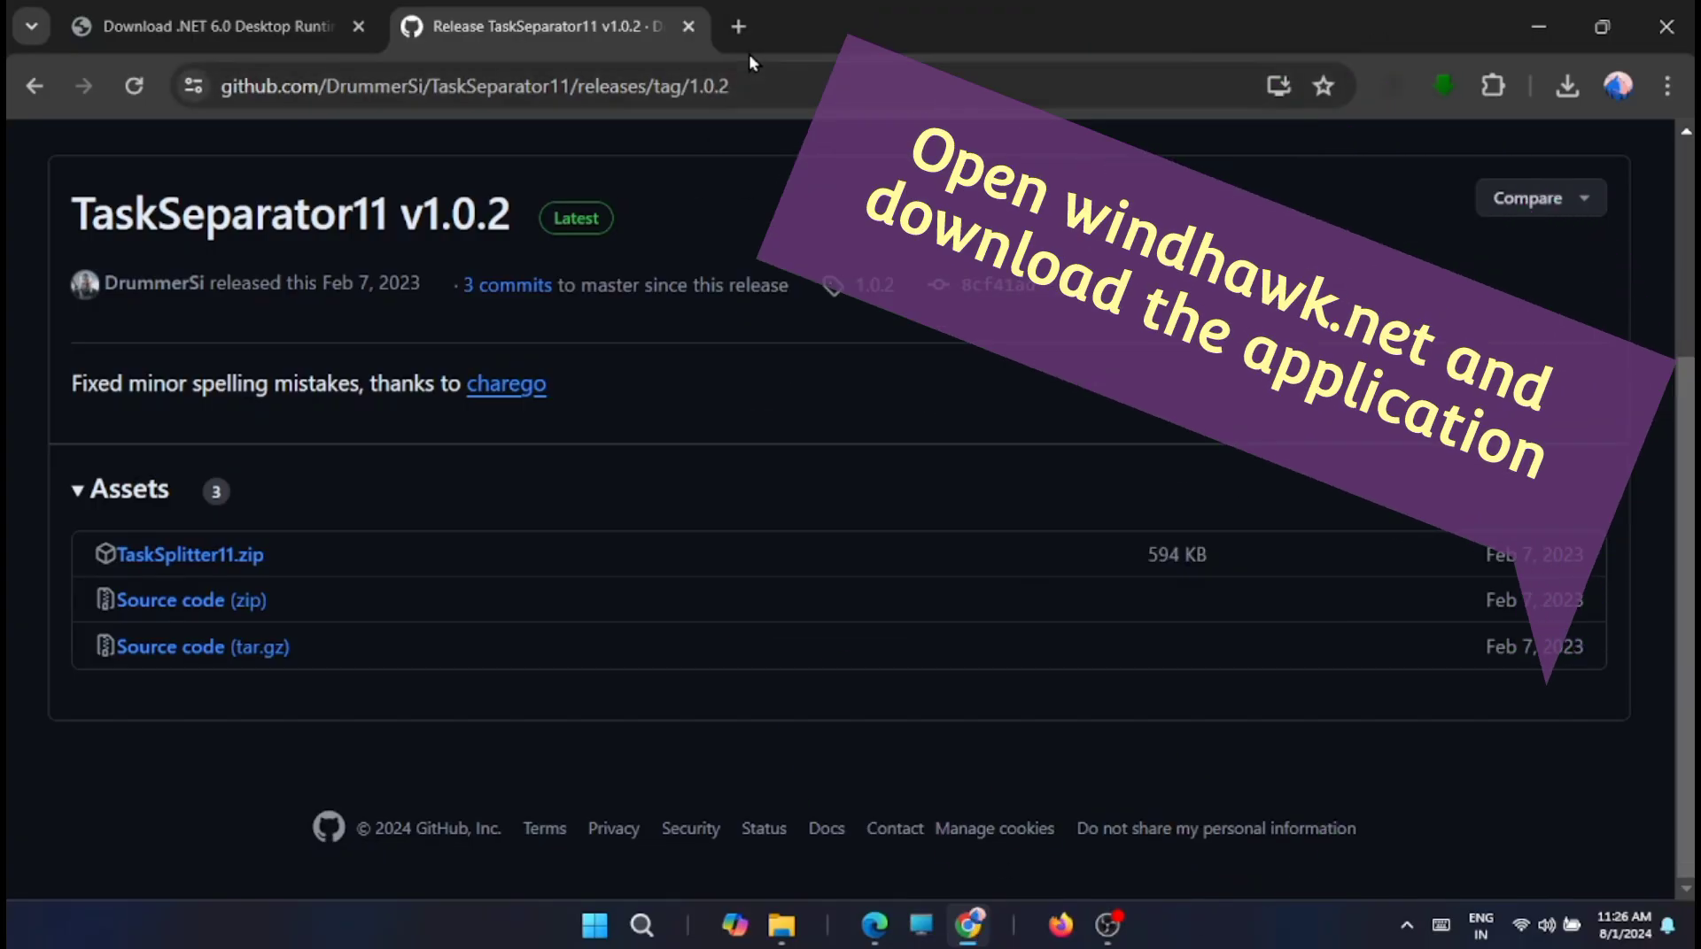
pyautogui.click(742, 30)
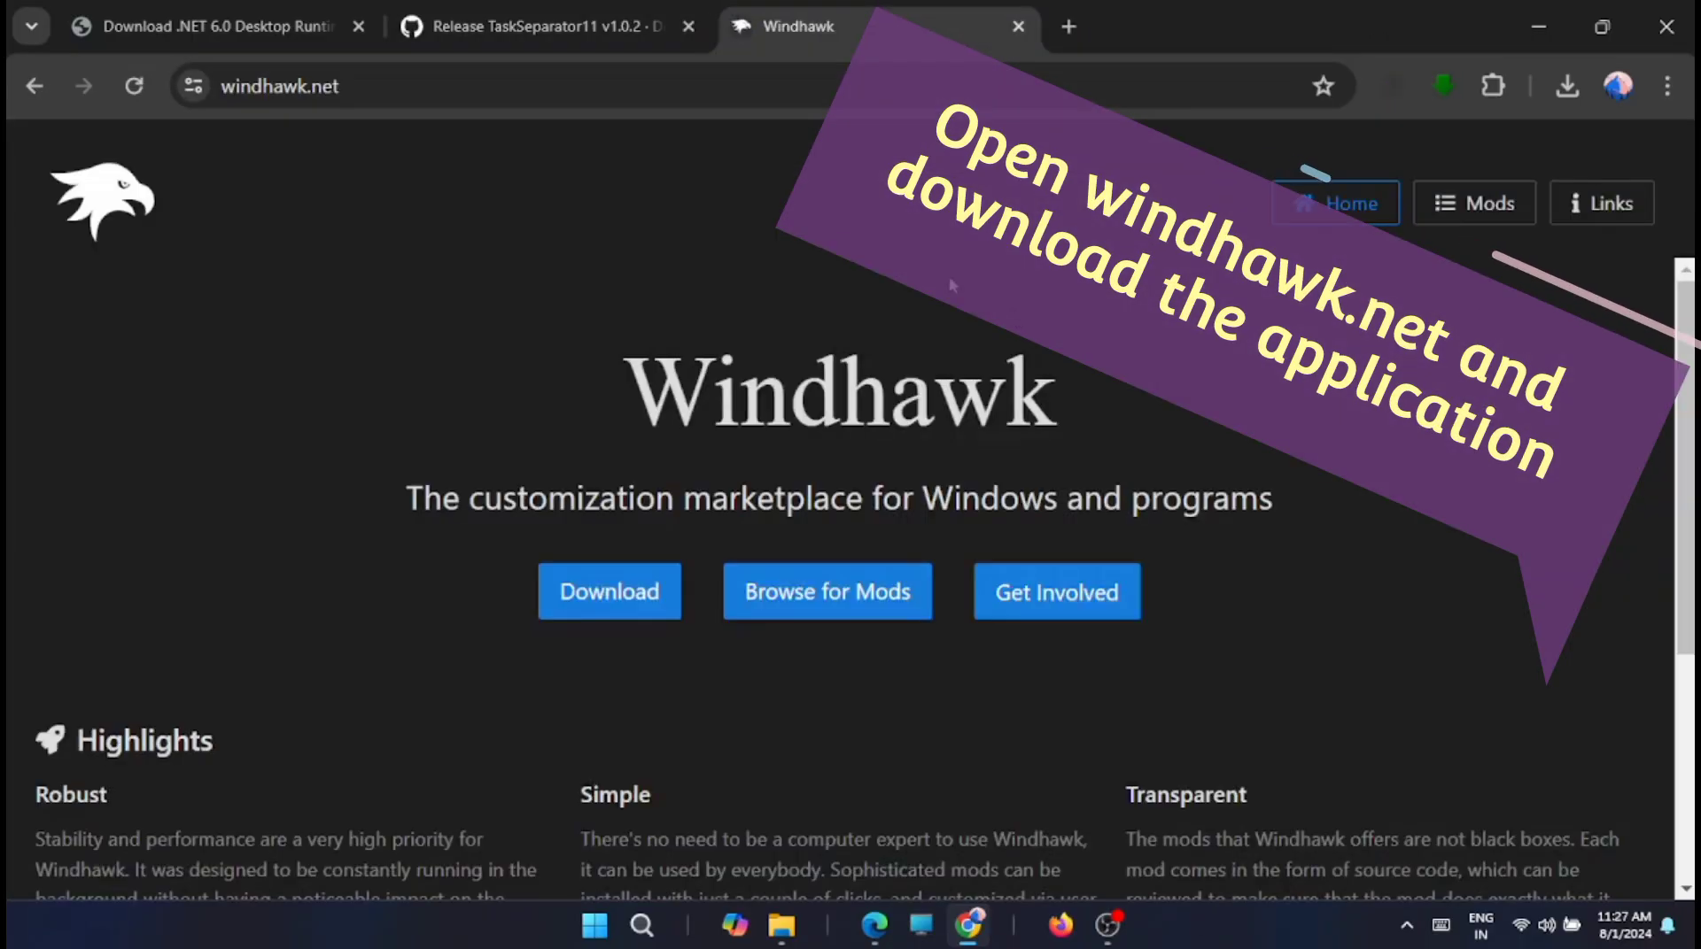
pyautogui.click(447, 80)
pyautogui.click(690, 222)
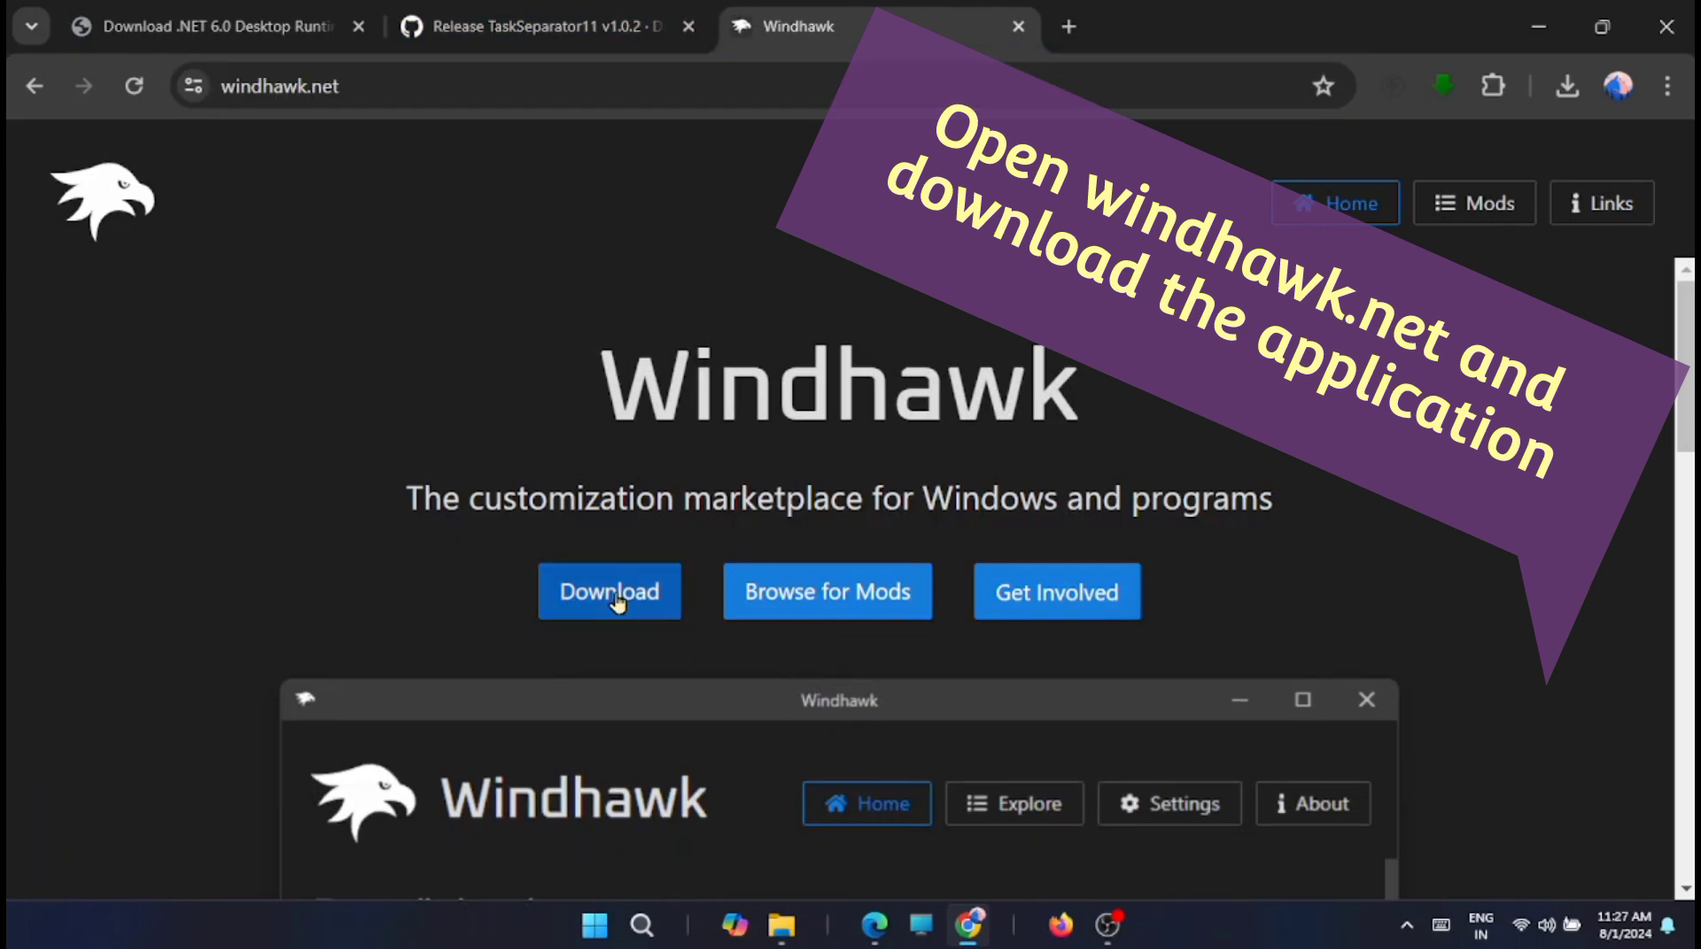
pyautogui.click(617, 603)
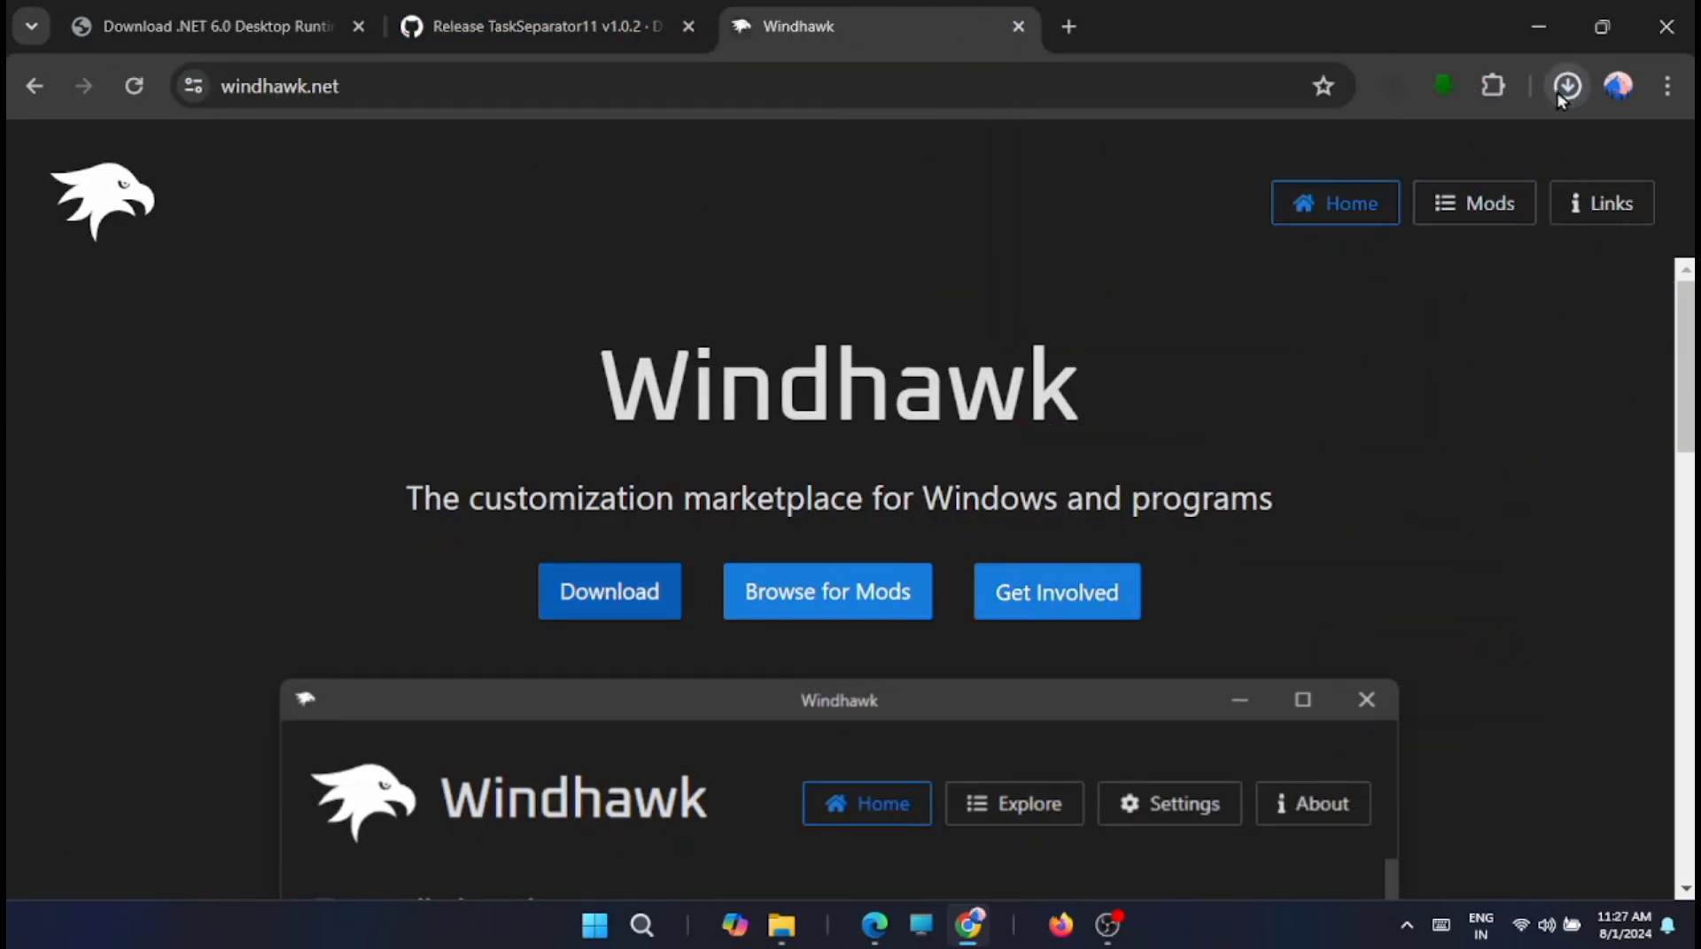
pyautogui.click(1559, 88)
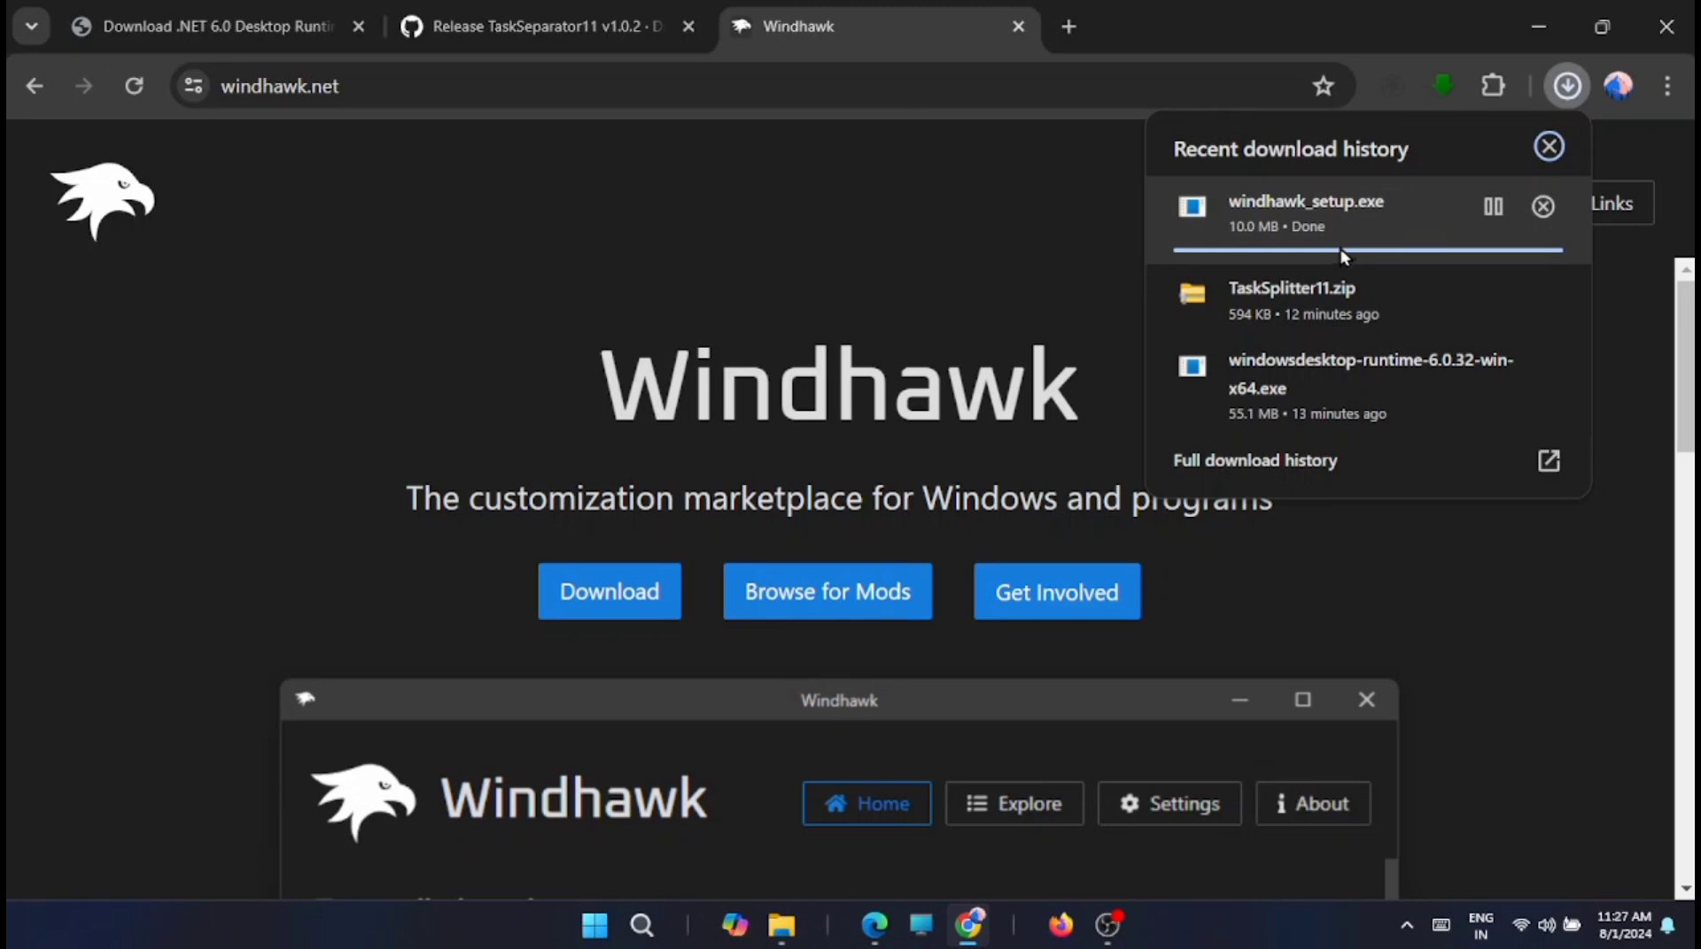
# Run windhawk_setup.exe, perform the standard installation in C:\Program Files\Windhawk, and launch Windhawk.
pyautogui.click(1305, 208)
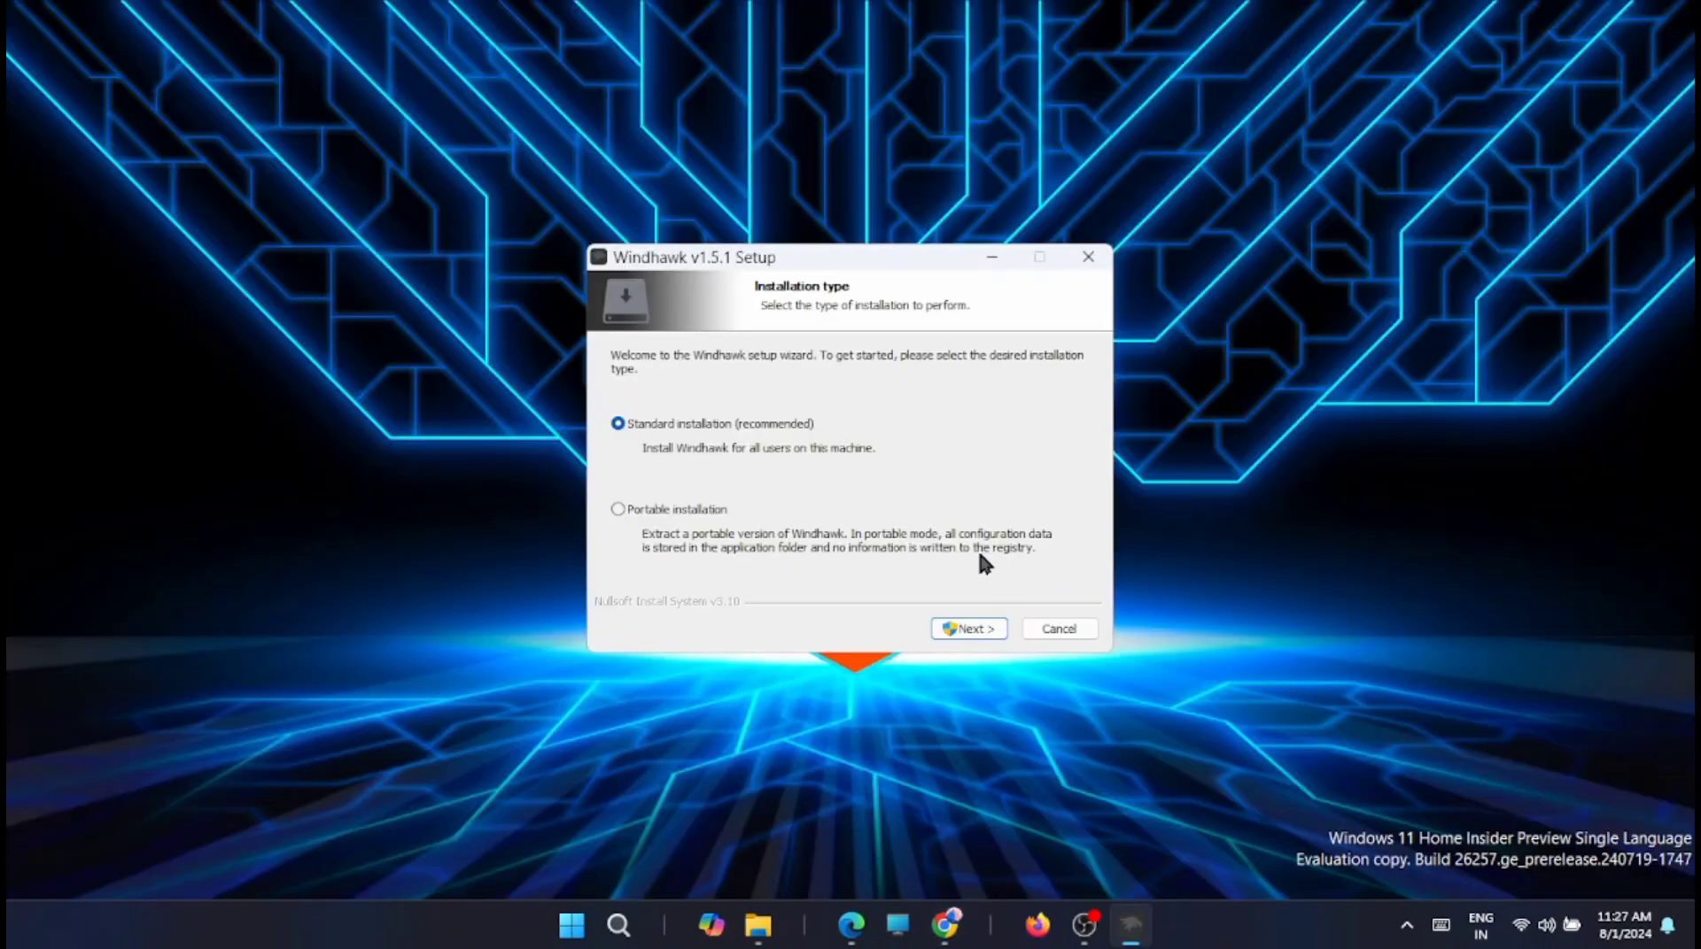
pyautogui.click(970, 629)
pyautogui.click(970, 629)
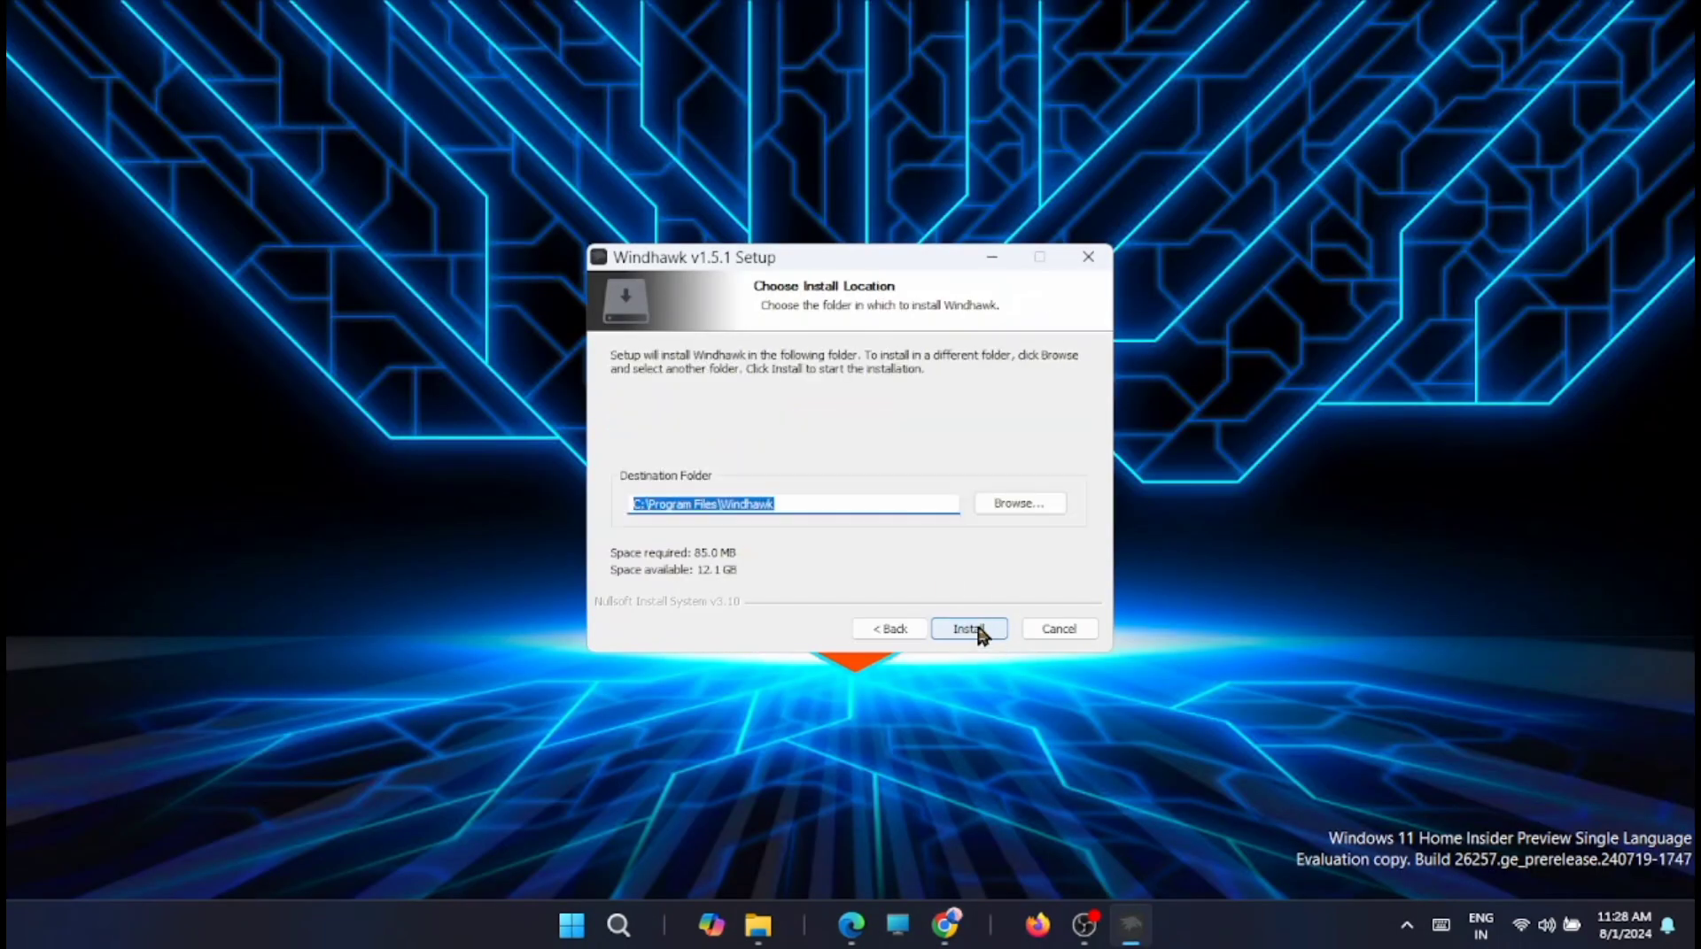
pyautogui.click(974, 630)
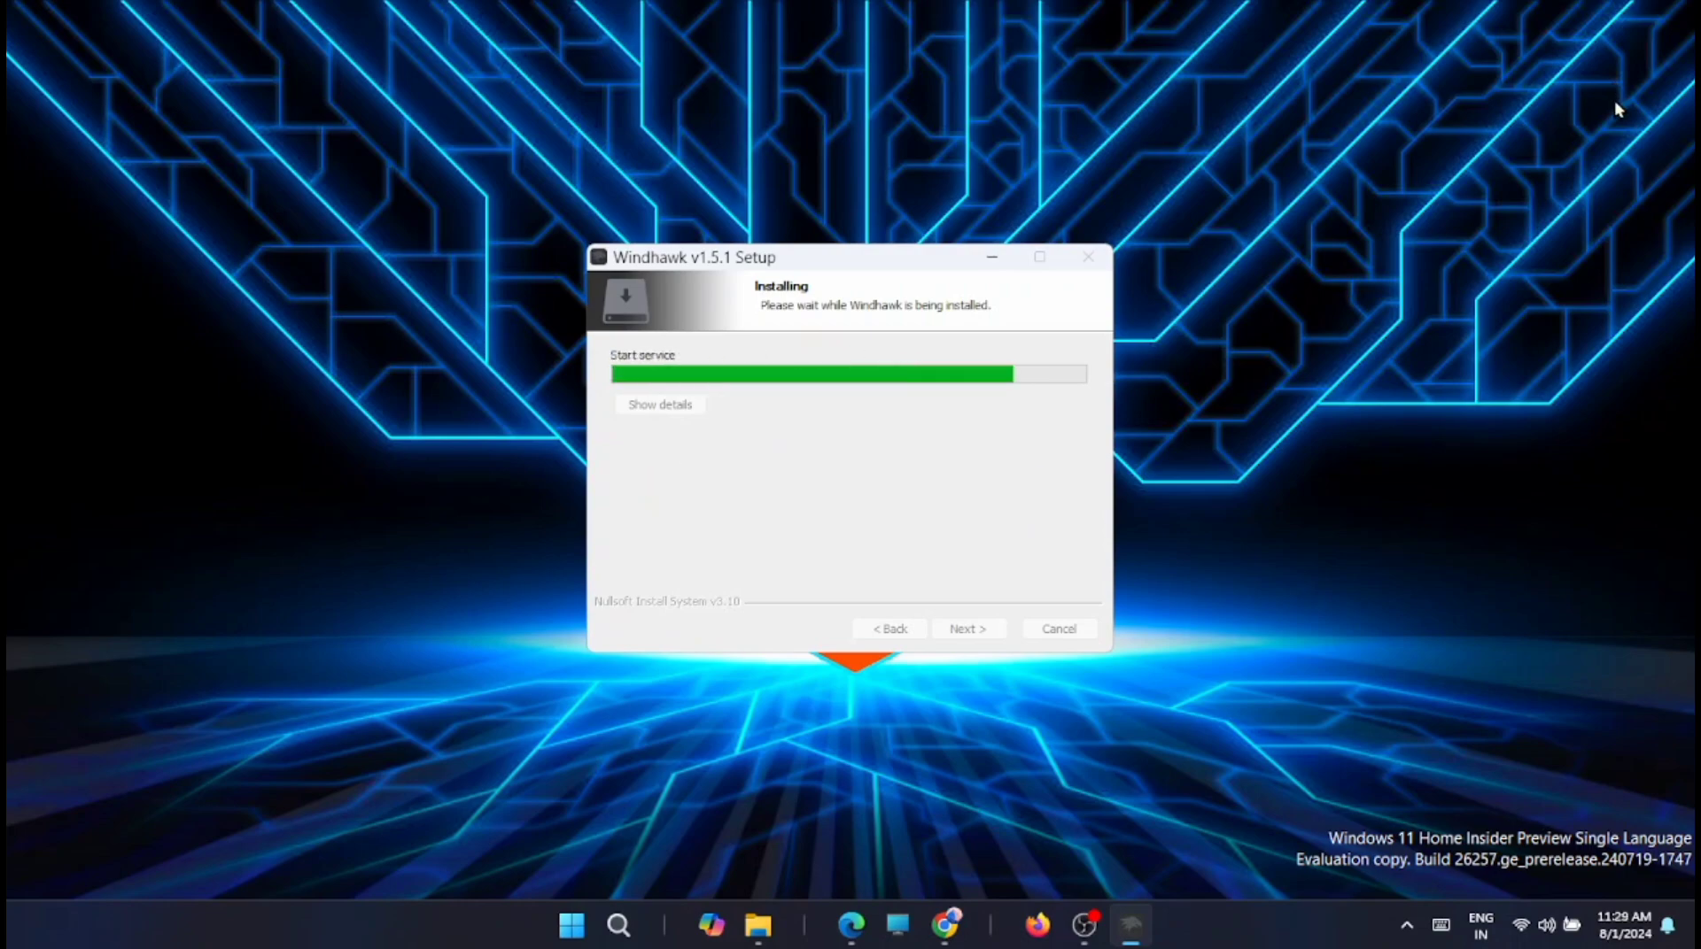
pyautogui.click(968, 628)
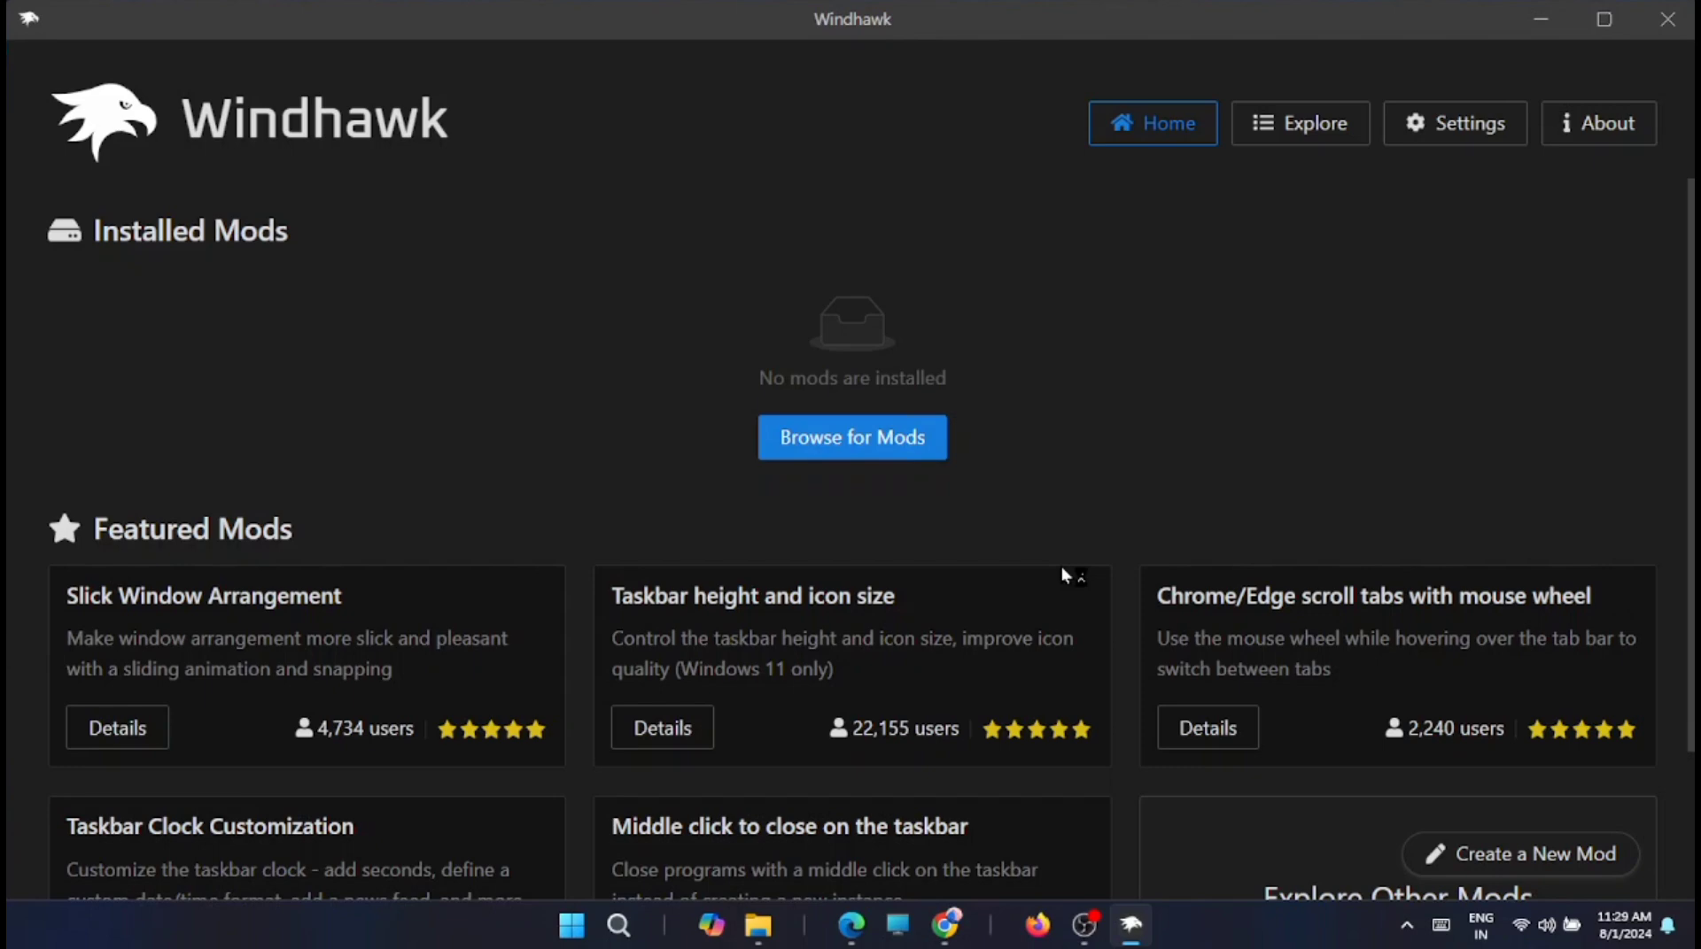
# Browse the Windhawk mods and install the Taskbar height and icon size mod, accepting the risk.
pyautogui.click(895, 438)
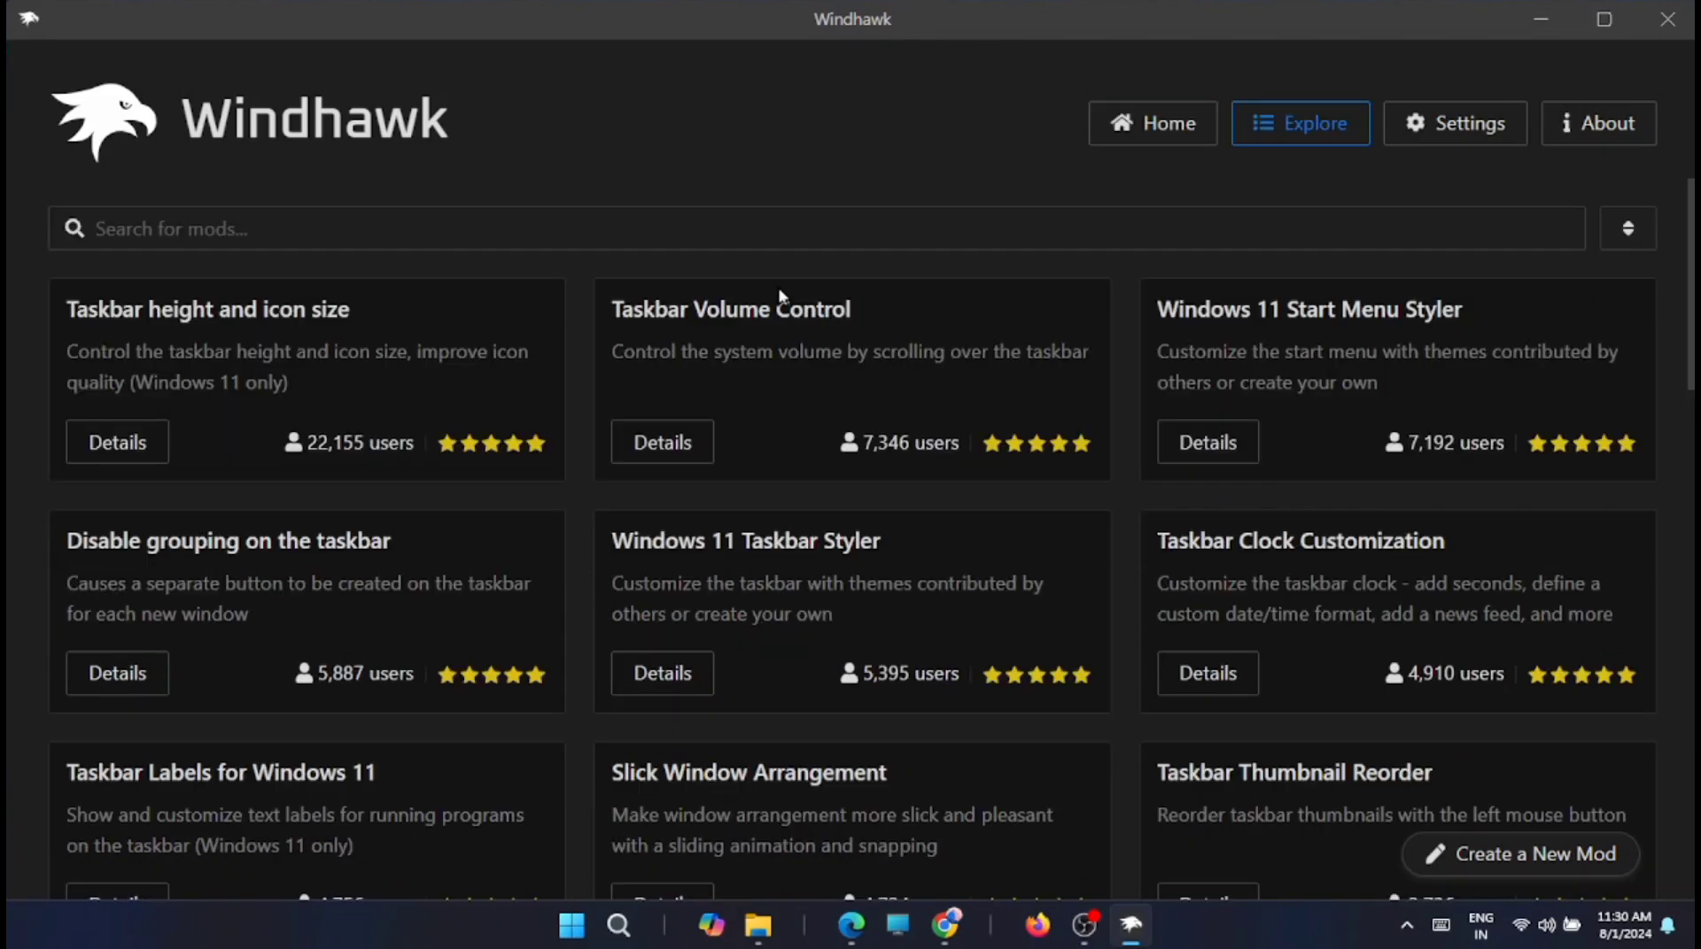
pyautogui.click(116, 442)
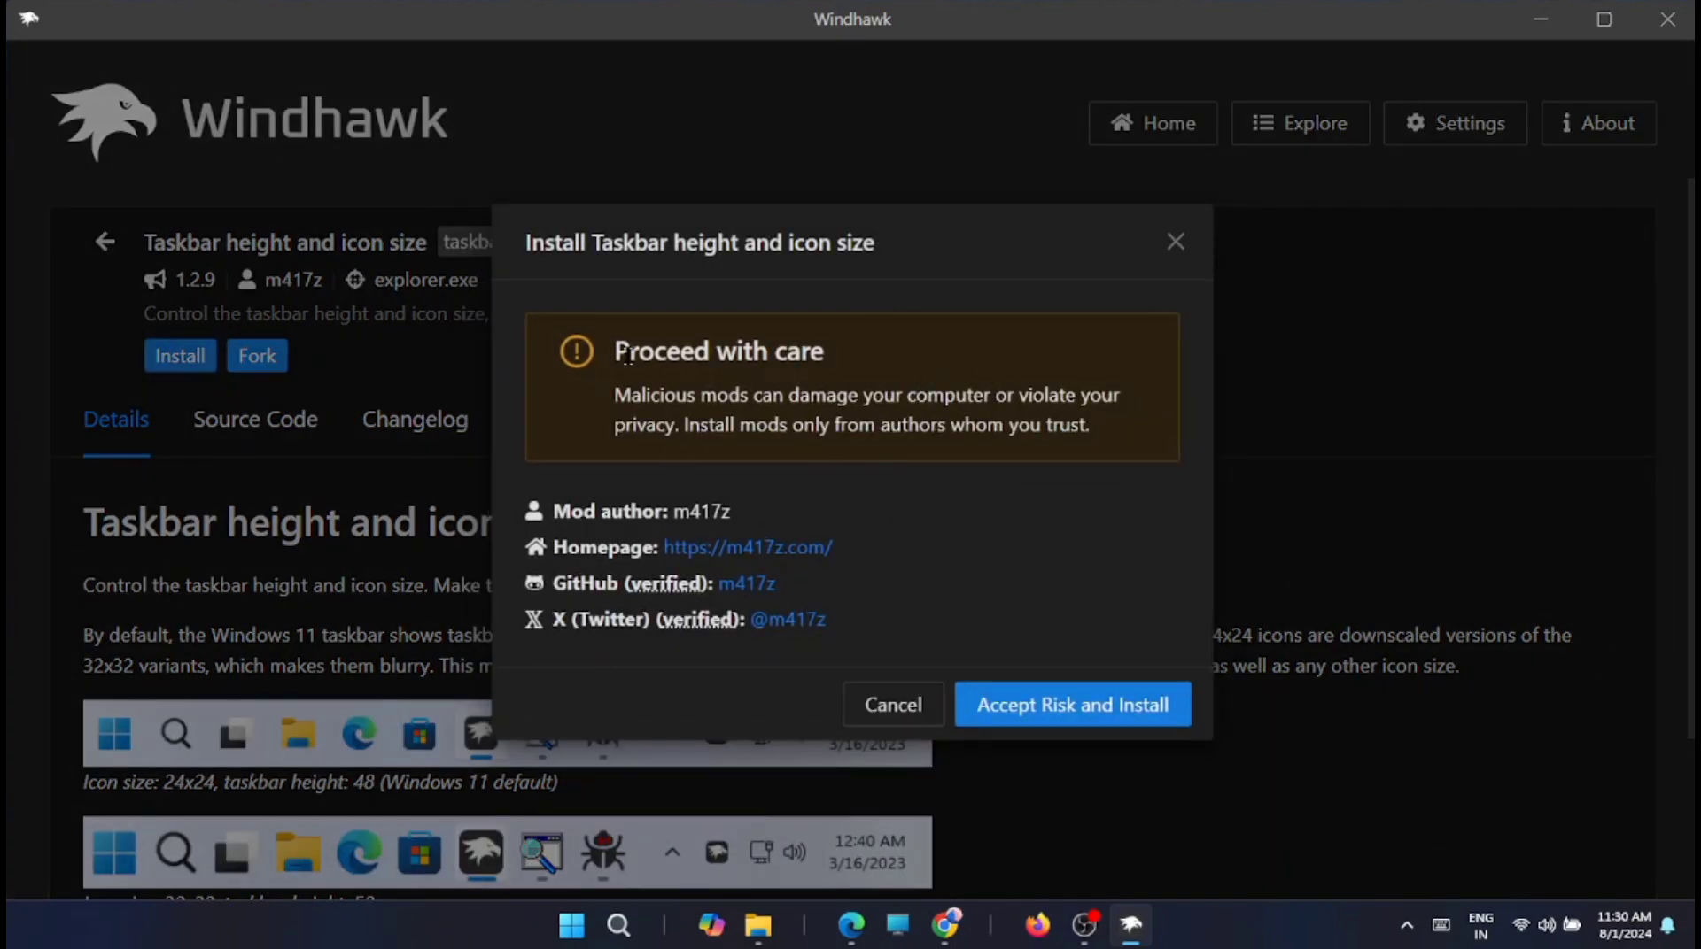
pyautogui.moveTo(617, 351); pyautogui.dragTo(1137, 436)
pyautogui.click(1059, 726)
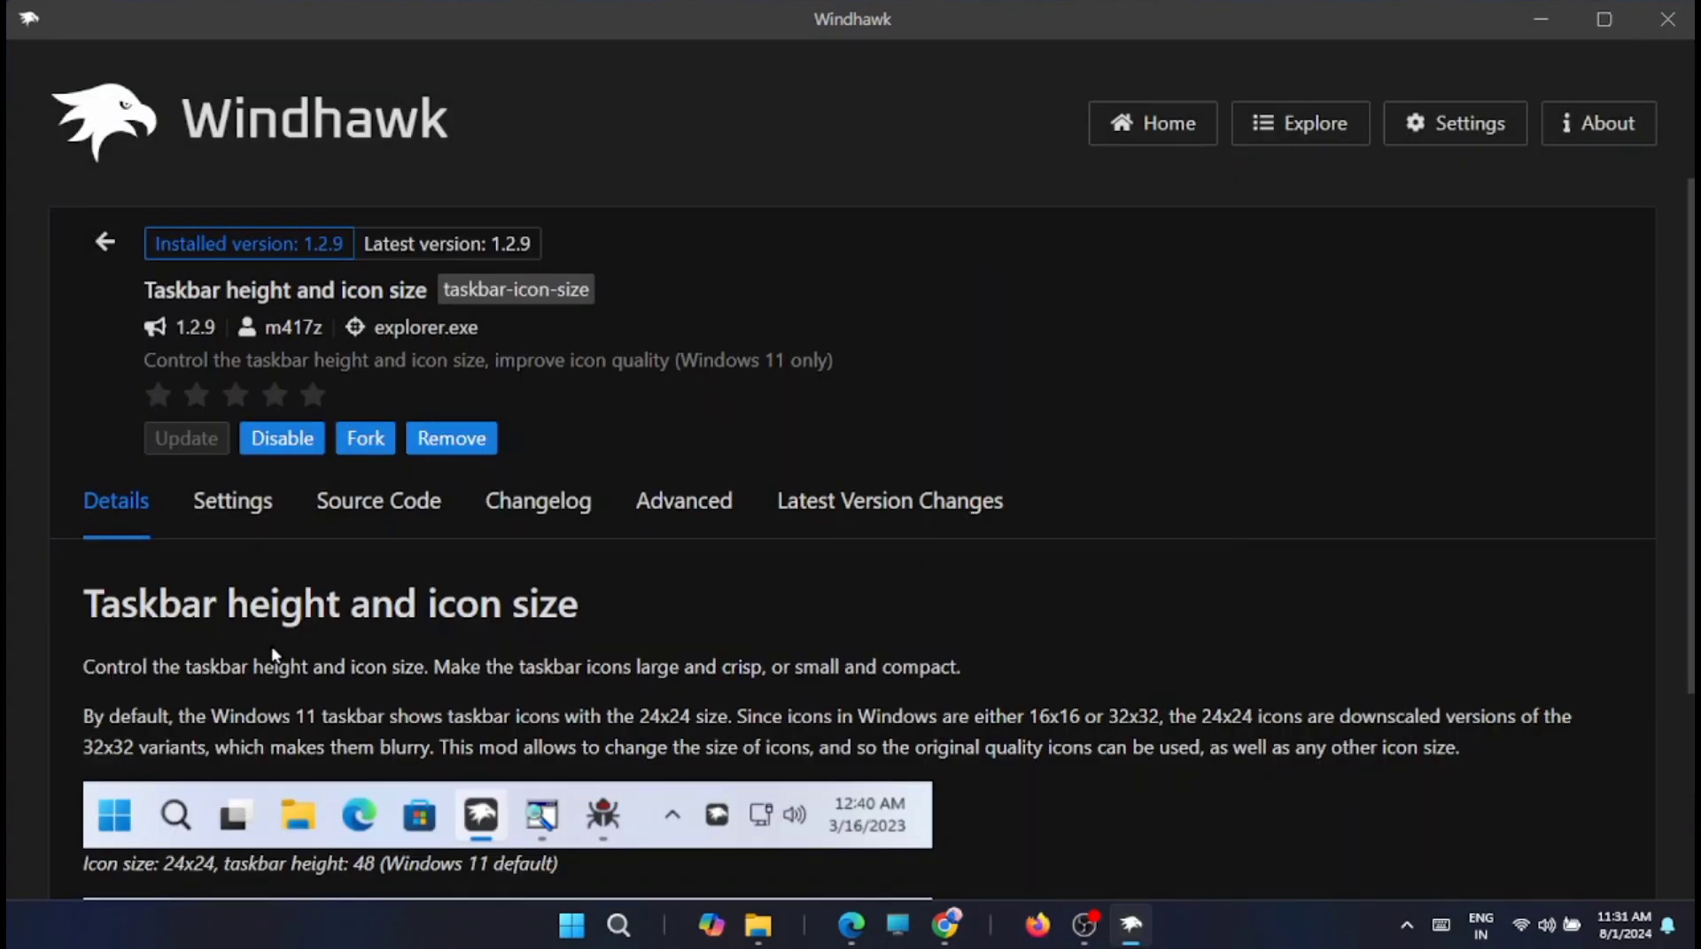
# Set the taskbar mod's button width to 50, icon size to 28 and taskbar height to 54, and save the settings.
pyautogui.click(243, 522)
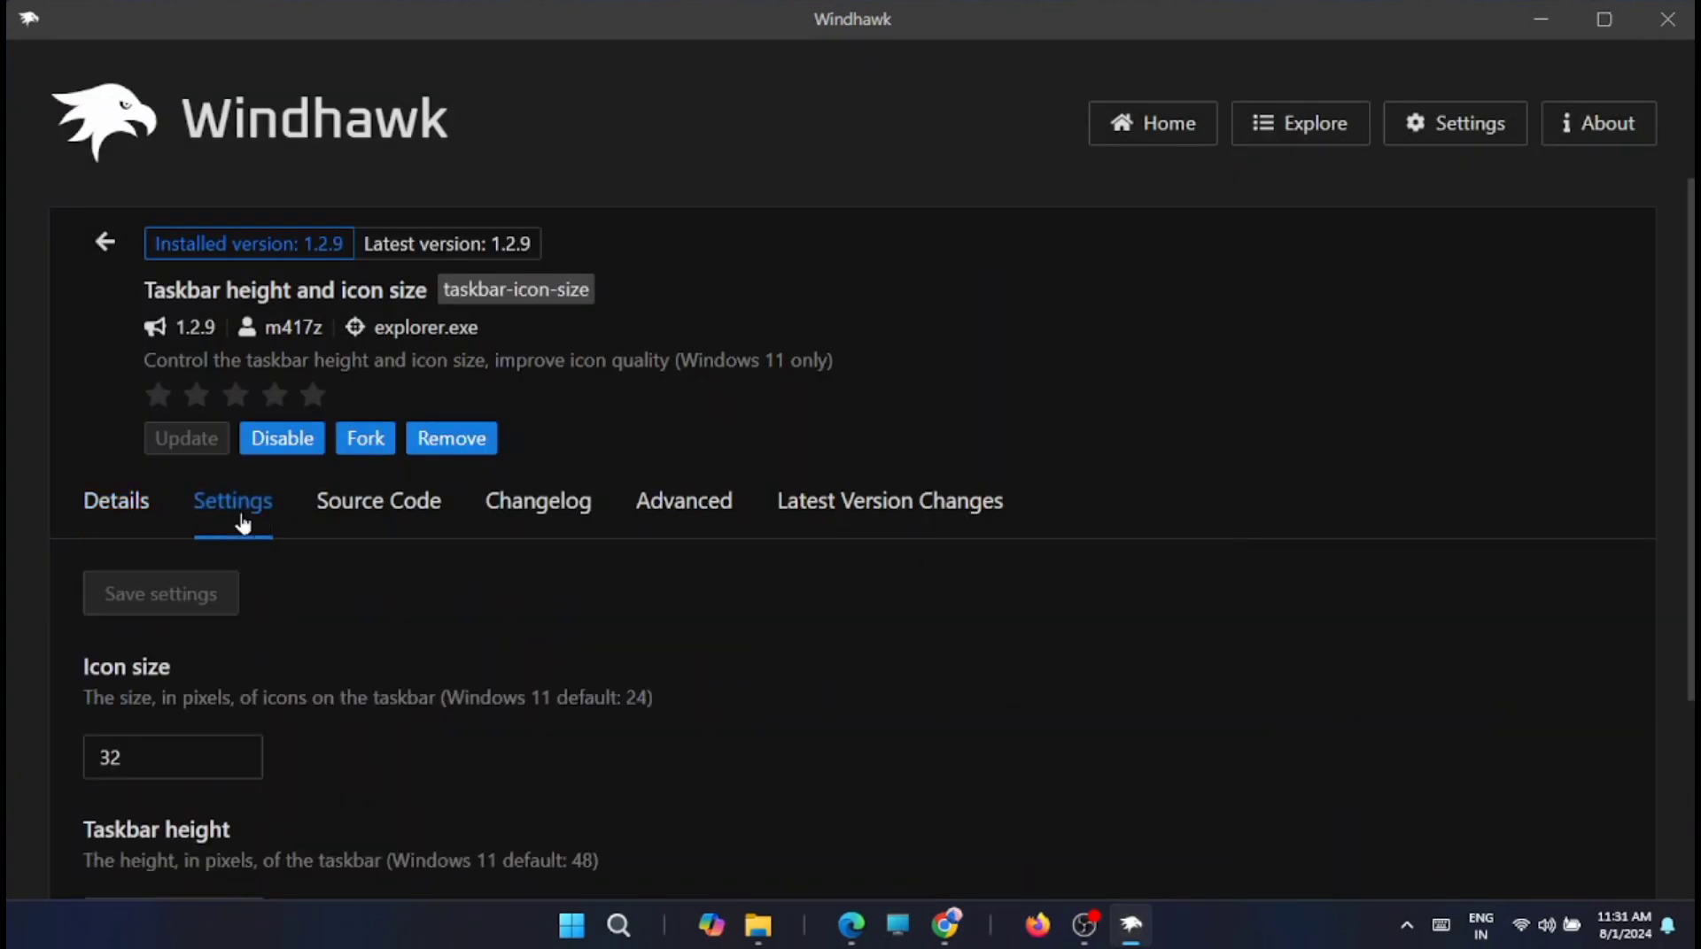
pyautogui.scroll(-3, 461, 567)
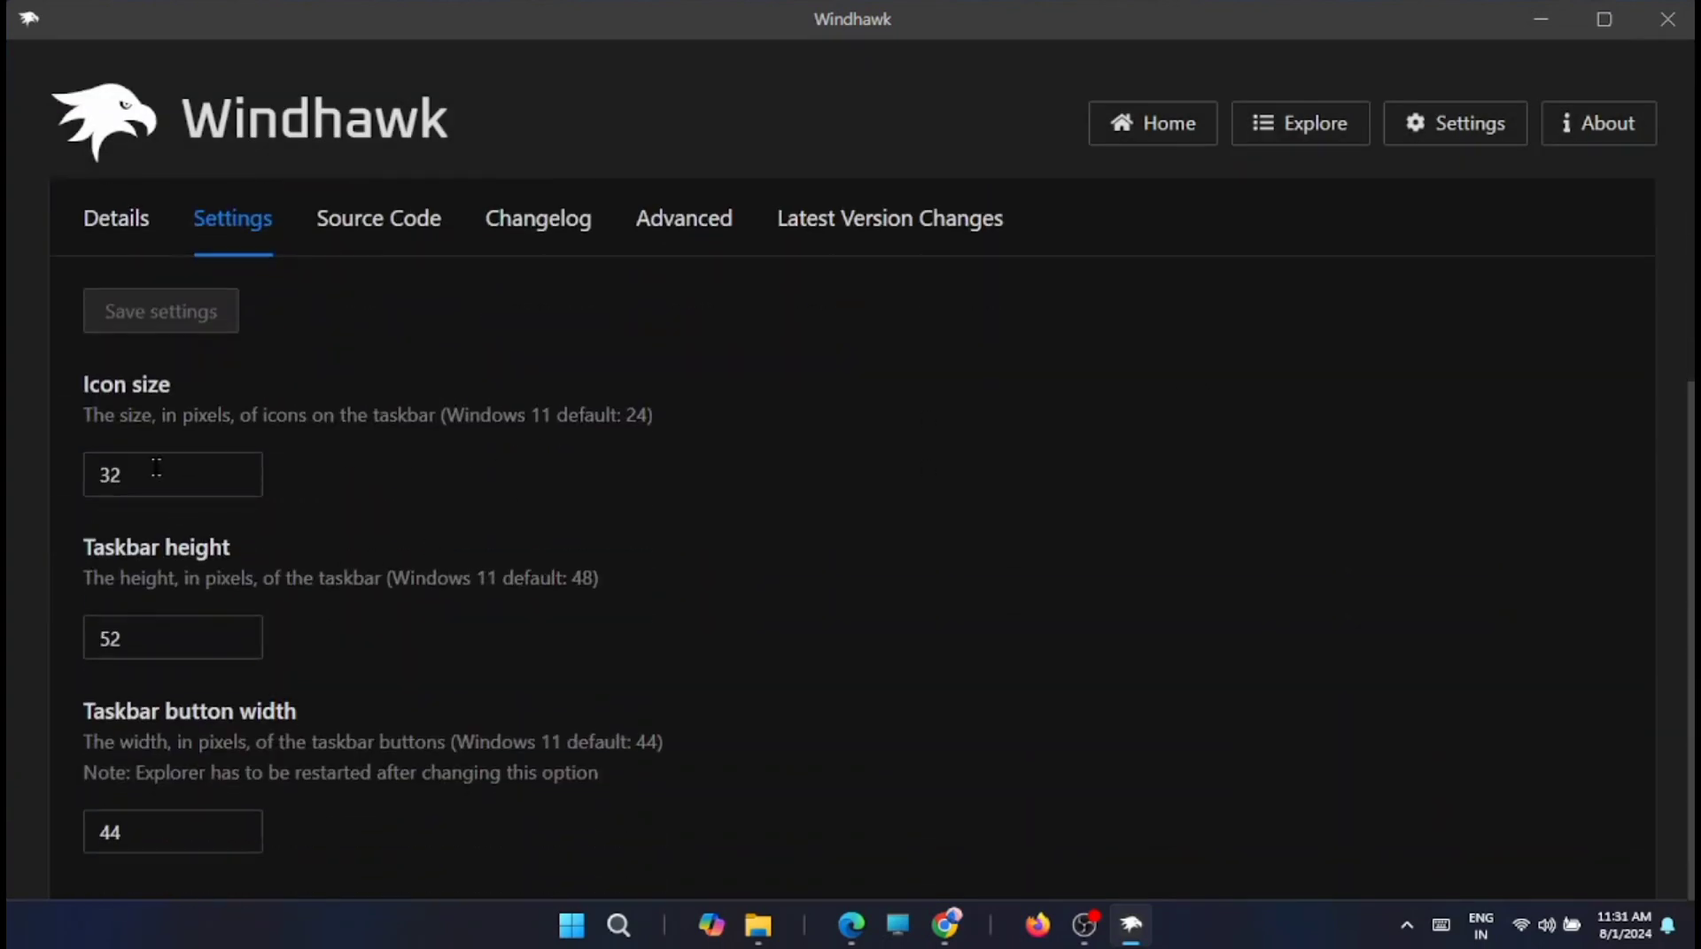
pyautogui.moveTo(155, 832); pyautogui.dragTo(130, 789)
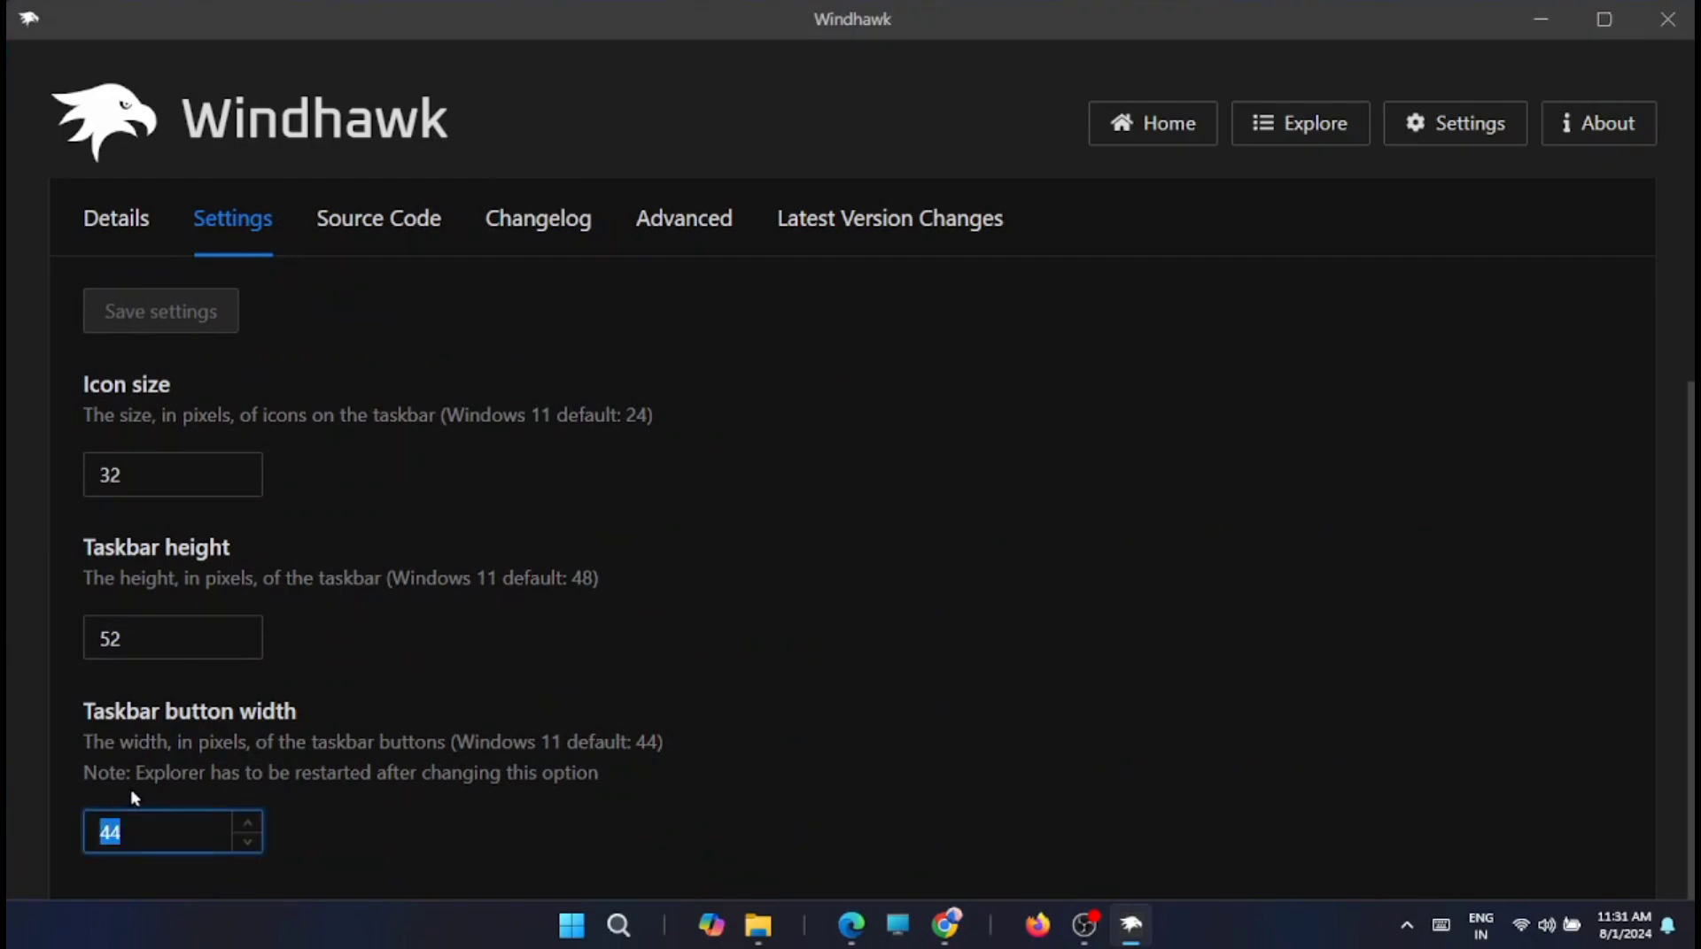
pyautogui.write('50')
pyautogui.moveTo(151, 475); pyautogui.dragTo(48, 482)
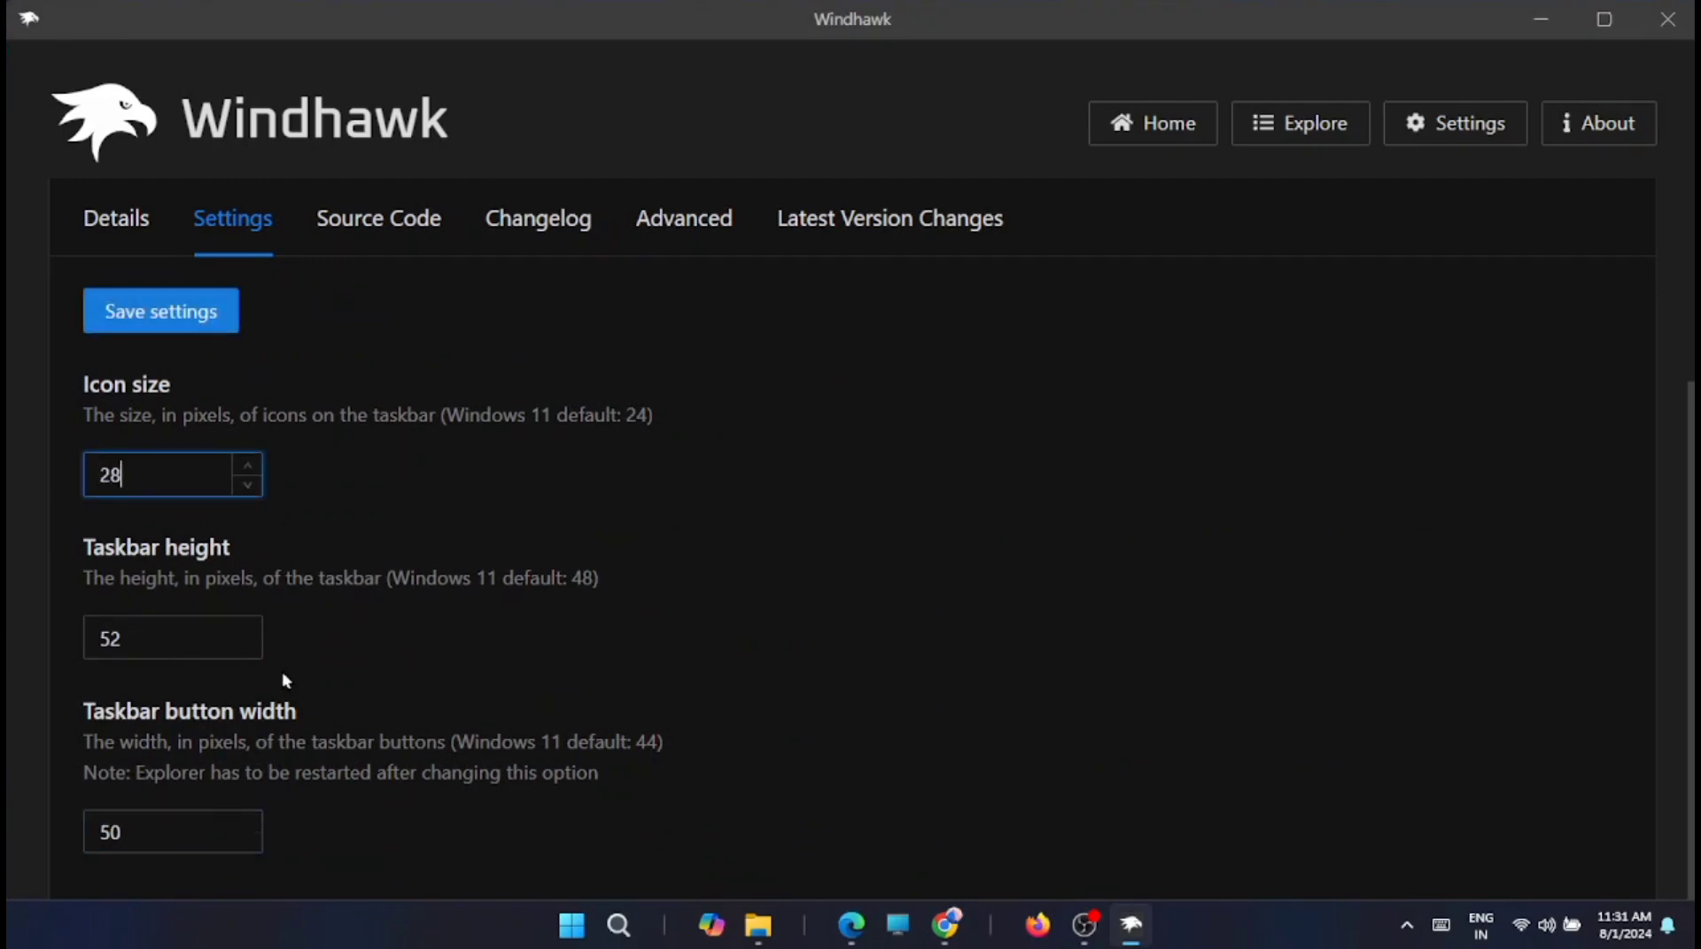
pyautogui.moveTo(156, 631); pyautogui.dragTo(97, 638)
pyautogui.write('54')
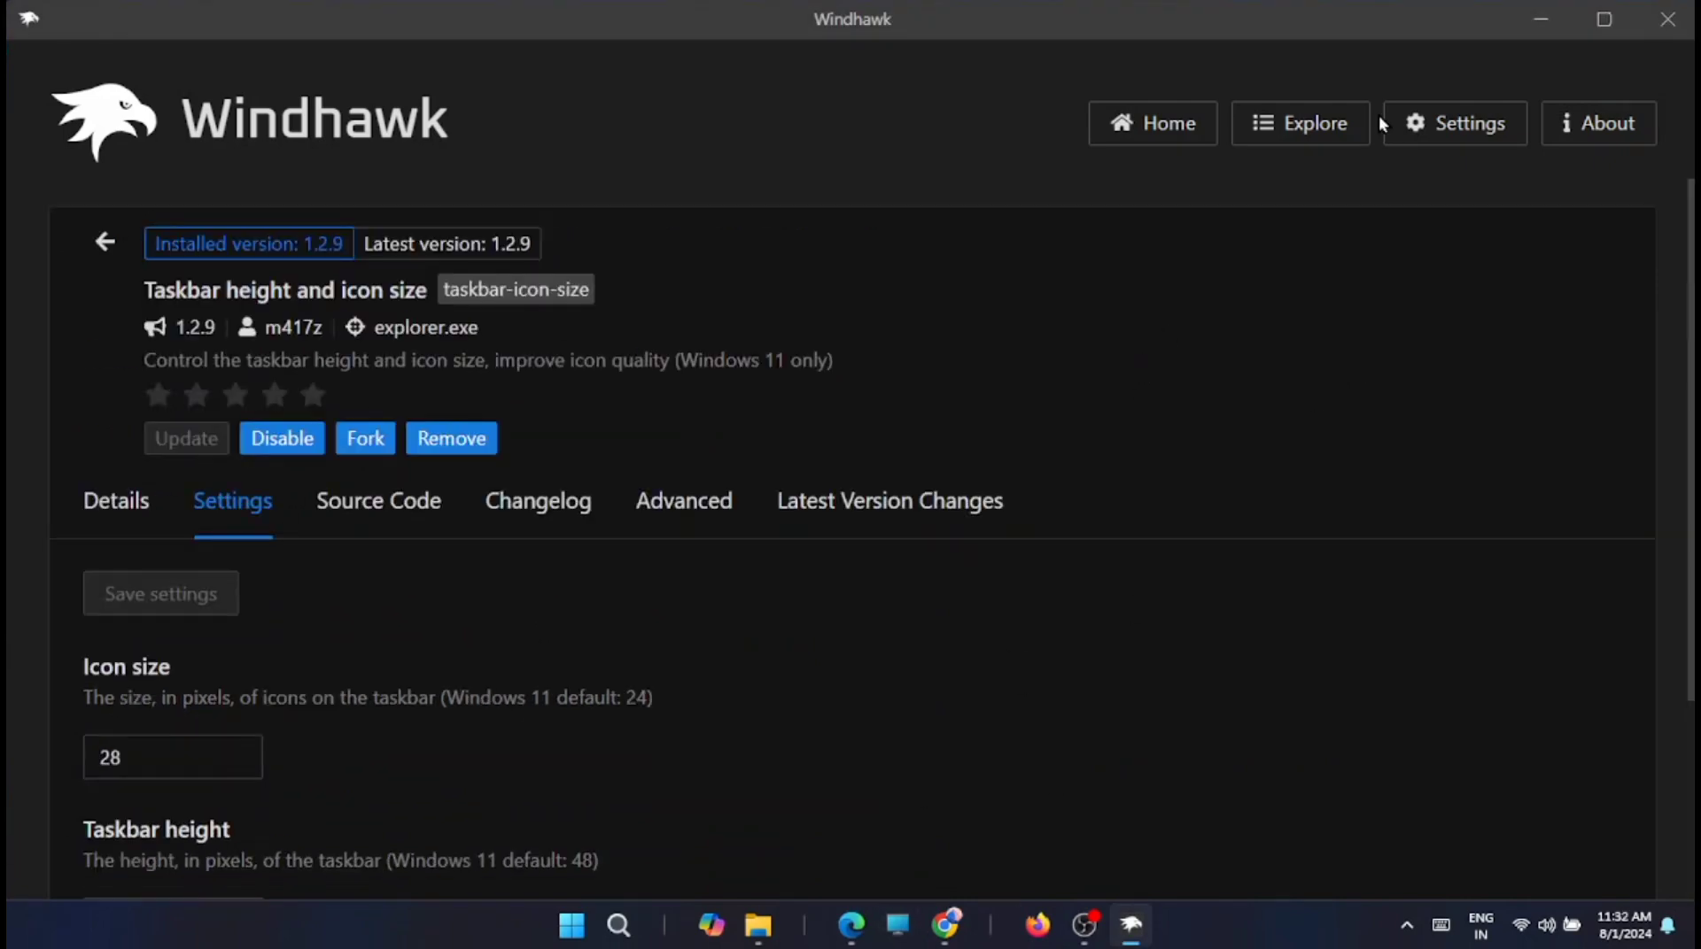
# Open the details of the Windows 11 Start Menu Styler mod and review its theme previews.
pyautogui.click(1300, 124)
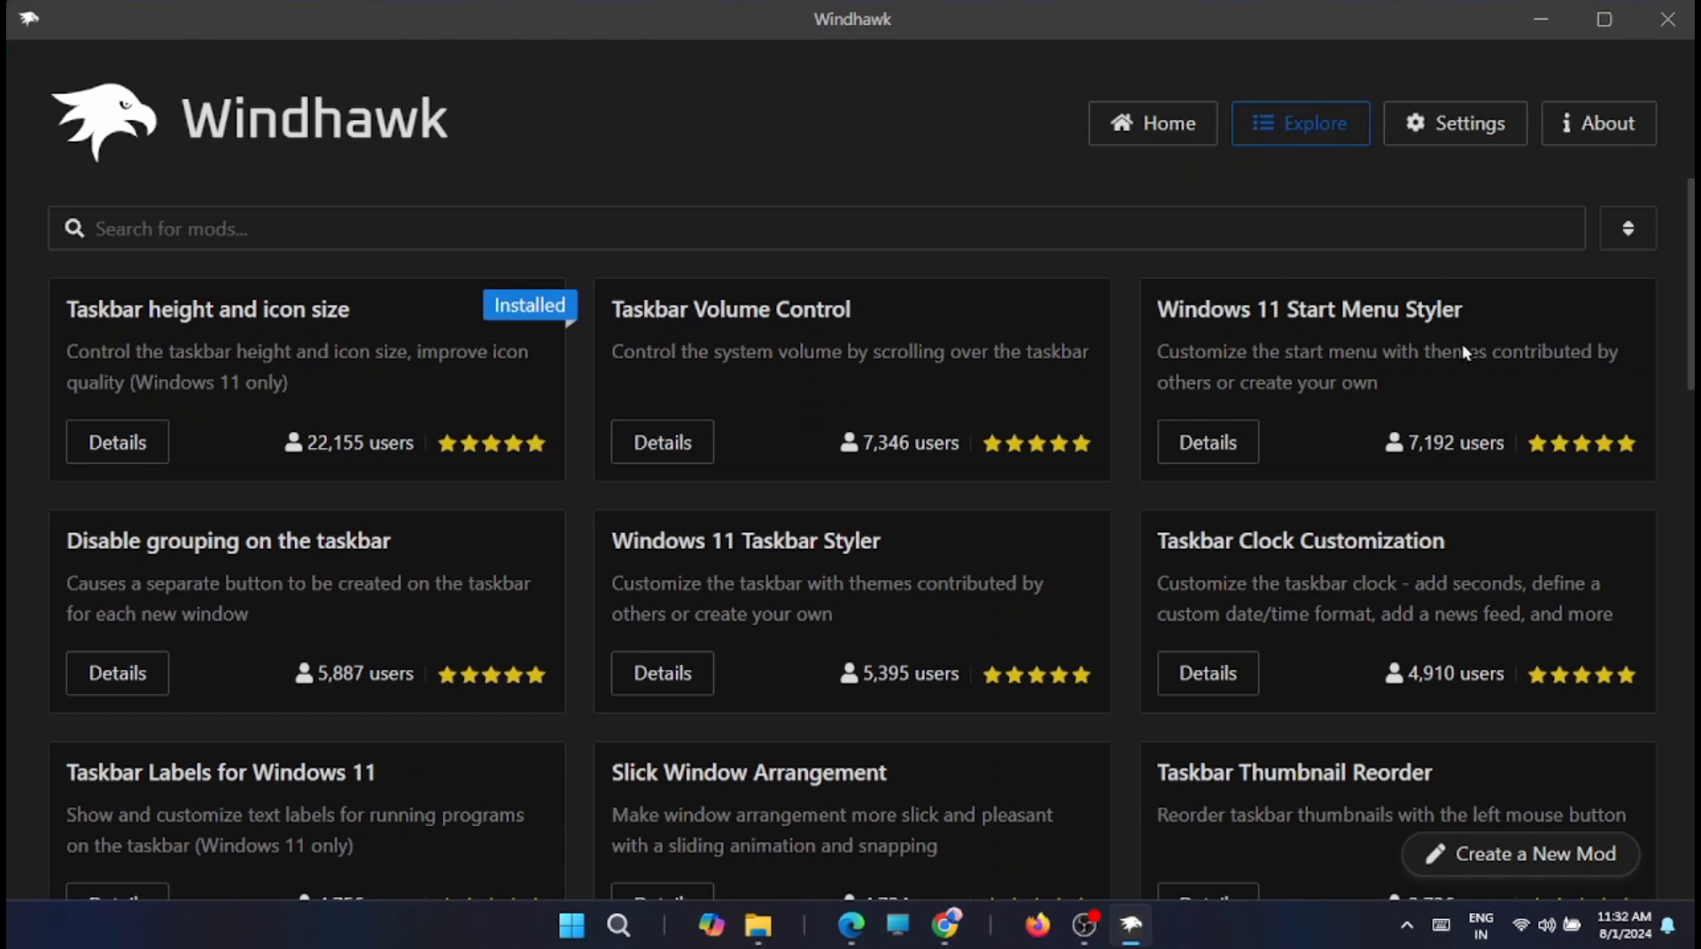
pyautogui.click(1204, 442)
pyautogui.scroll(-2, 1151, 354)
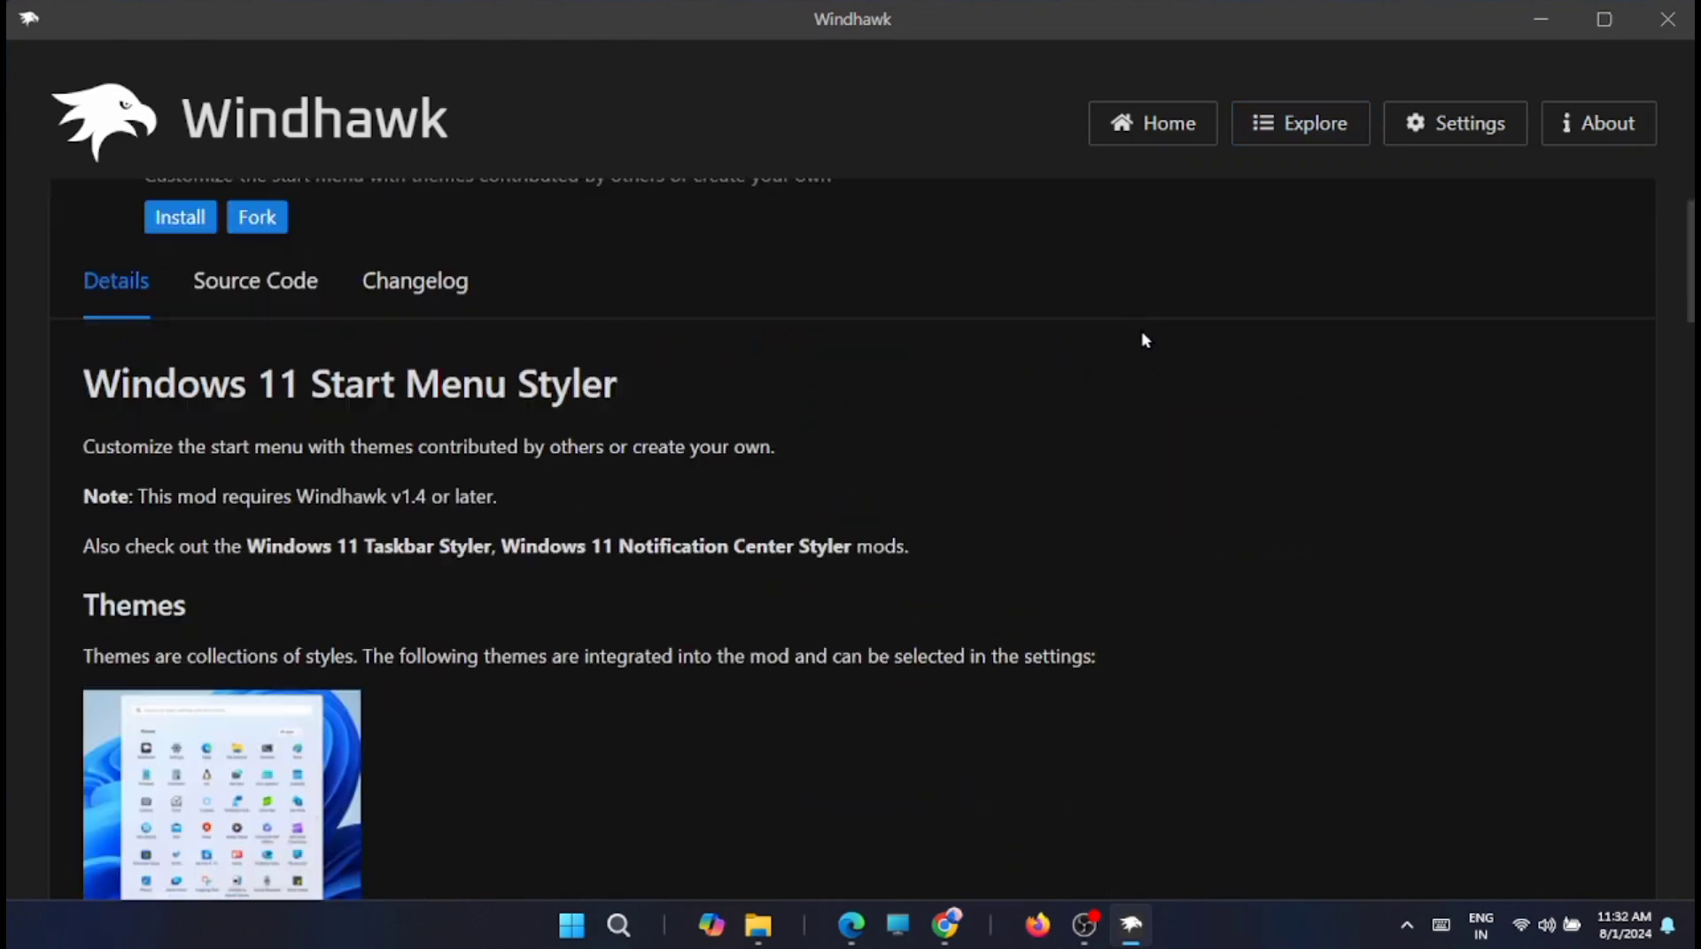
pyautogui.scroll(-3, 1142, 337)
pyautogui.scroll(-4, 802, 416)
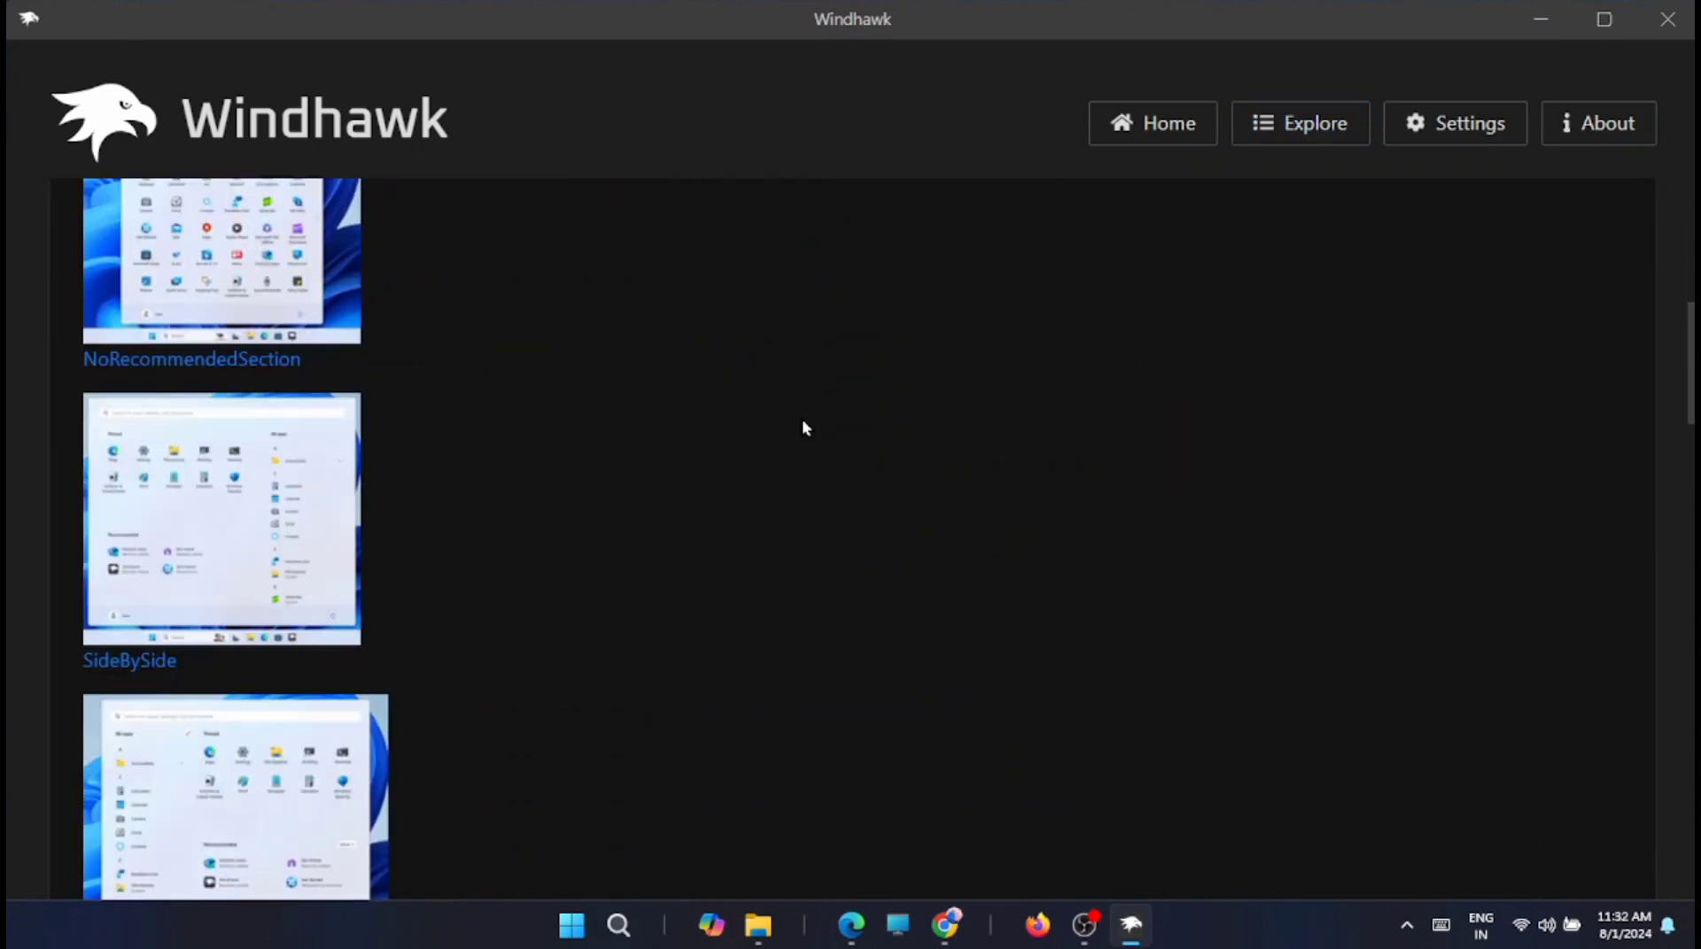
pyautogui.scroll(-4, 209, 749)
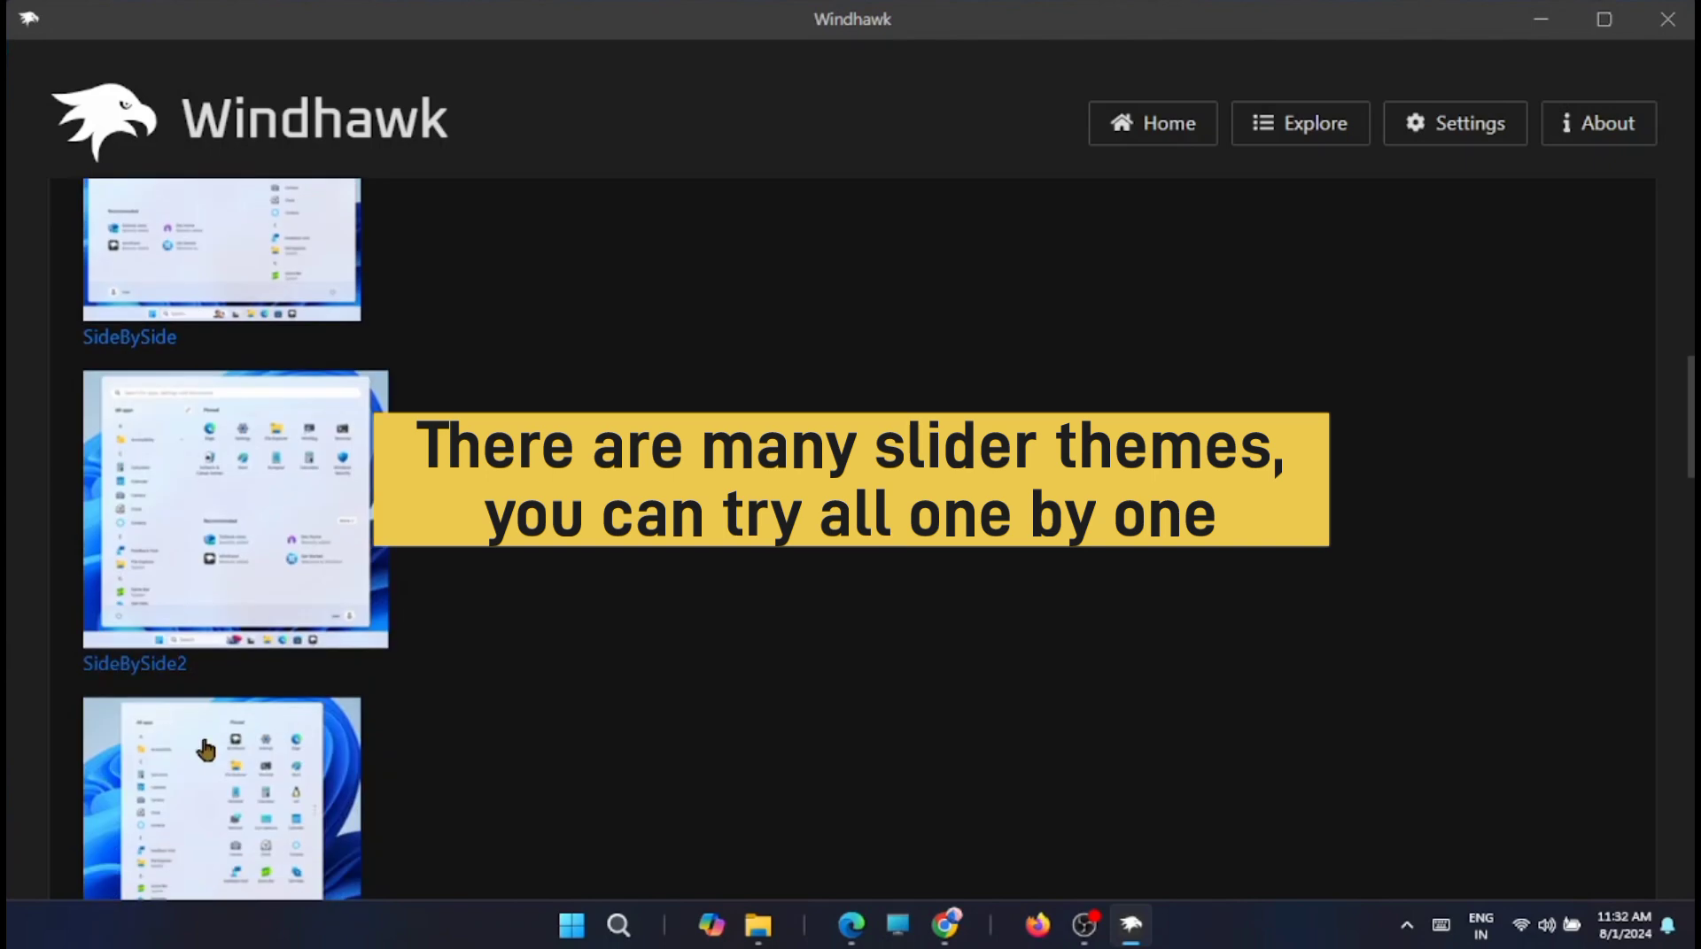
pyautogui.scroll(2, 209, 749)
pyautogui.scroll(-6, 210, 748)
pyautogui.scroll(-6, 221, 532)
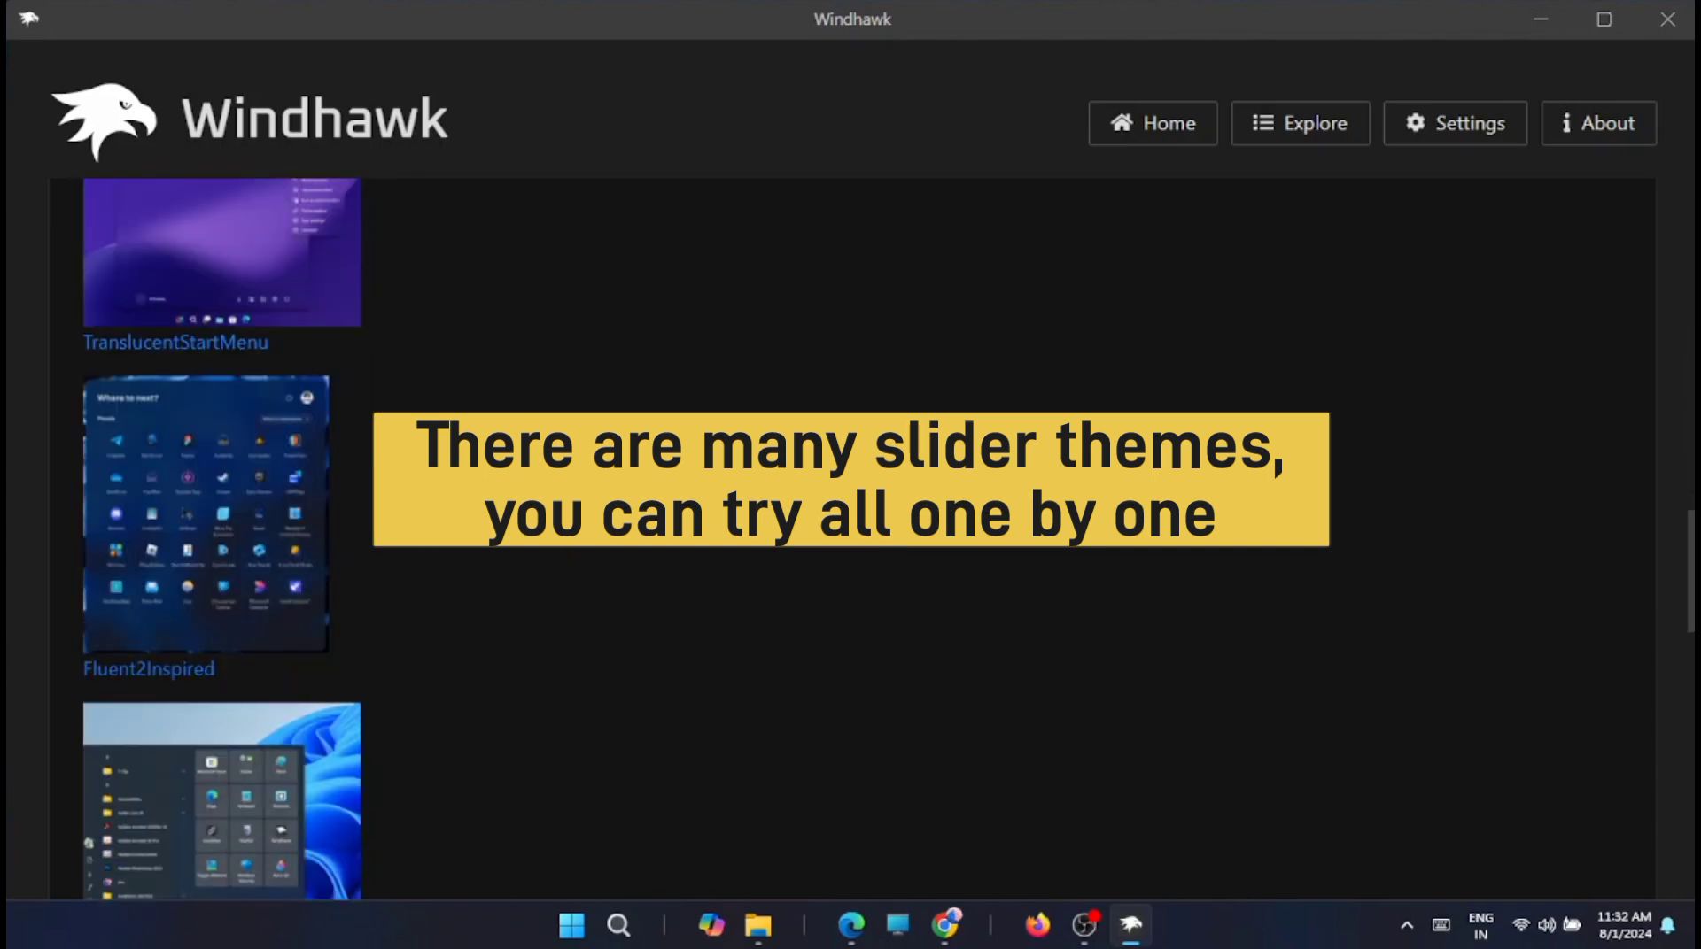
pyautogui.scroll(15, 1140, 588)
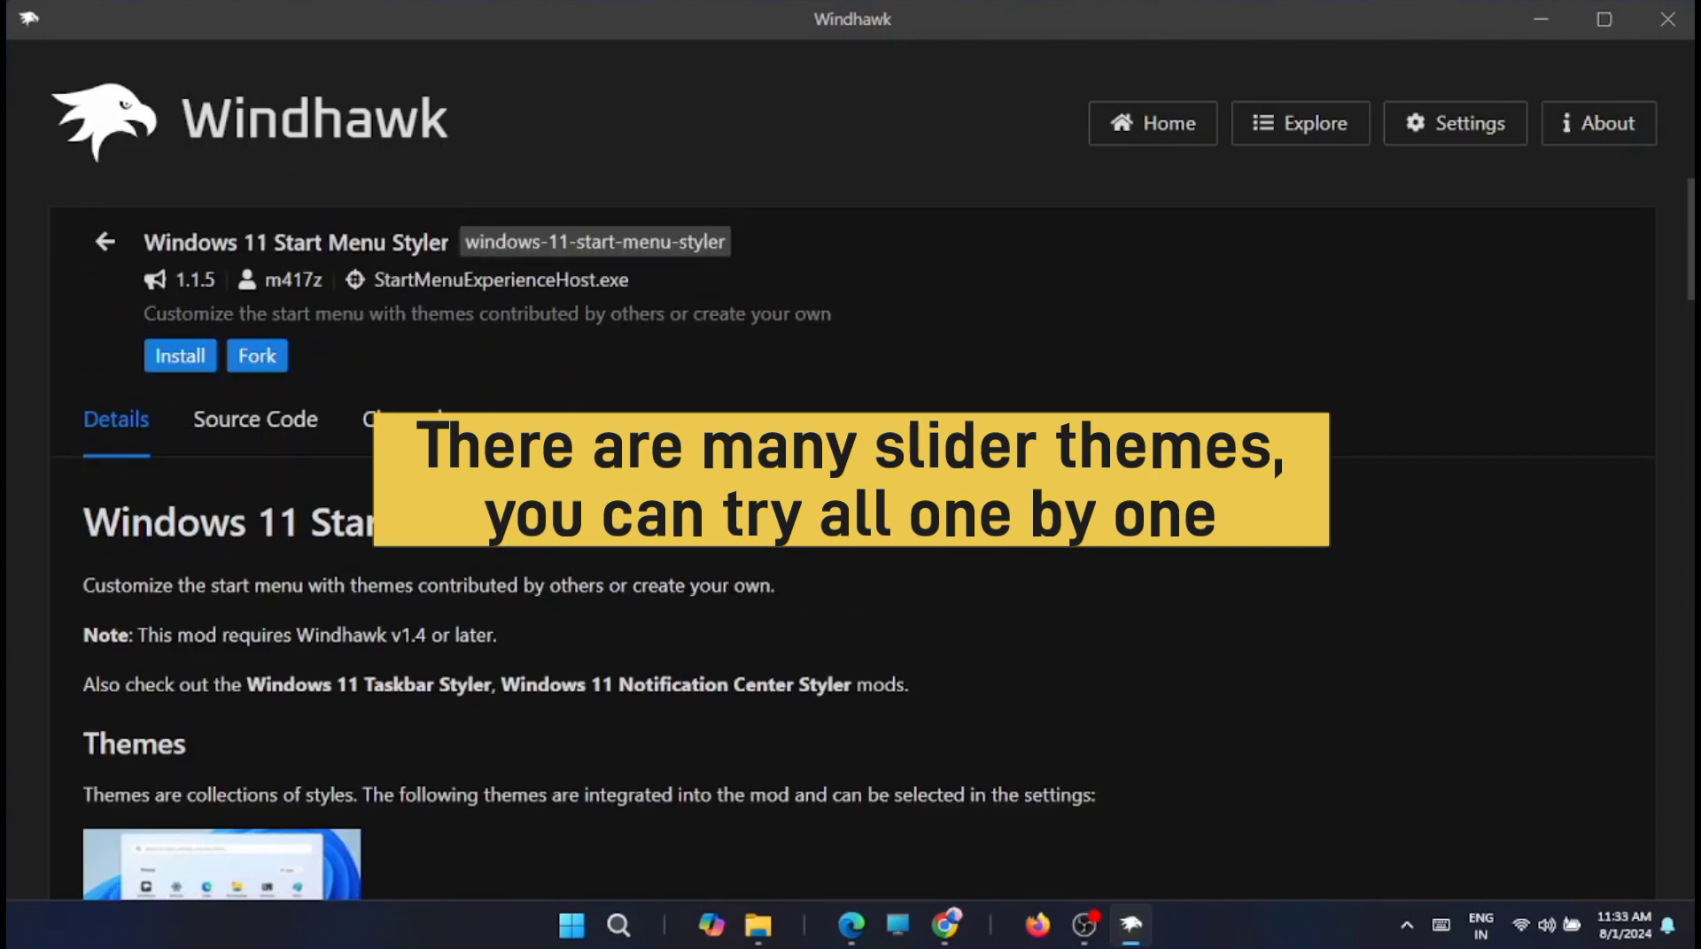
# Install the Windows 11 Start Menu Styler mod and compare its theme previews with the current Start menu.
pyautogui.click(191, 358)
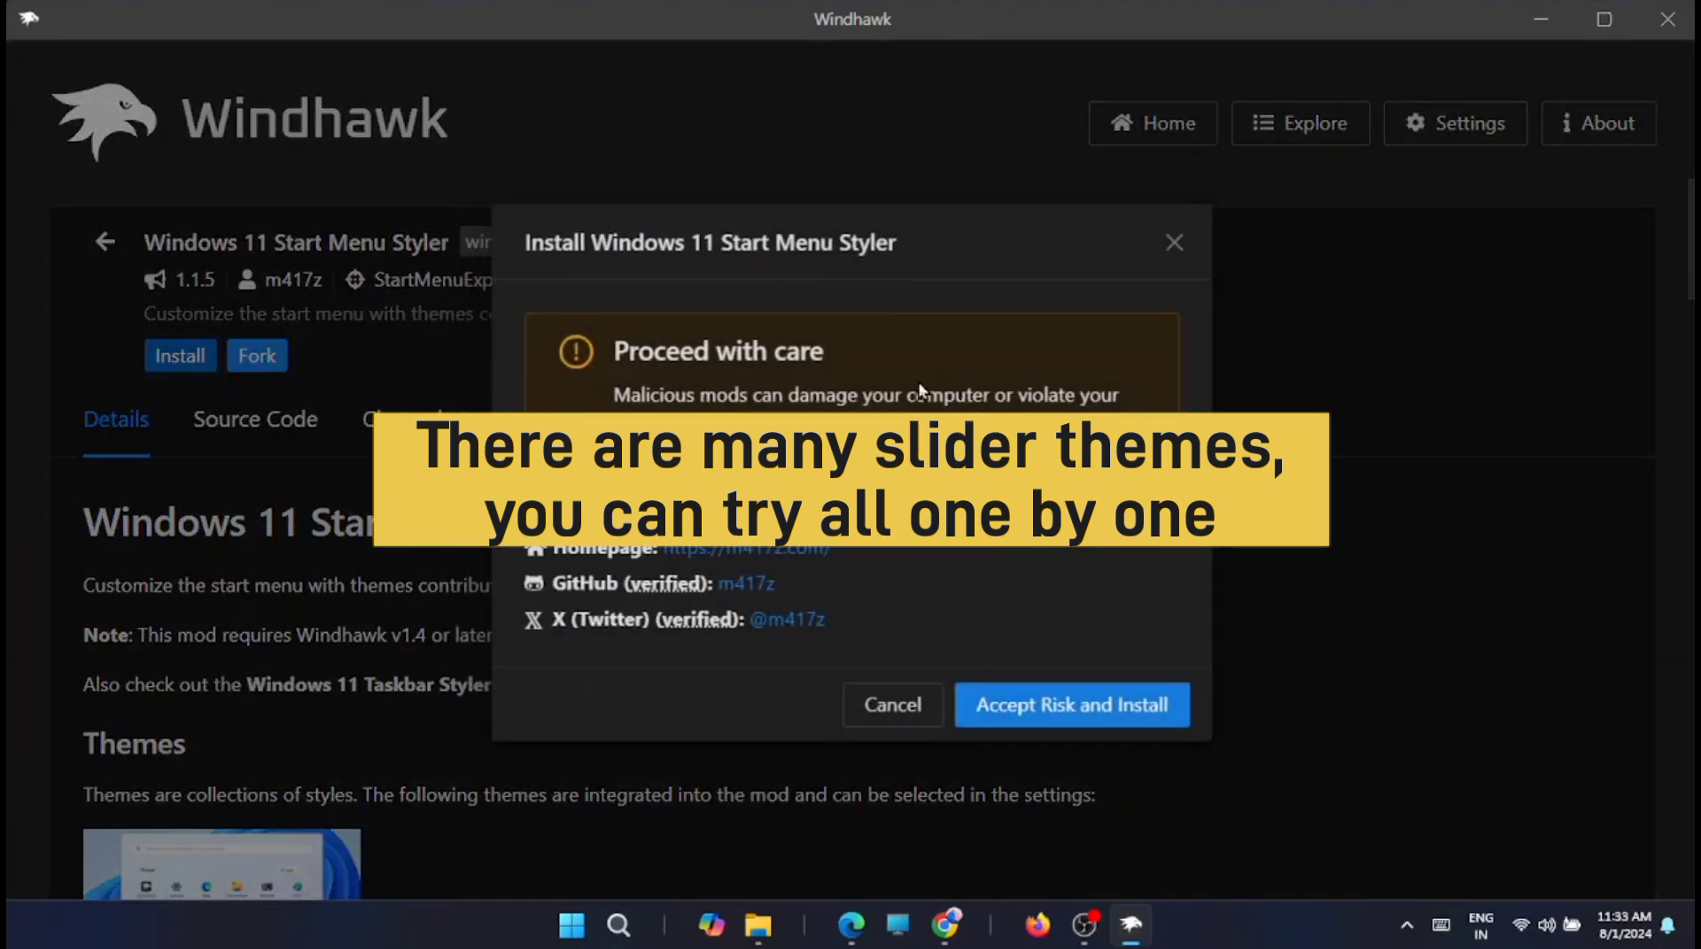
pyautogui.click(1070, 704)
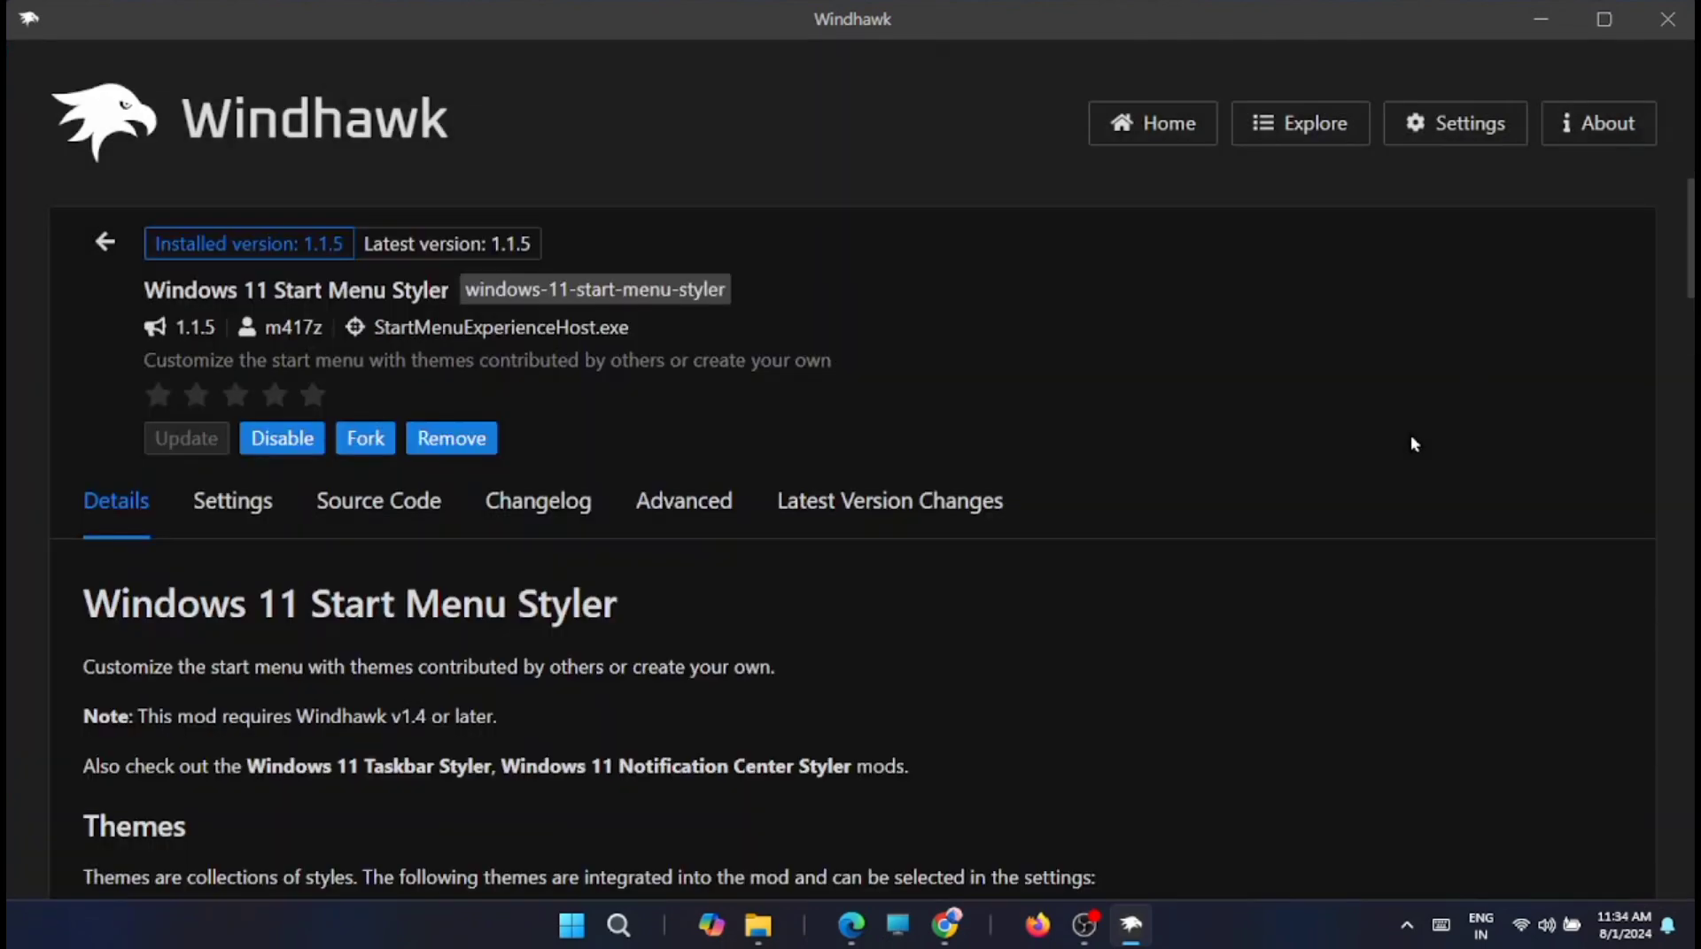
pyautogui.scroll(-5, 1196, 485)
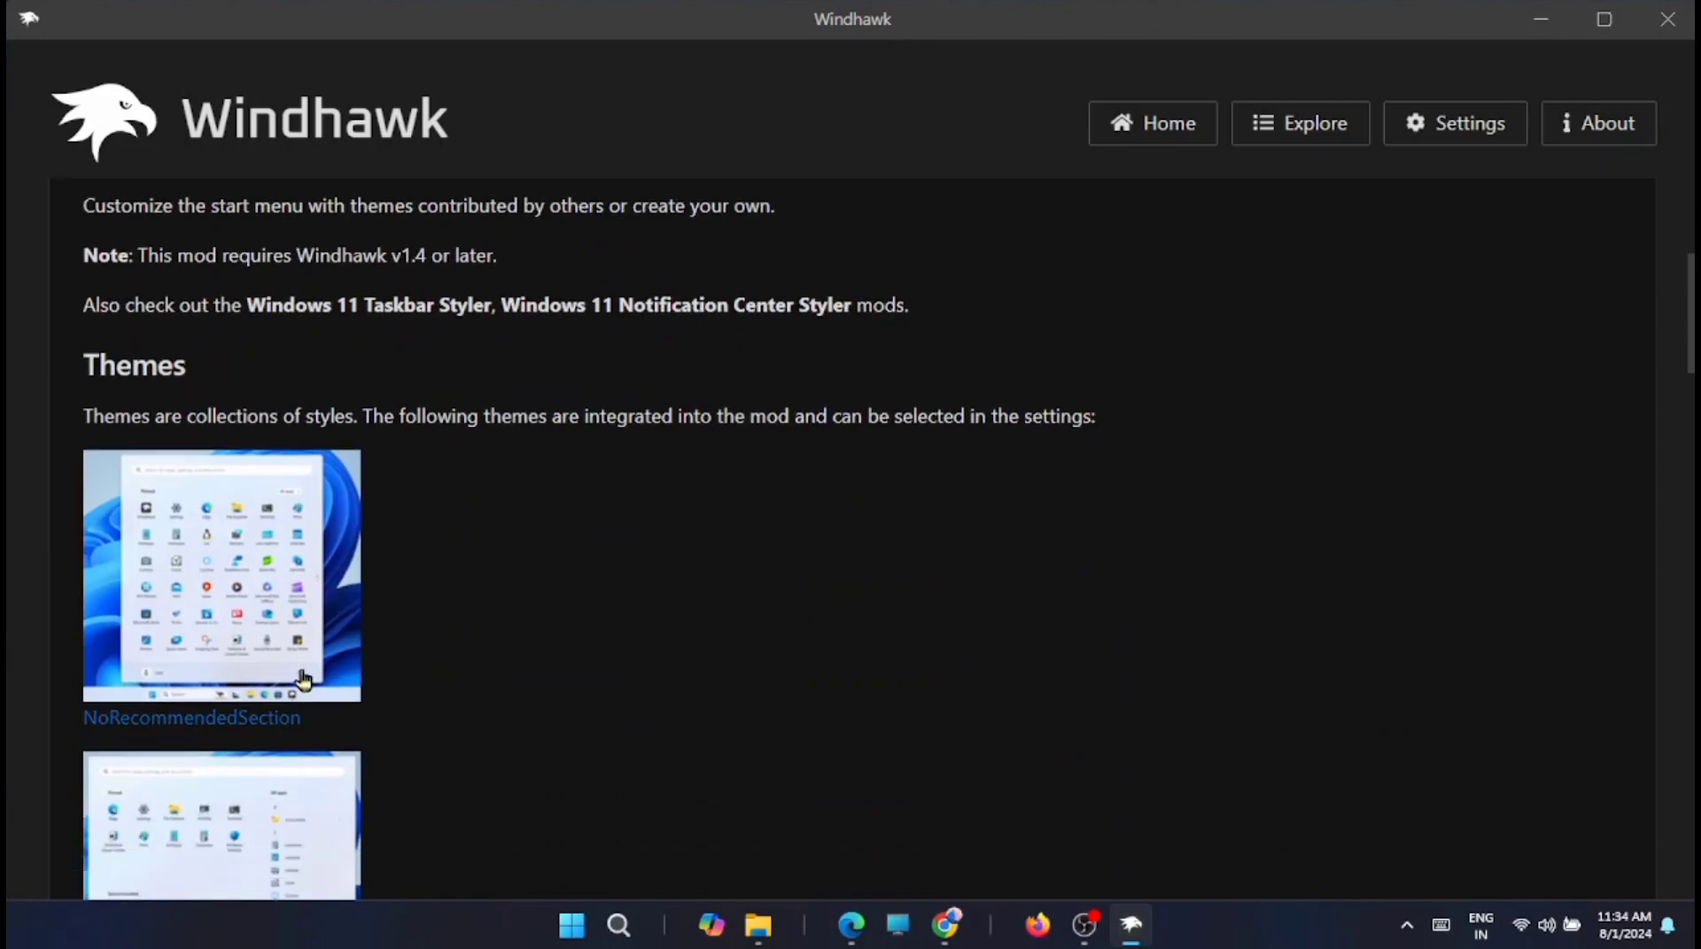
pyautogui.scroll(-15, 548, 659)
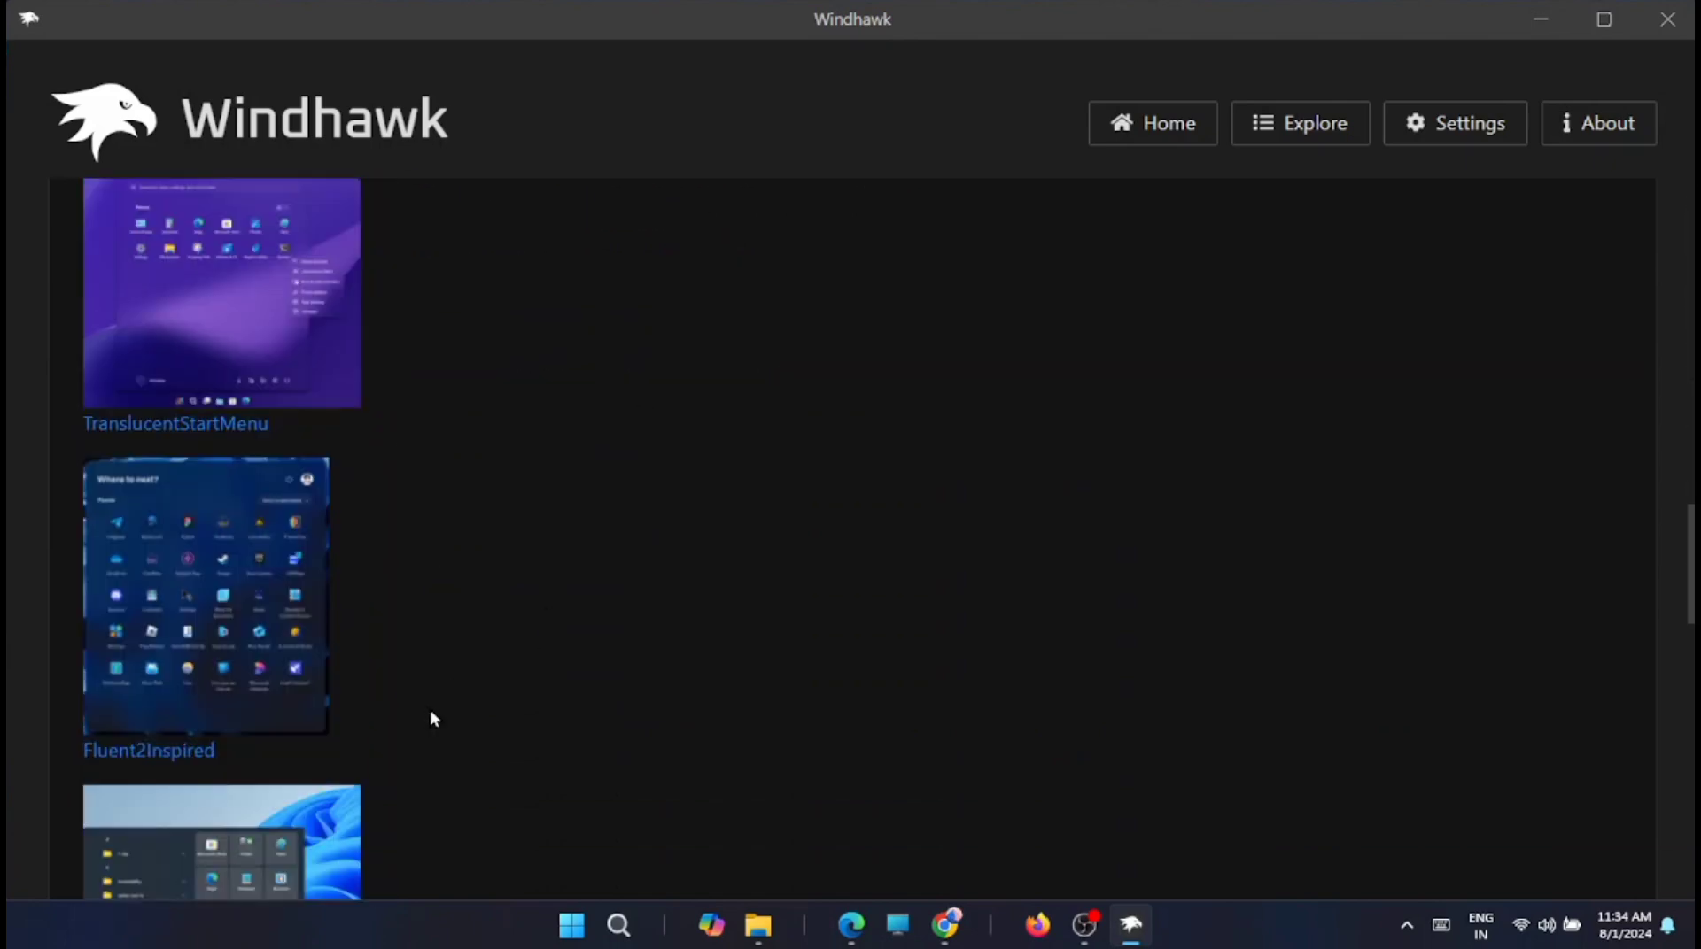
pyautogui.click(579, 930)
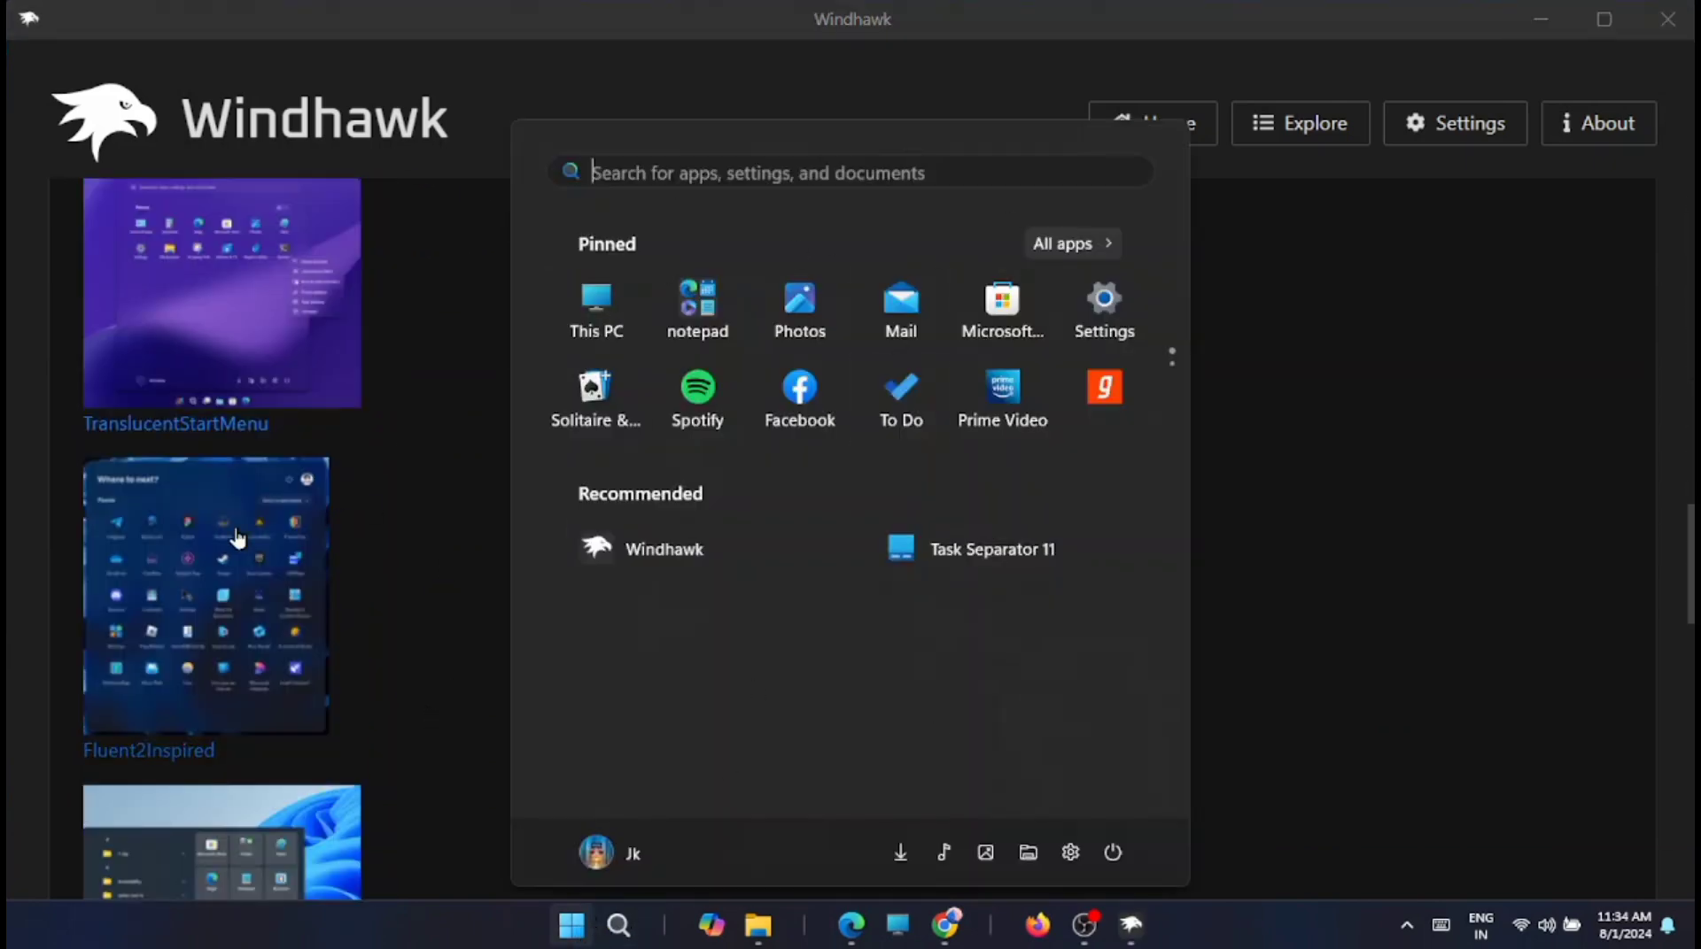
pyautogui.click(1219, 621)
pyautogui.scroll(-2, 590, 643)
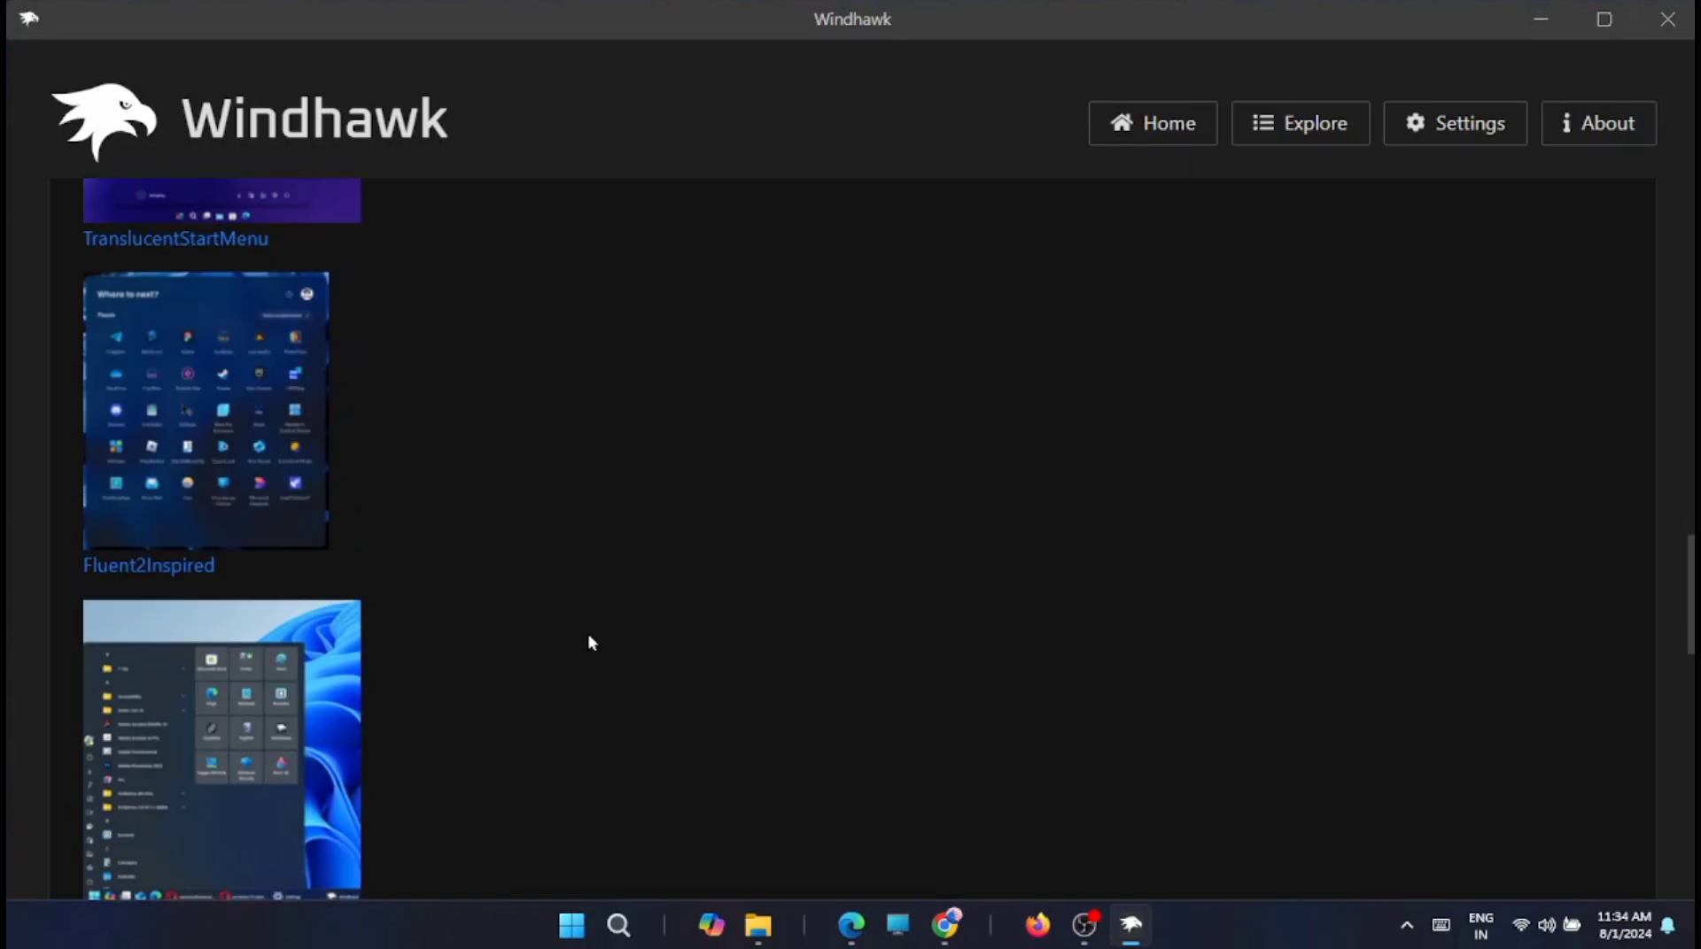
pyautogui.scroll(20, 328, 398)
# Apply the Fluent2Inspired theme in the Start Menu Styler settings and open the Start menu to check it.
pyautogui.click(226, 494)
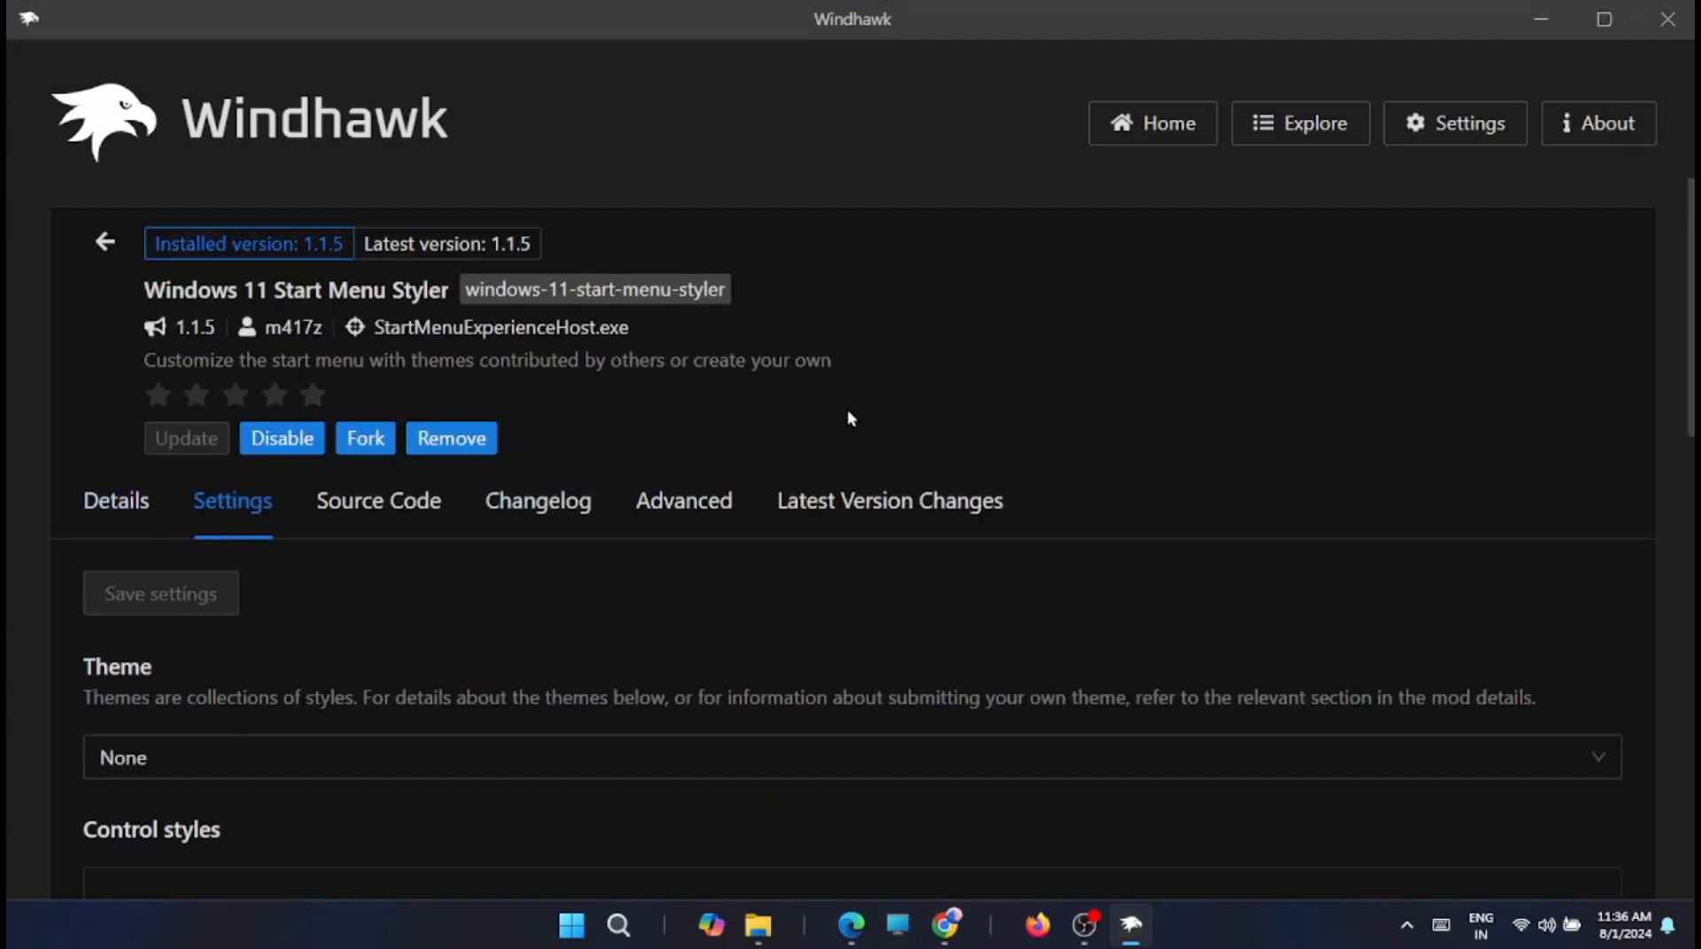
pyautogui.scroll(-4, 848, 413)
pyautogui.scroll(2, 477, 505)
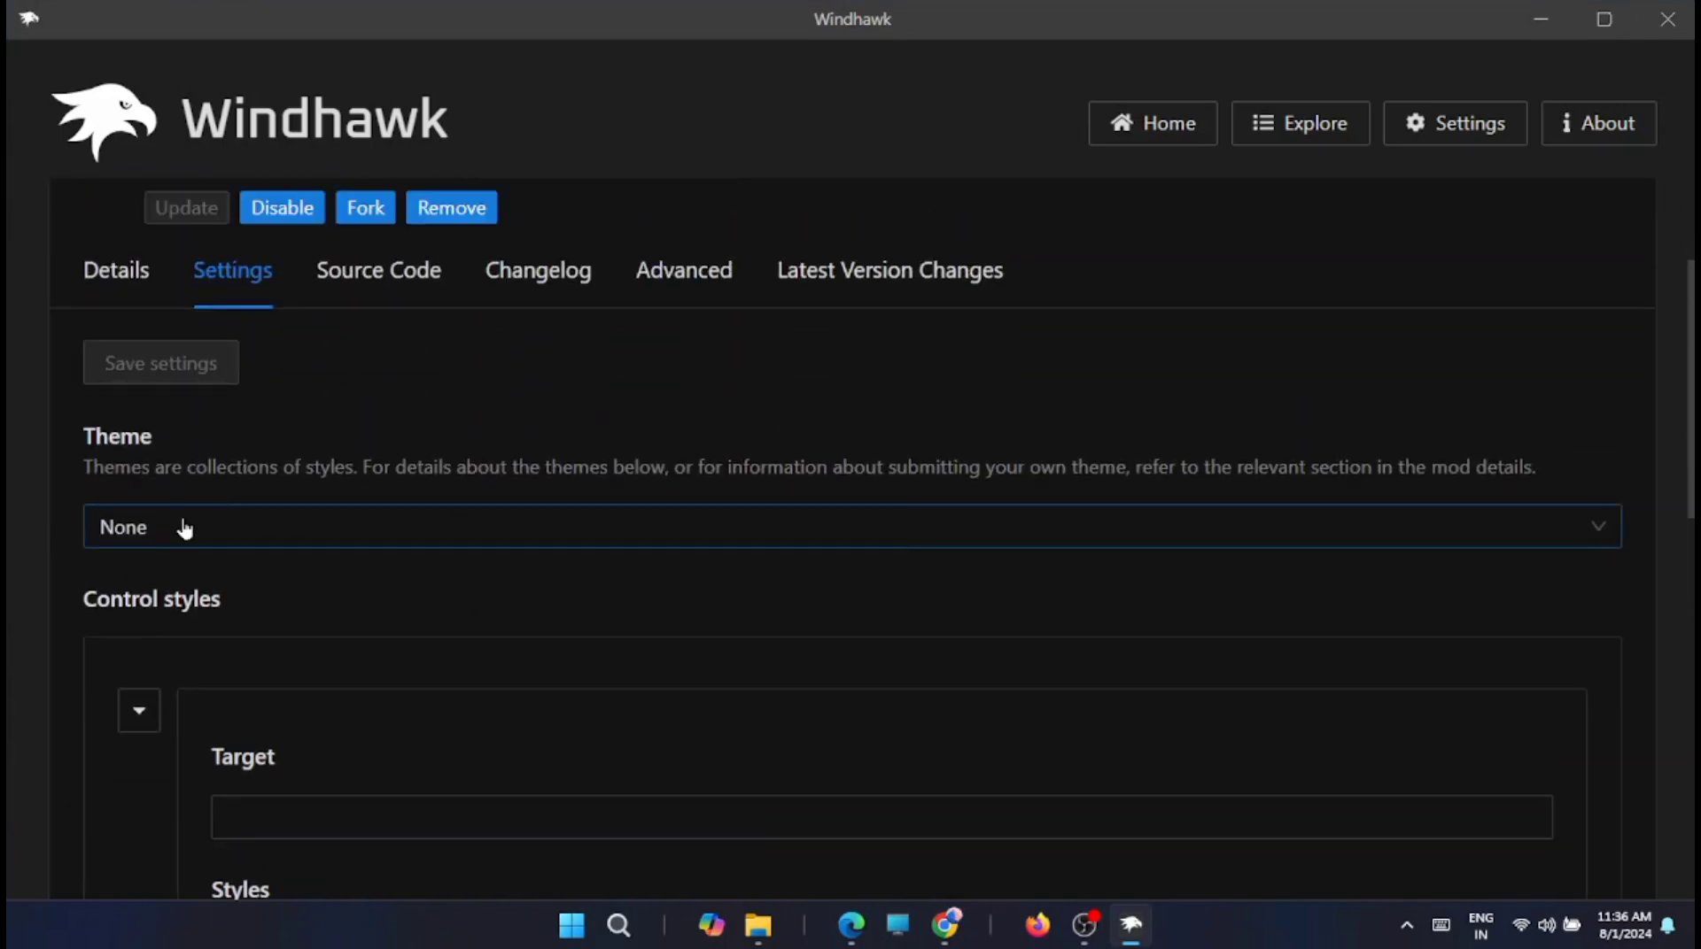
pyautogui.click(248, 530)
pyautogui.scroll(-1, 248, 434)
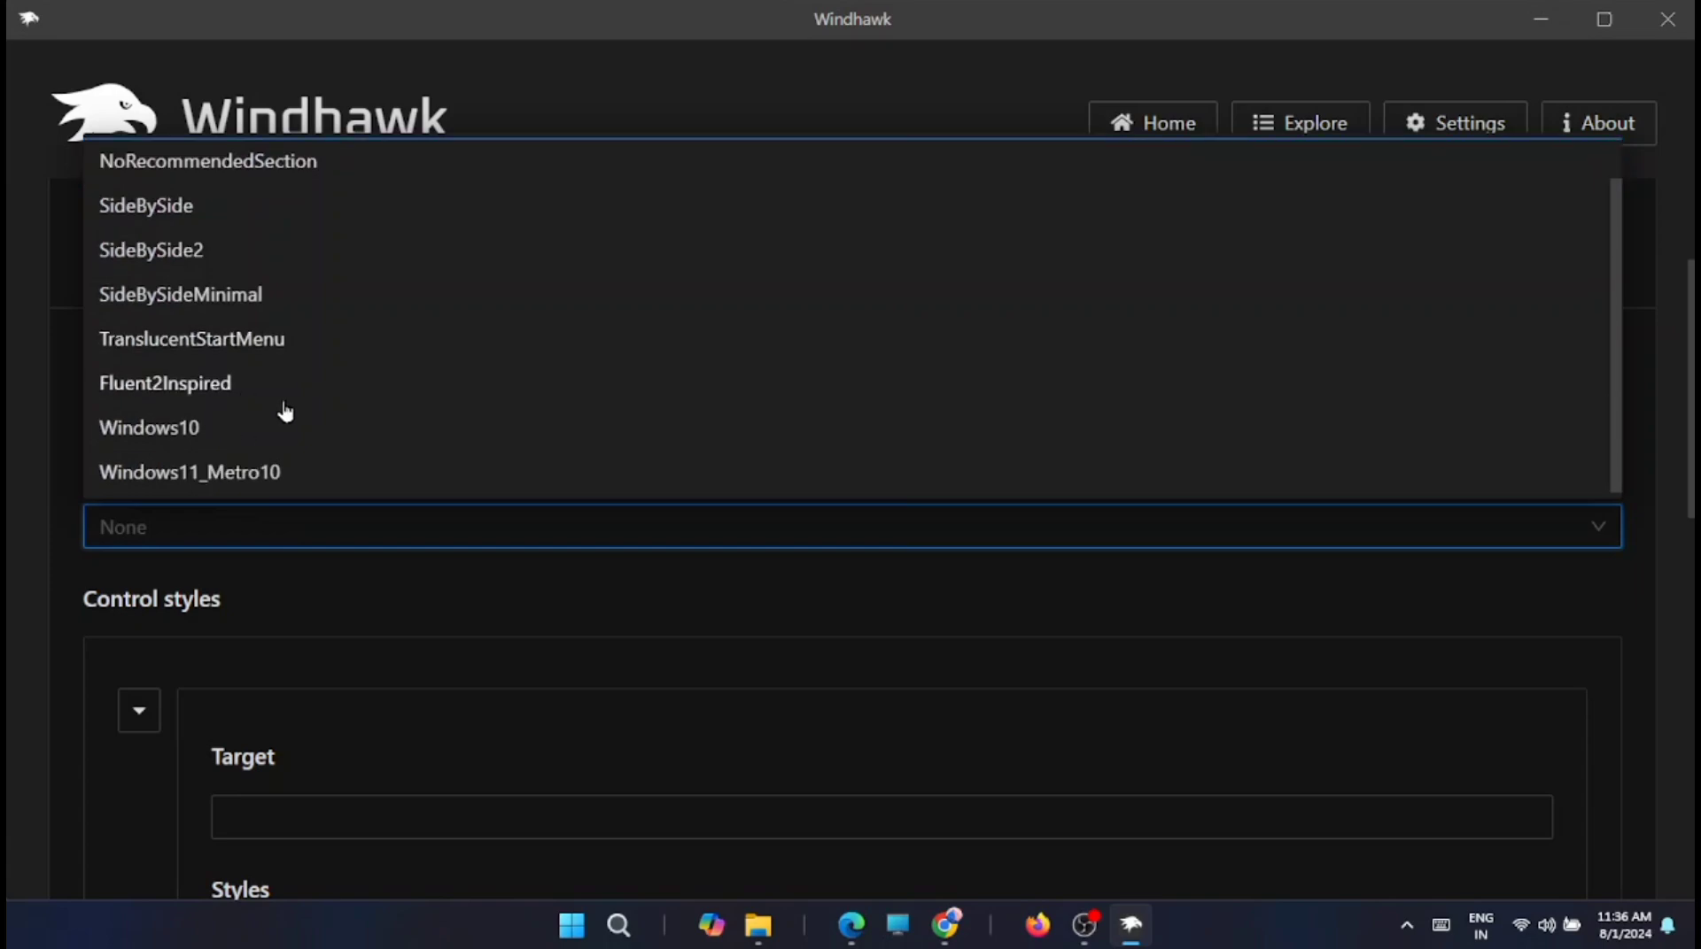
pyautogui.click(253, 390)
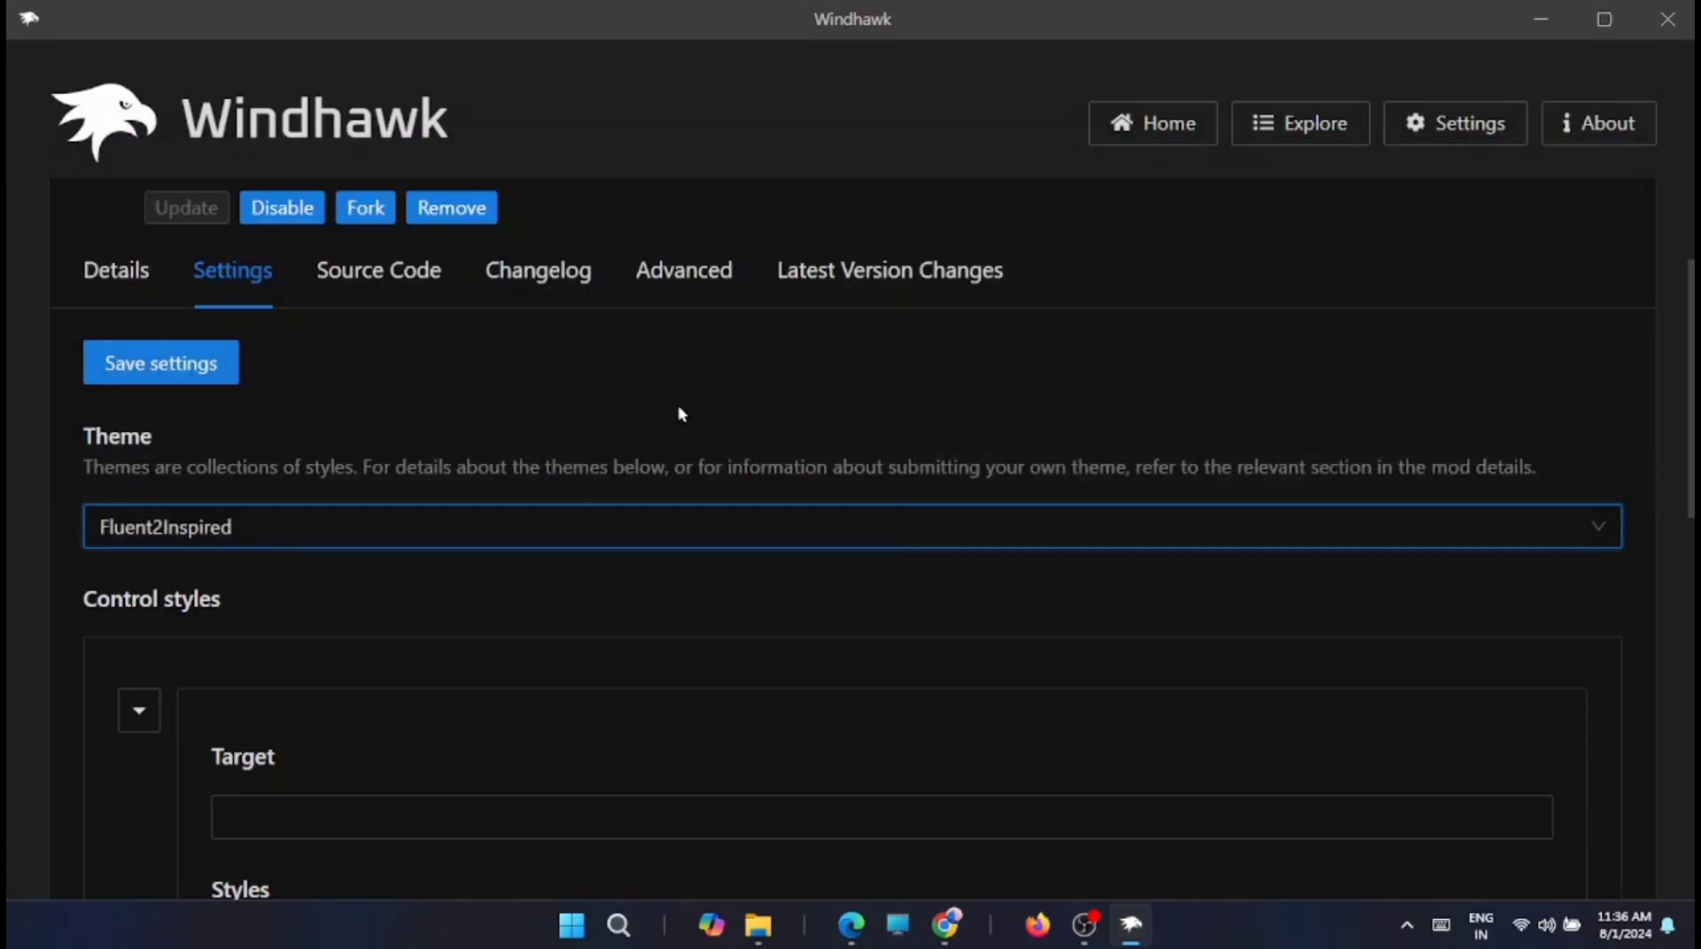
pyautogui.scroll(-3, 678, 407)
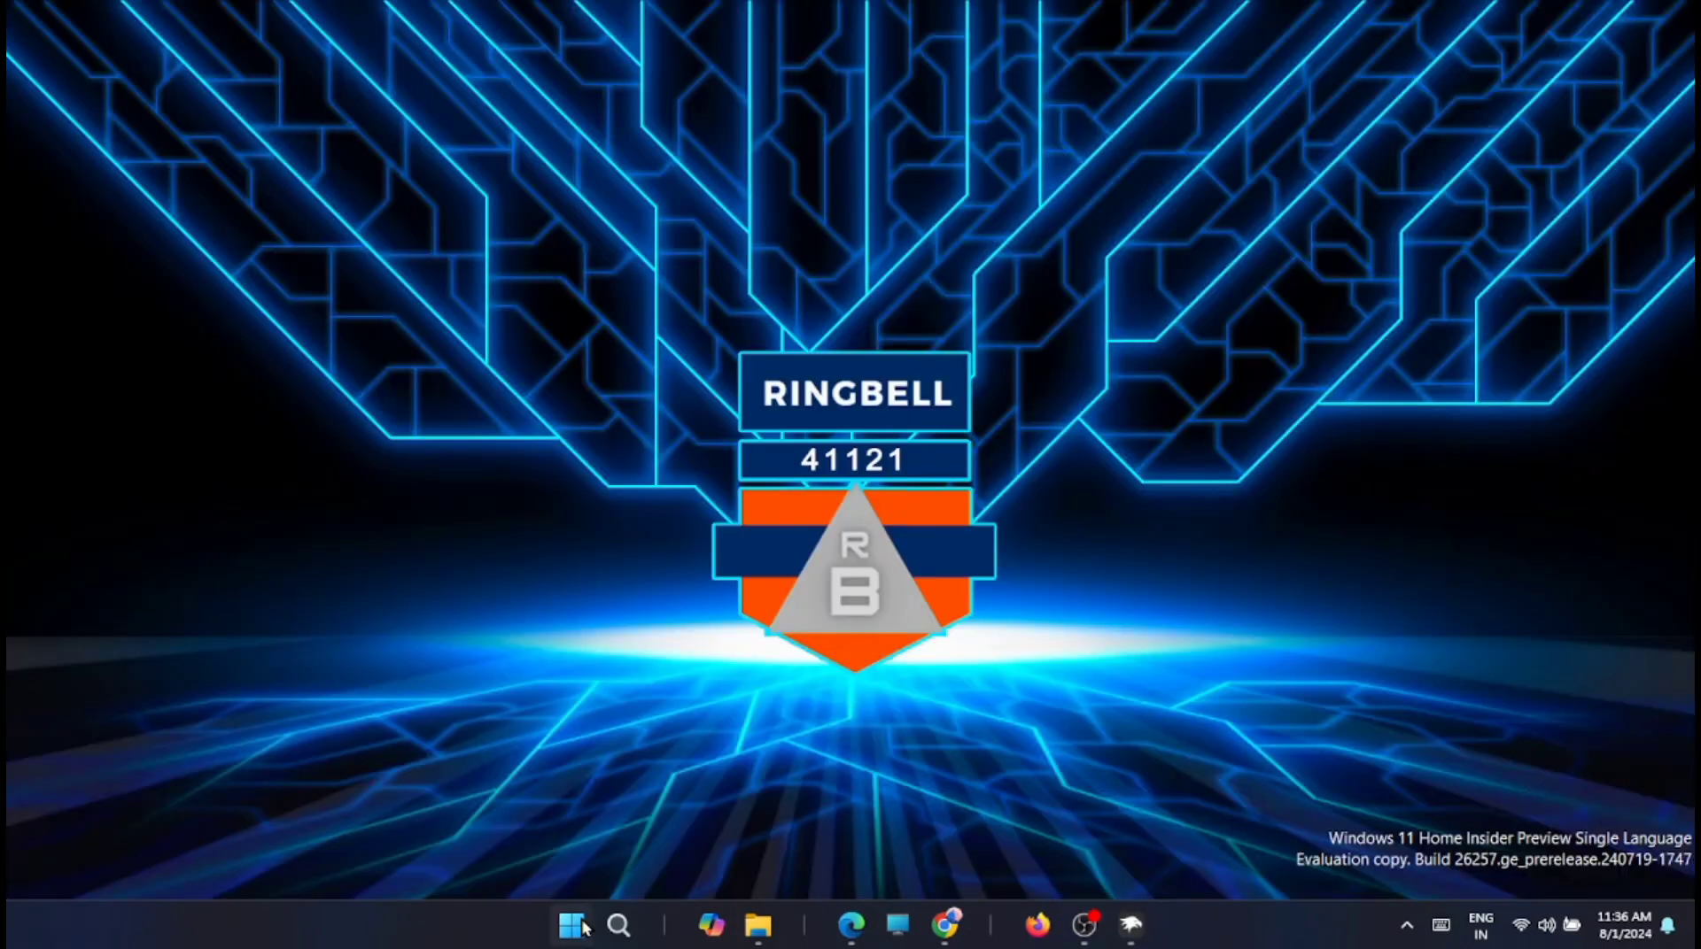
pyautogui.click(581, 927)
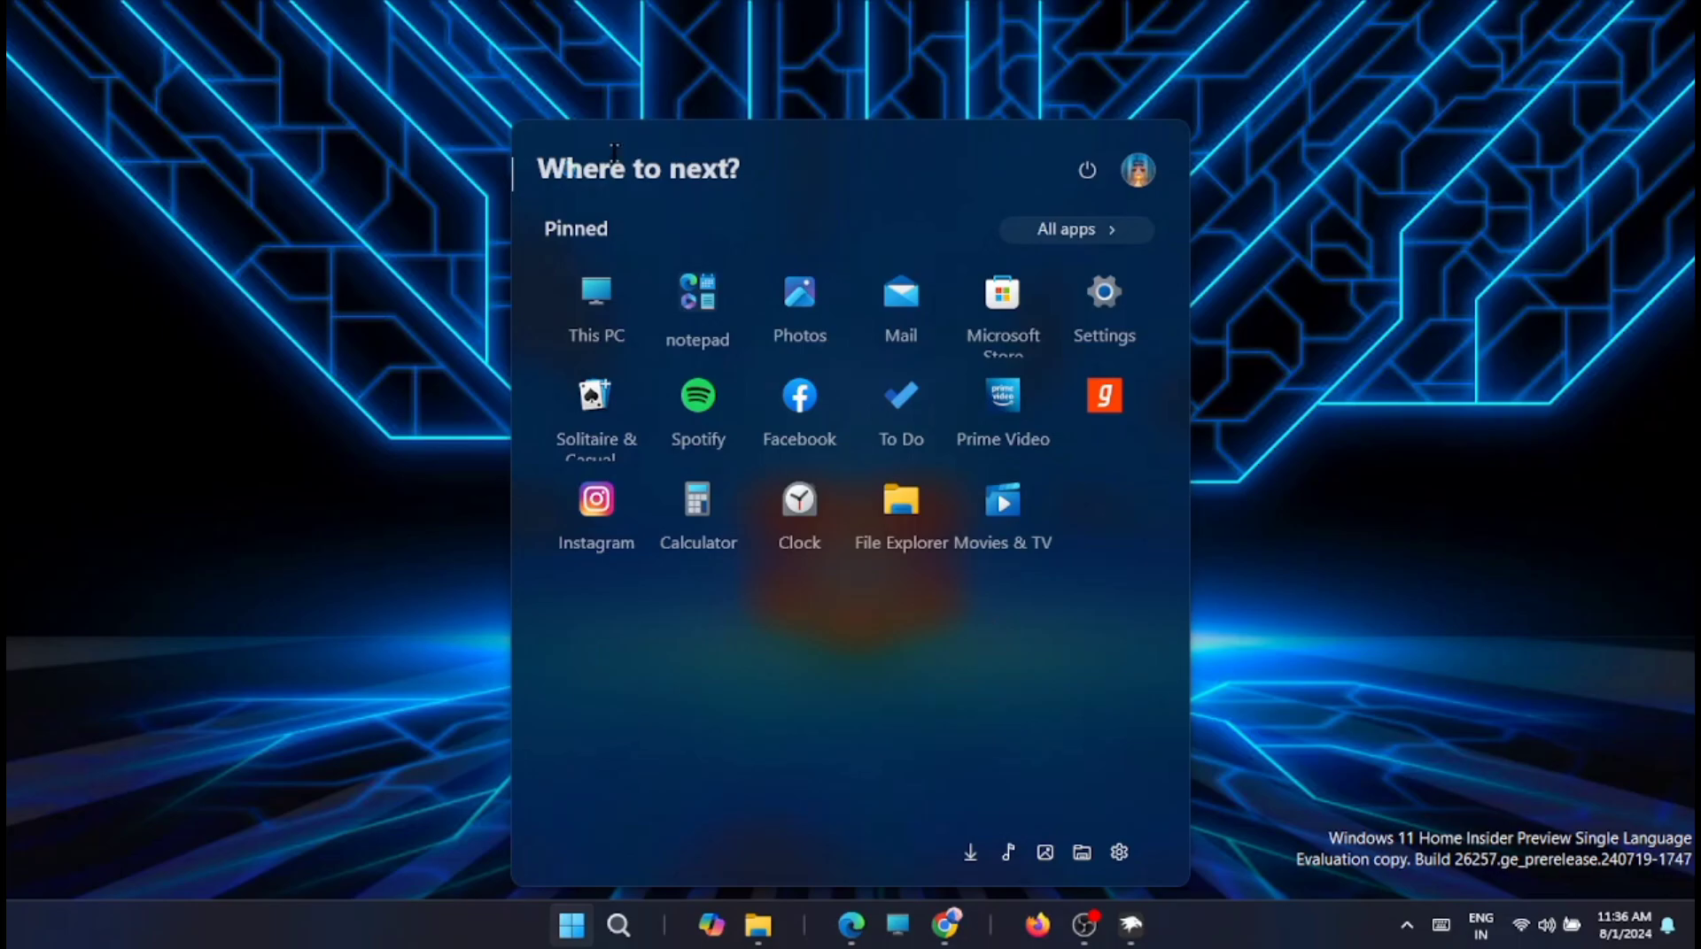
# Return to Windhawk, change the Start Menu Styler theme to Windows10, save the settings and check the Start menu.
pyautogui.click(1133, 934)
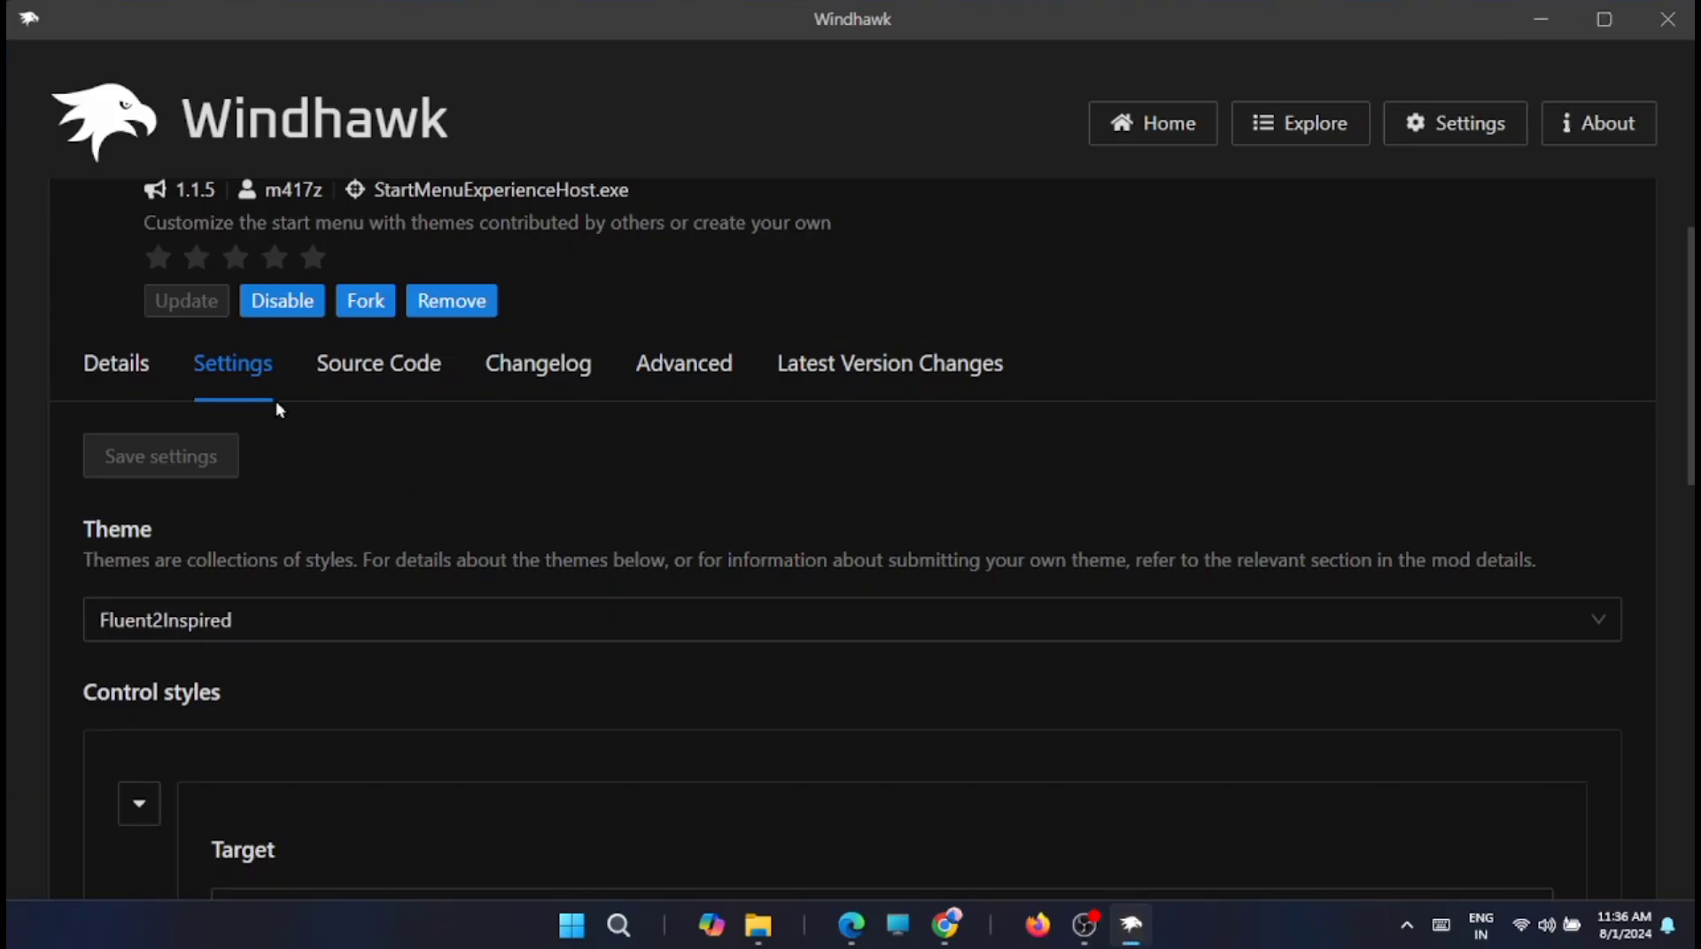
pyautogui.click(385, 623)
pyautogui.click(238, 519)
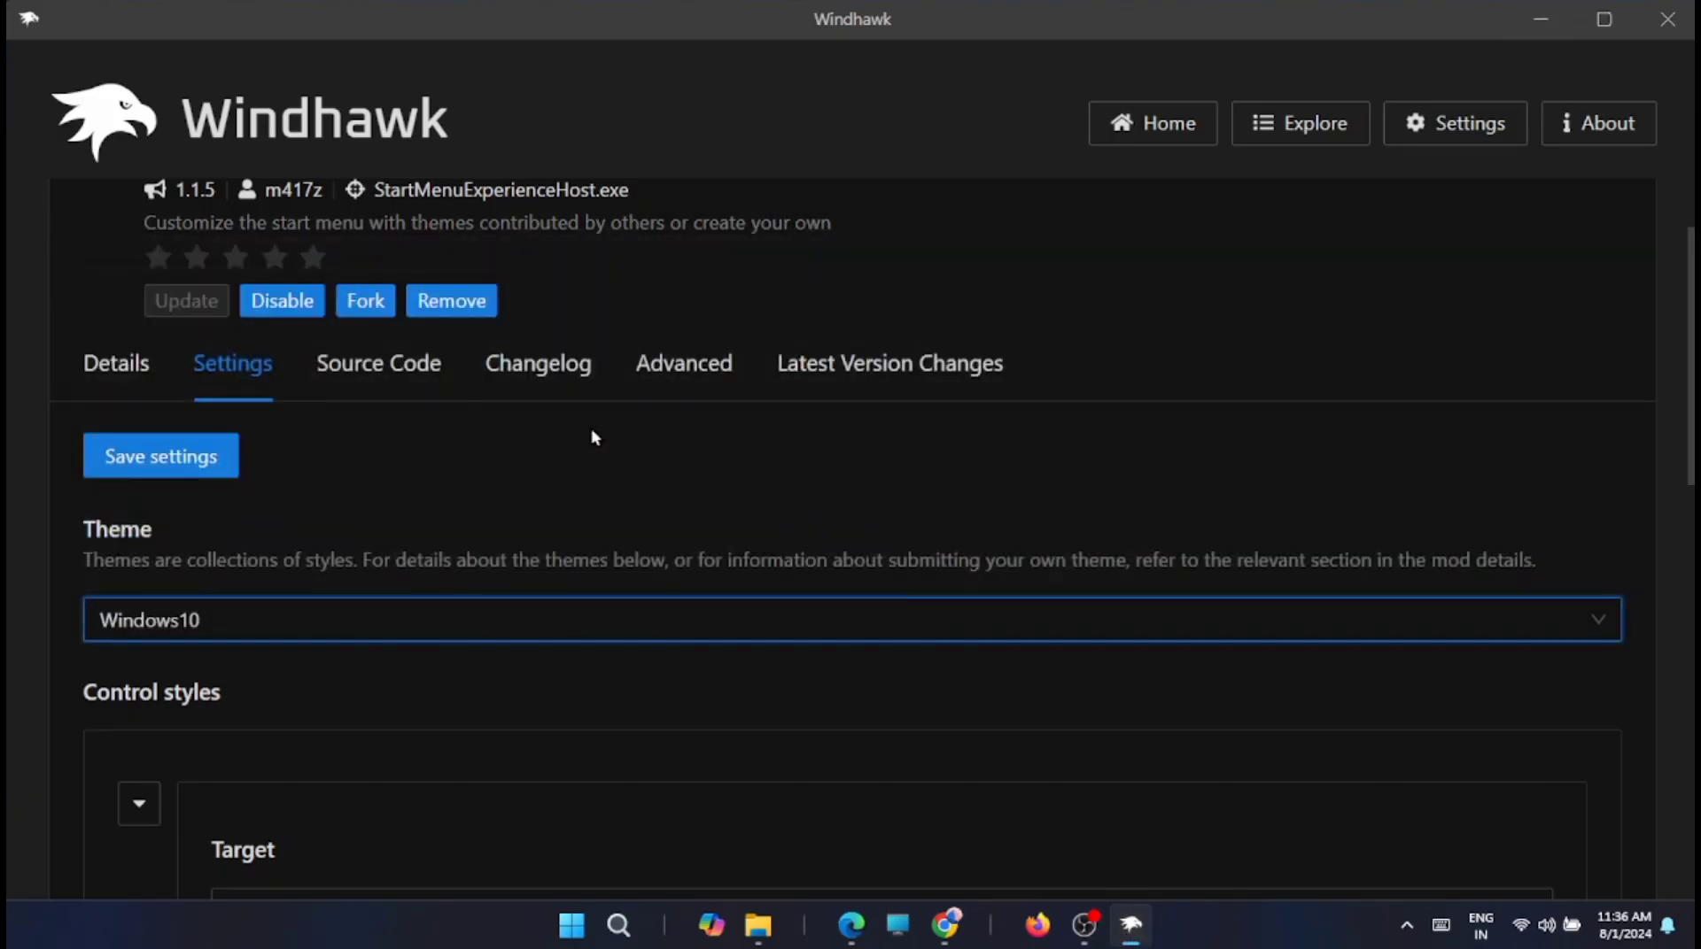
pyautogui.click(168, 452)
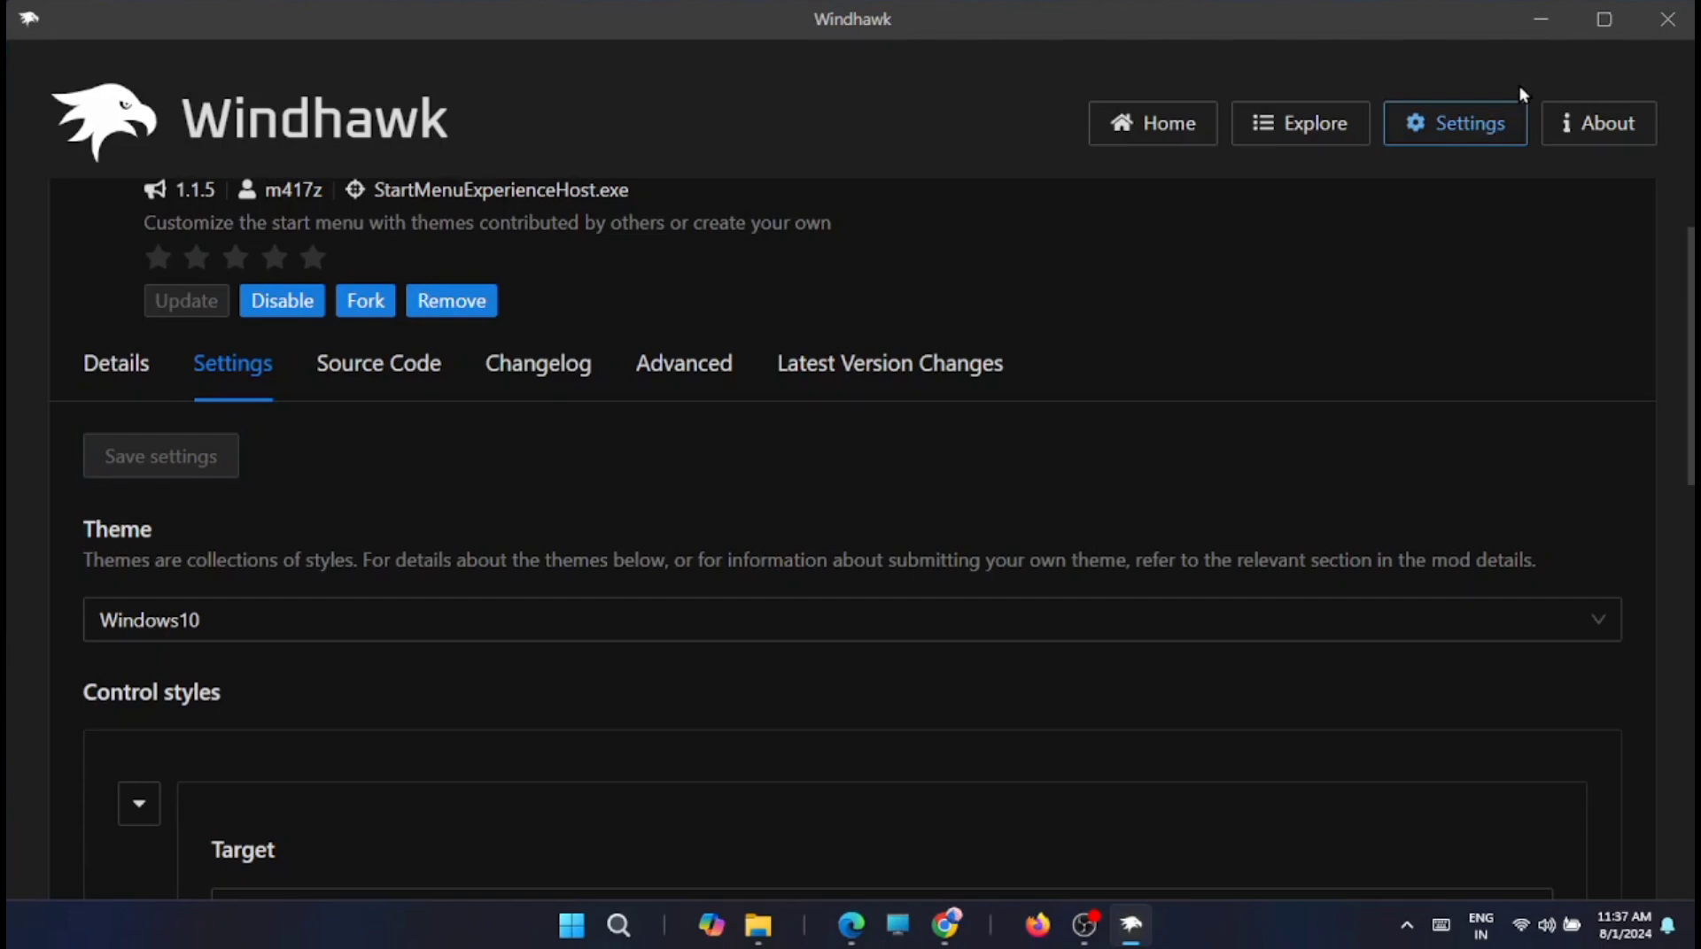
pyautogui.click(571, 926)
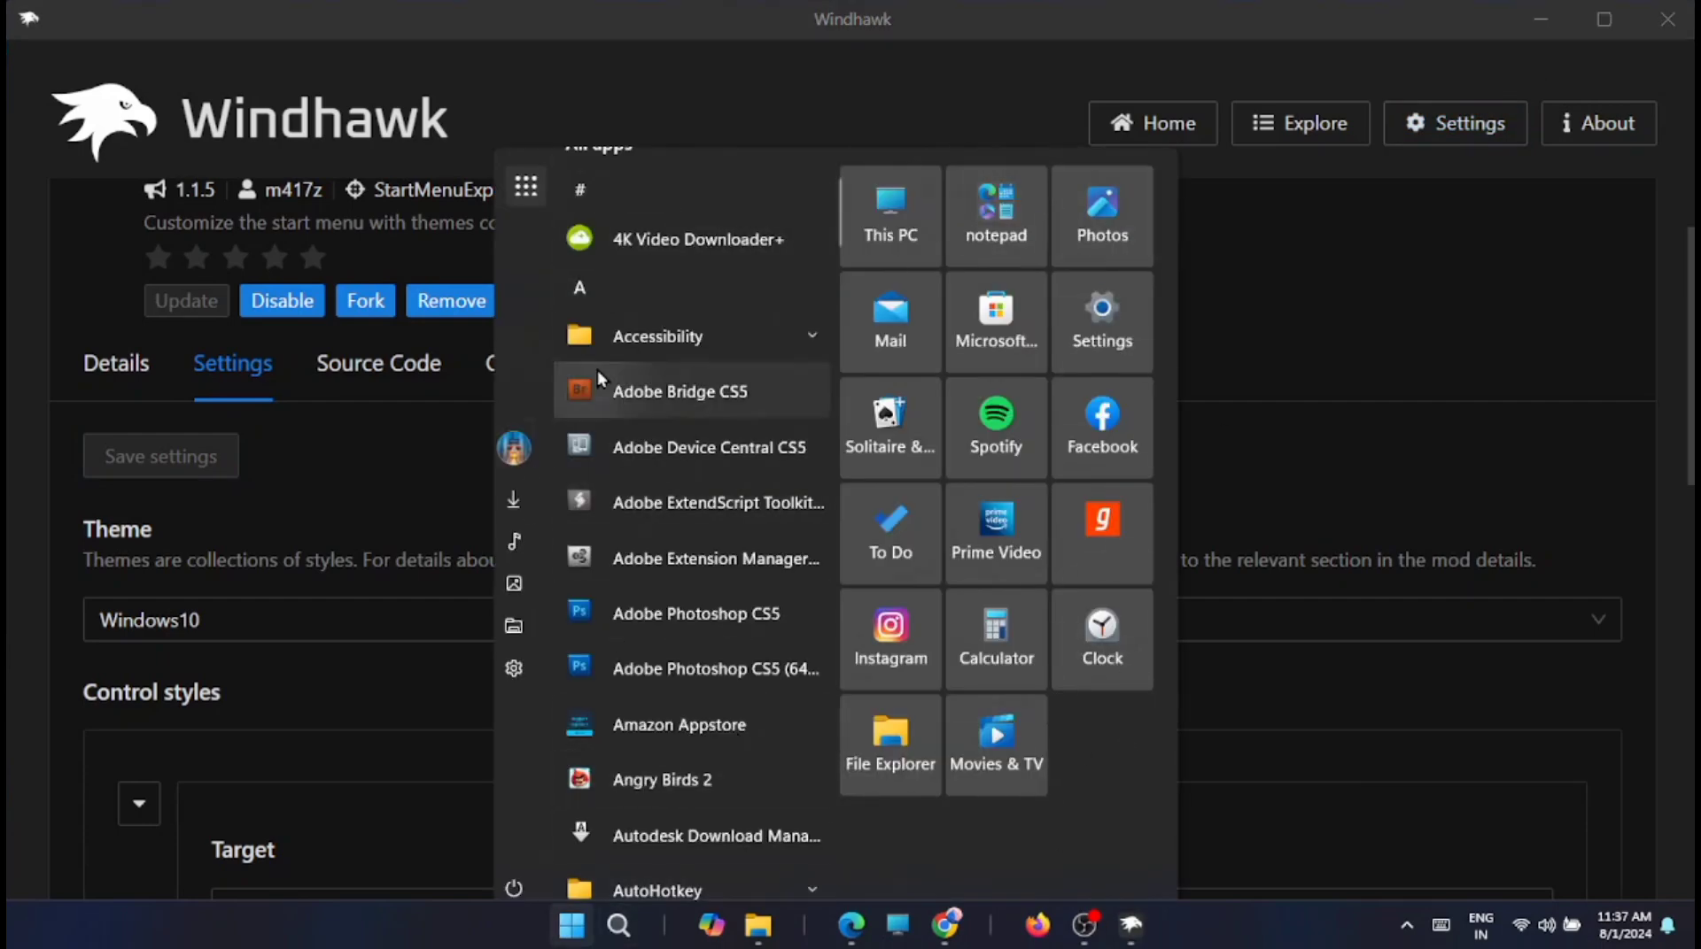
# Set the Start Menu Styler theme to Windows11_Metro10, save the settings and open the Start menu to check it.
pyautogui.click(293, 631)
pyautogui.click(224, 568)
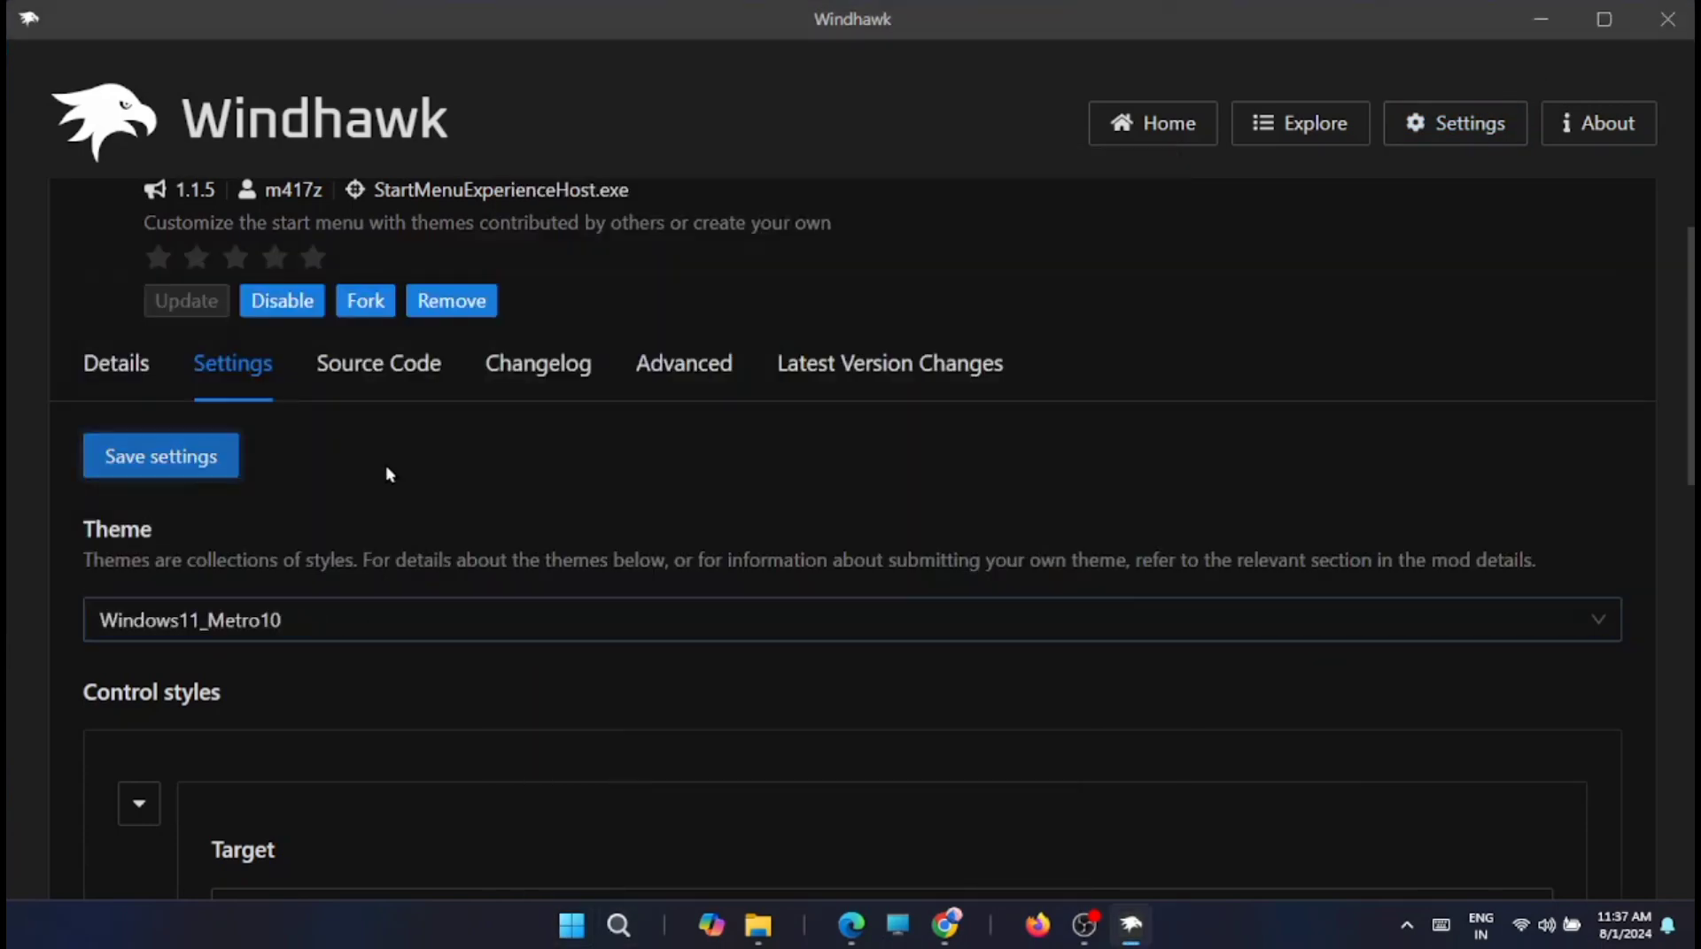
pyautogui.click(161, 456)
pyautogui.click(571, 925)
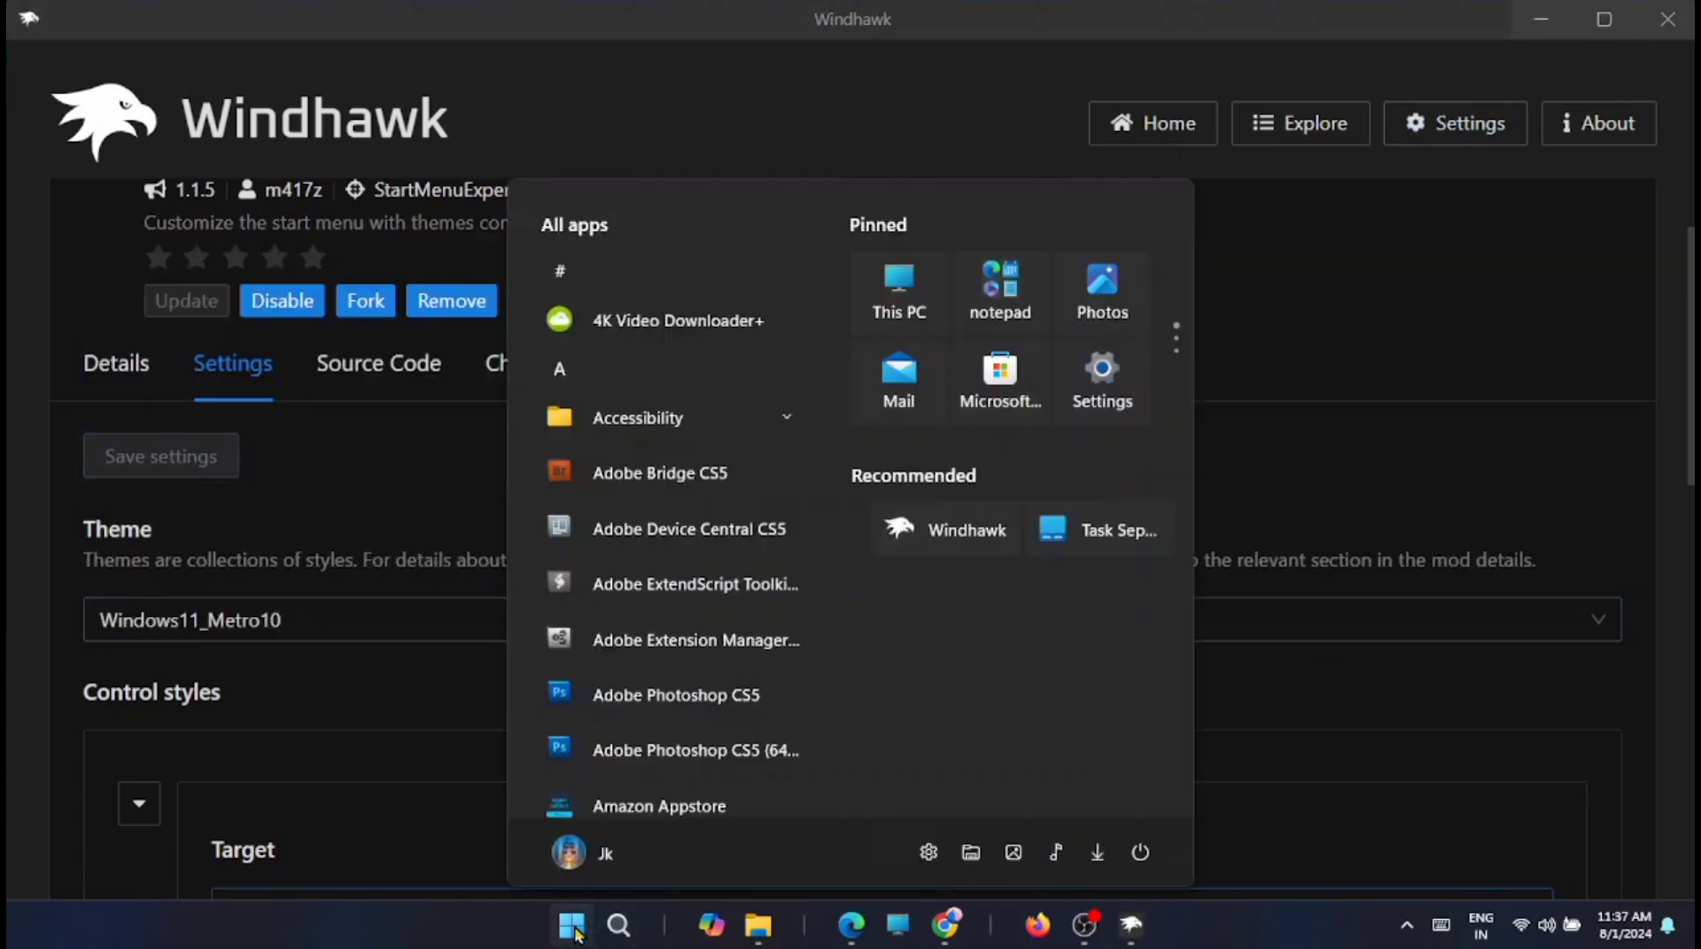
# Switch the Start Menu Styler theme to SideBySide, save the settings and check the resulting Start menu.
pyautogui.click(360, 624)
pyautogui.click(620, 342)
pyautogui.click(187, 471)
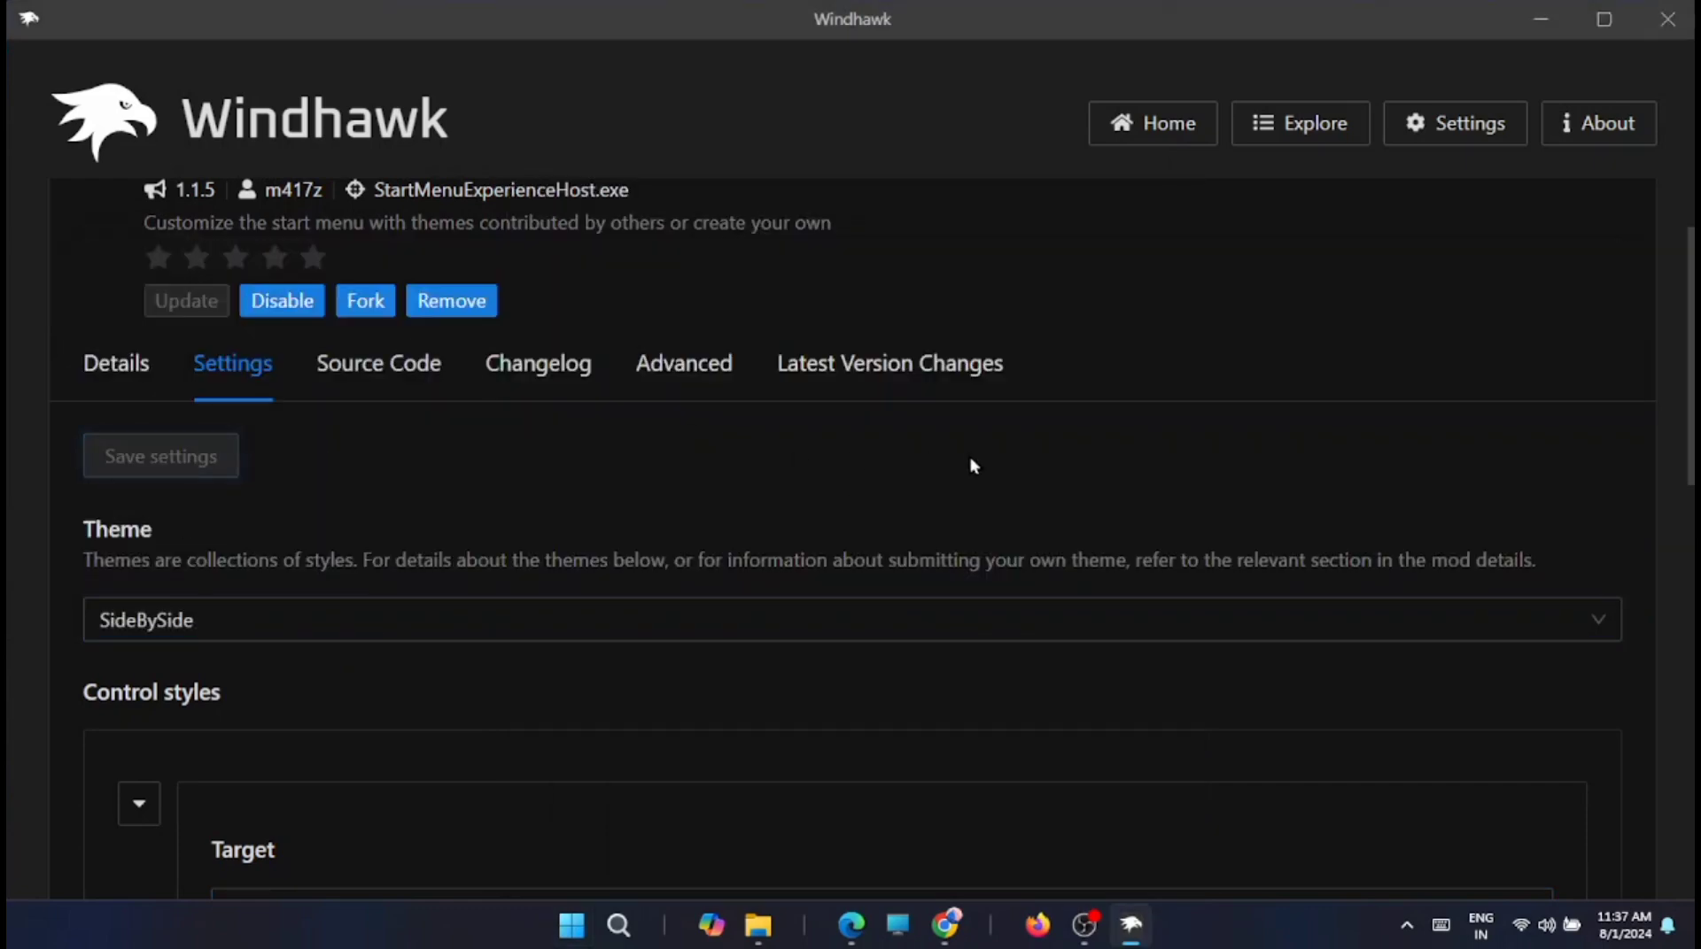
pyautogui.click(572, 927)
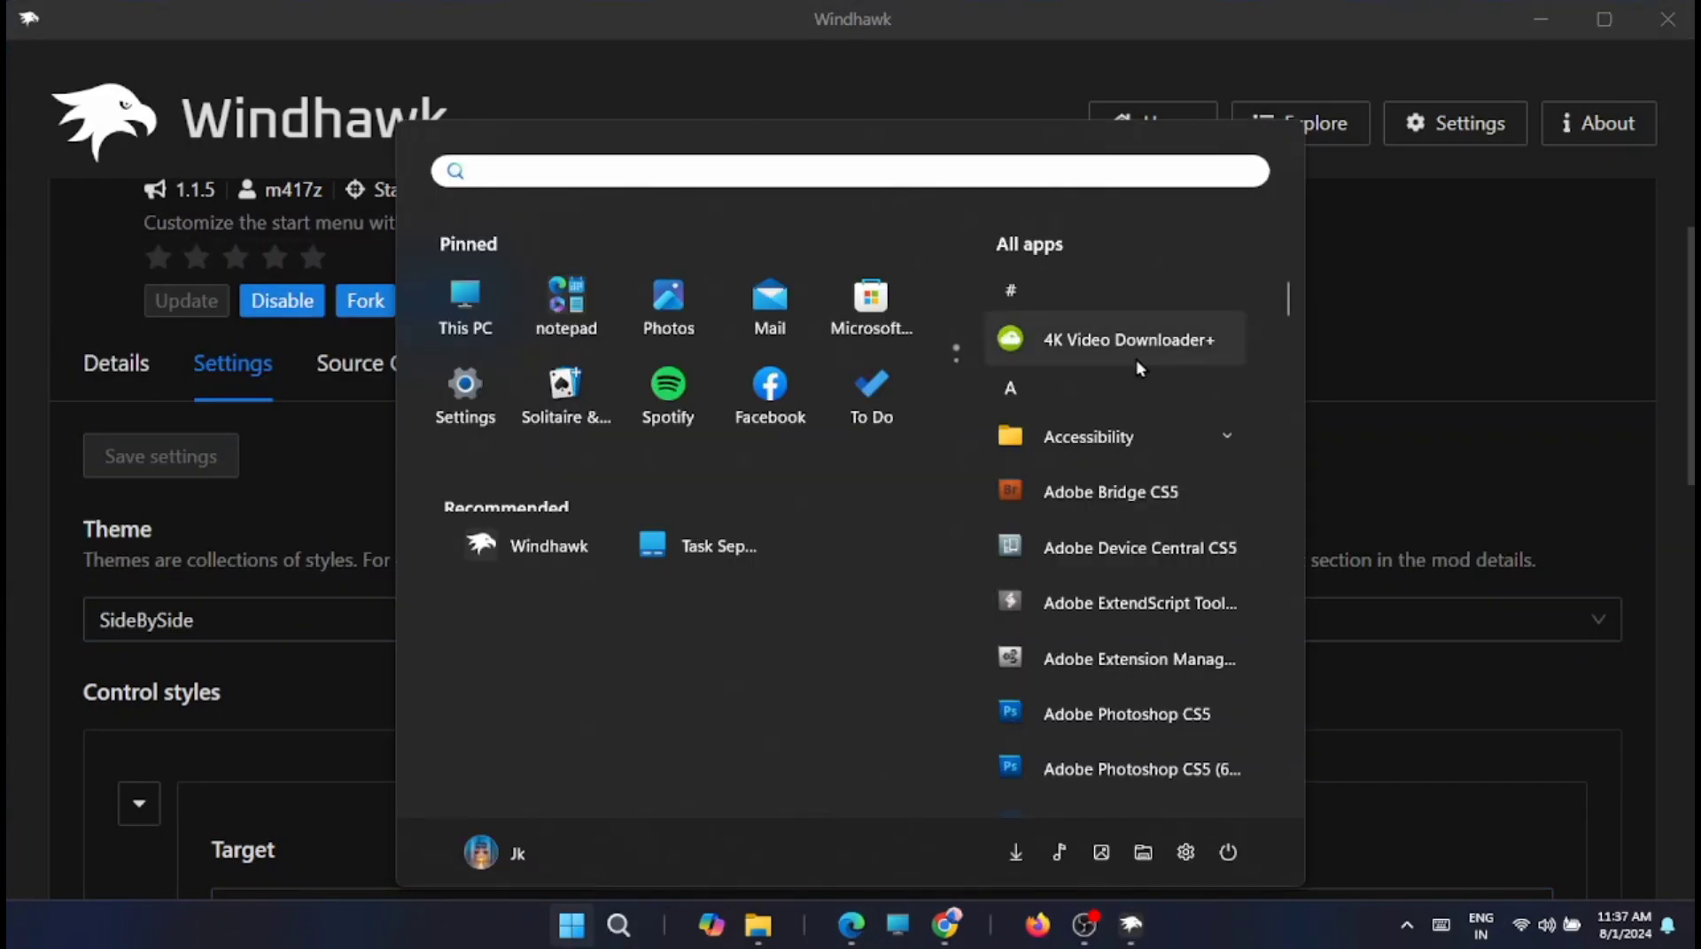
# Change the Start Menu Styler theme to TranslucentStartMenu, save the settings and view the Start menu.
pyautogui.click(257, 620)
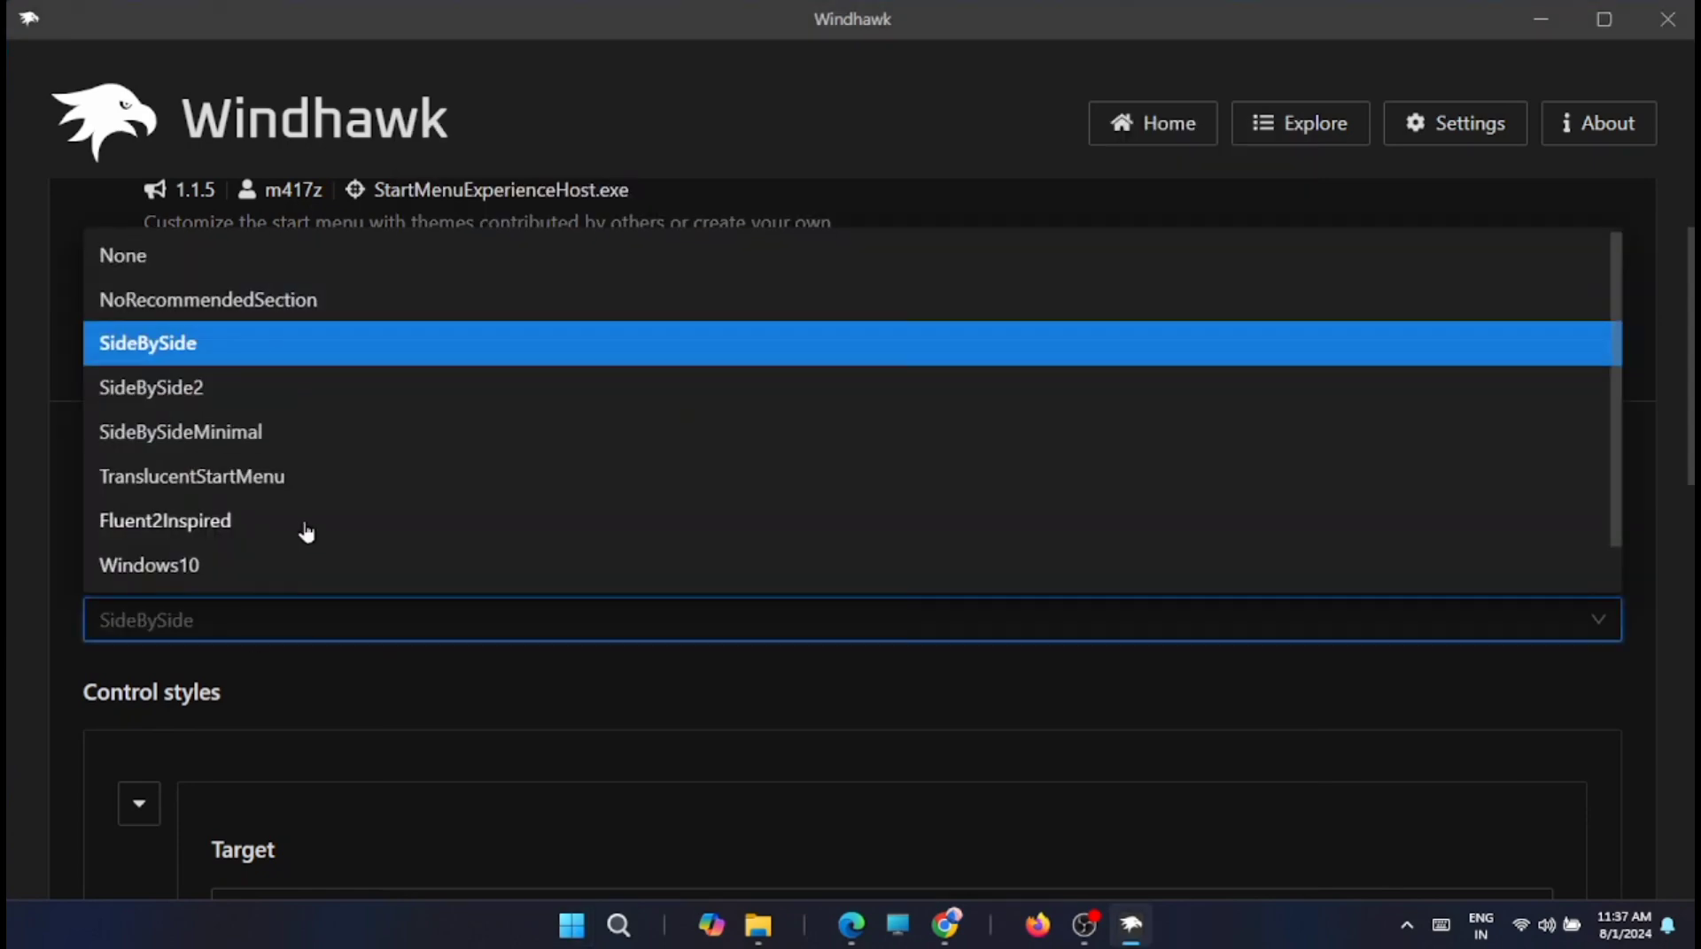
pyautogui.scroll(-1, 304, 448)
pyautogui.click(236, 438)
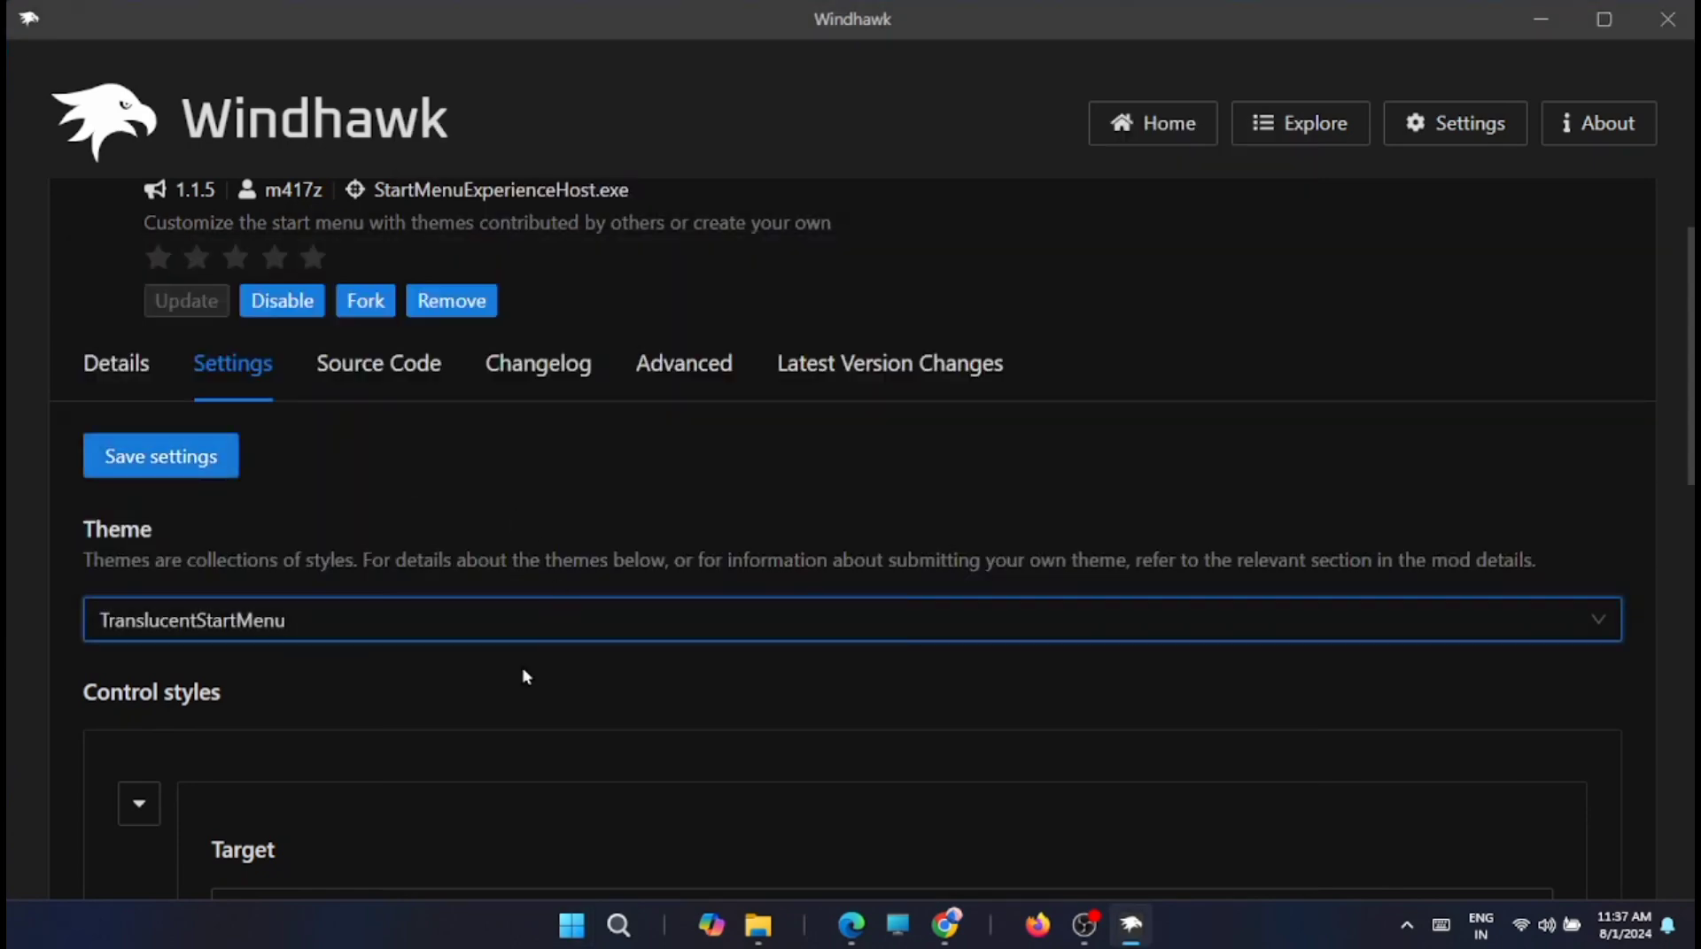
pyautogui.click(160, 456)
pyautogui.click(571, 926)
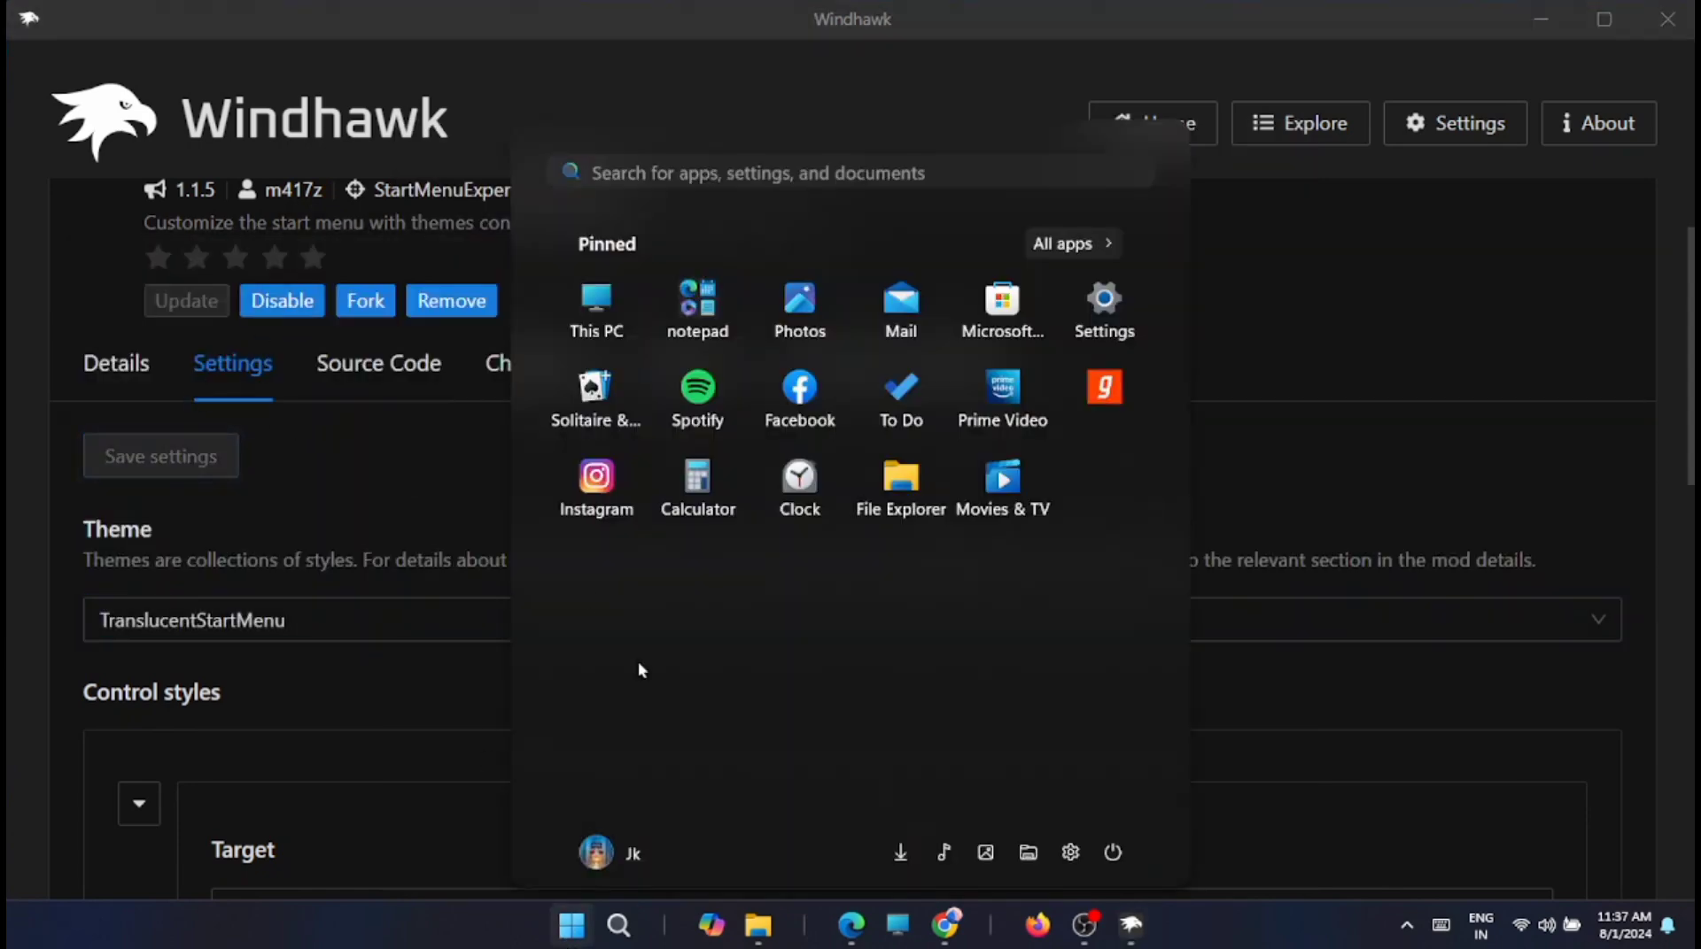
# Apply the Fluent2Inspired theme in the Start Menu Styler settings, minimize Windhawk and view the Start menu over the desktop.
pyautogui.click(257, 427)
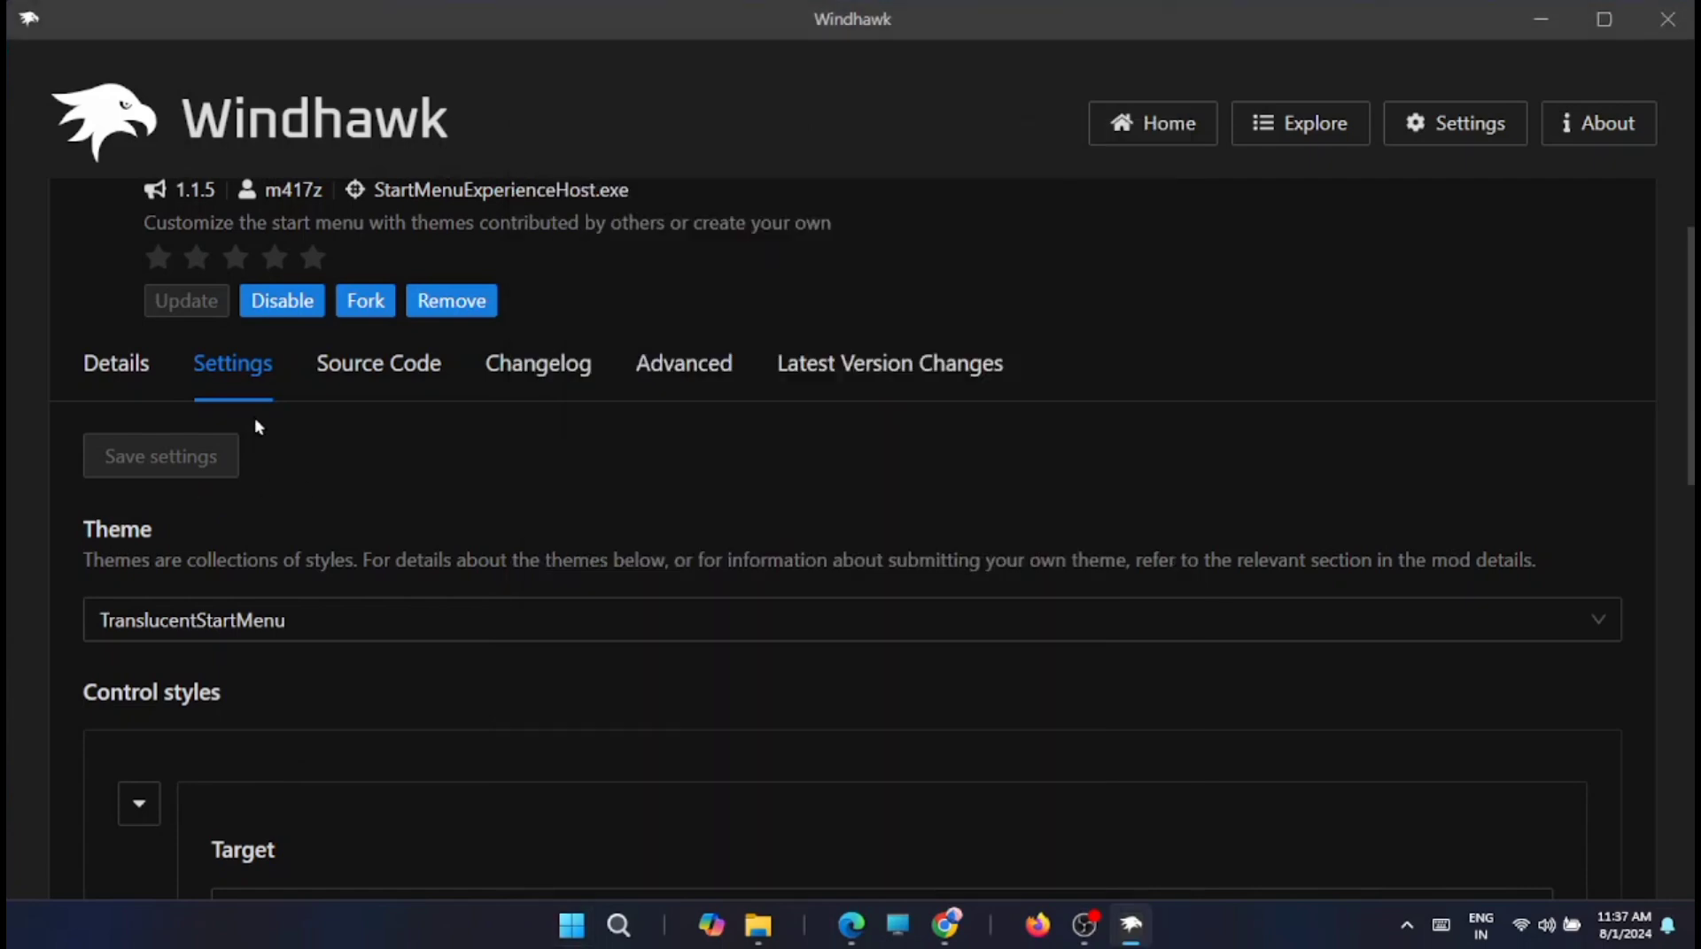
pyautogui.click(240, 623)
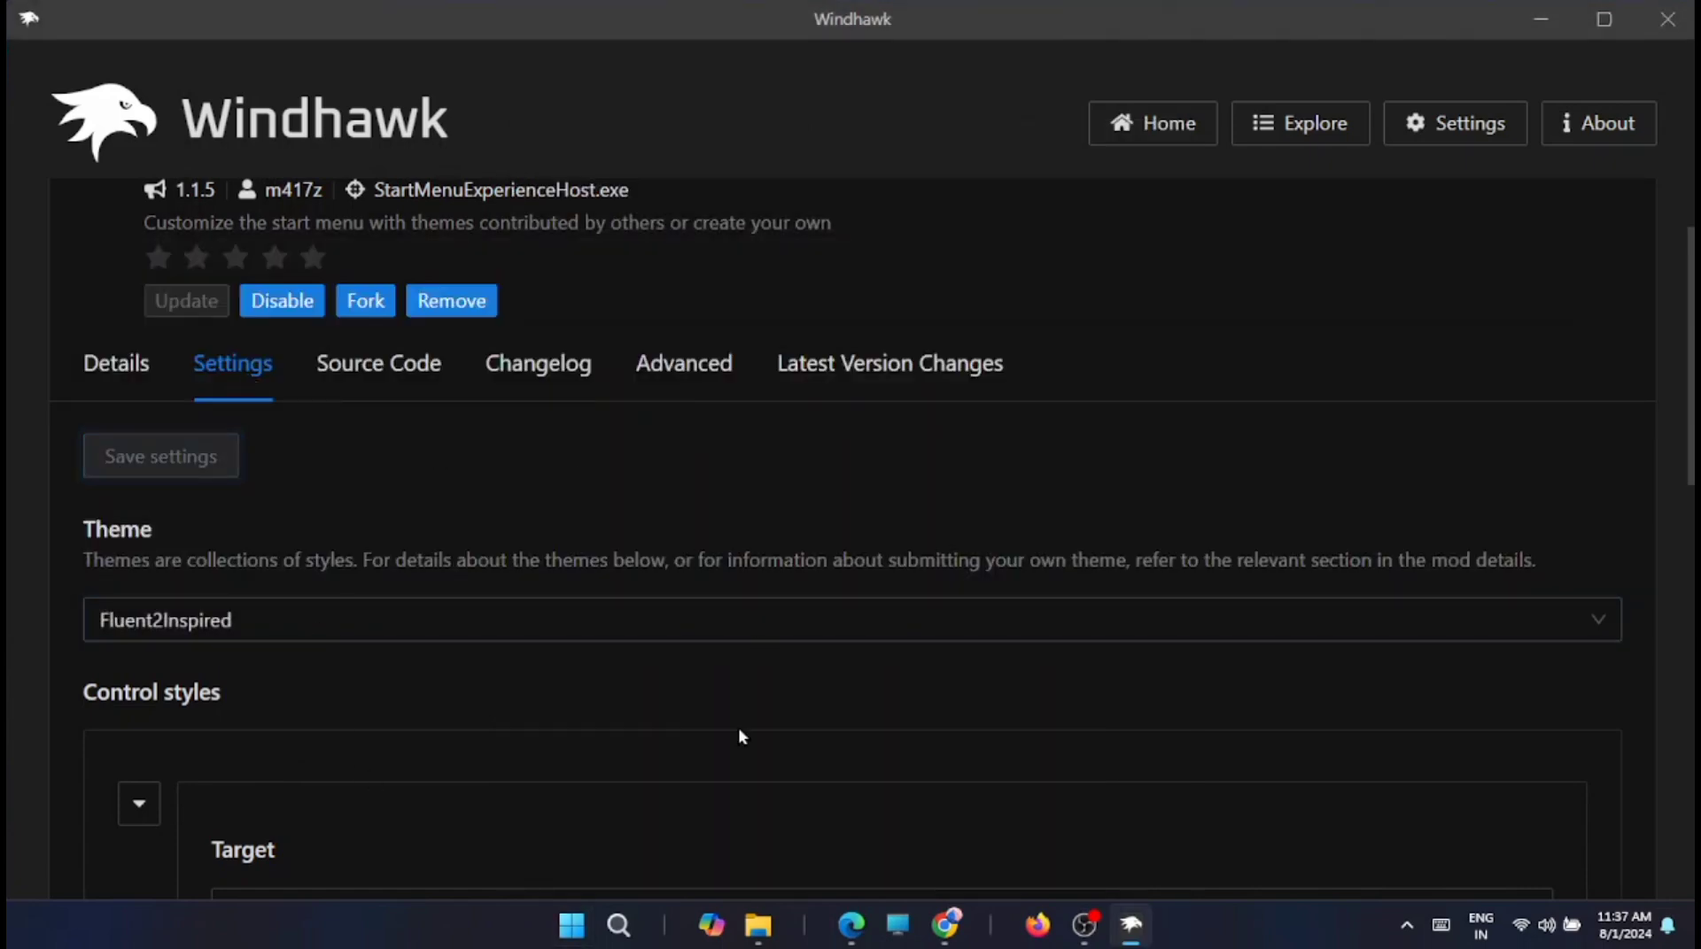
pyautogui.press('super')
pyautogui.click(1540, 18)
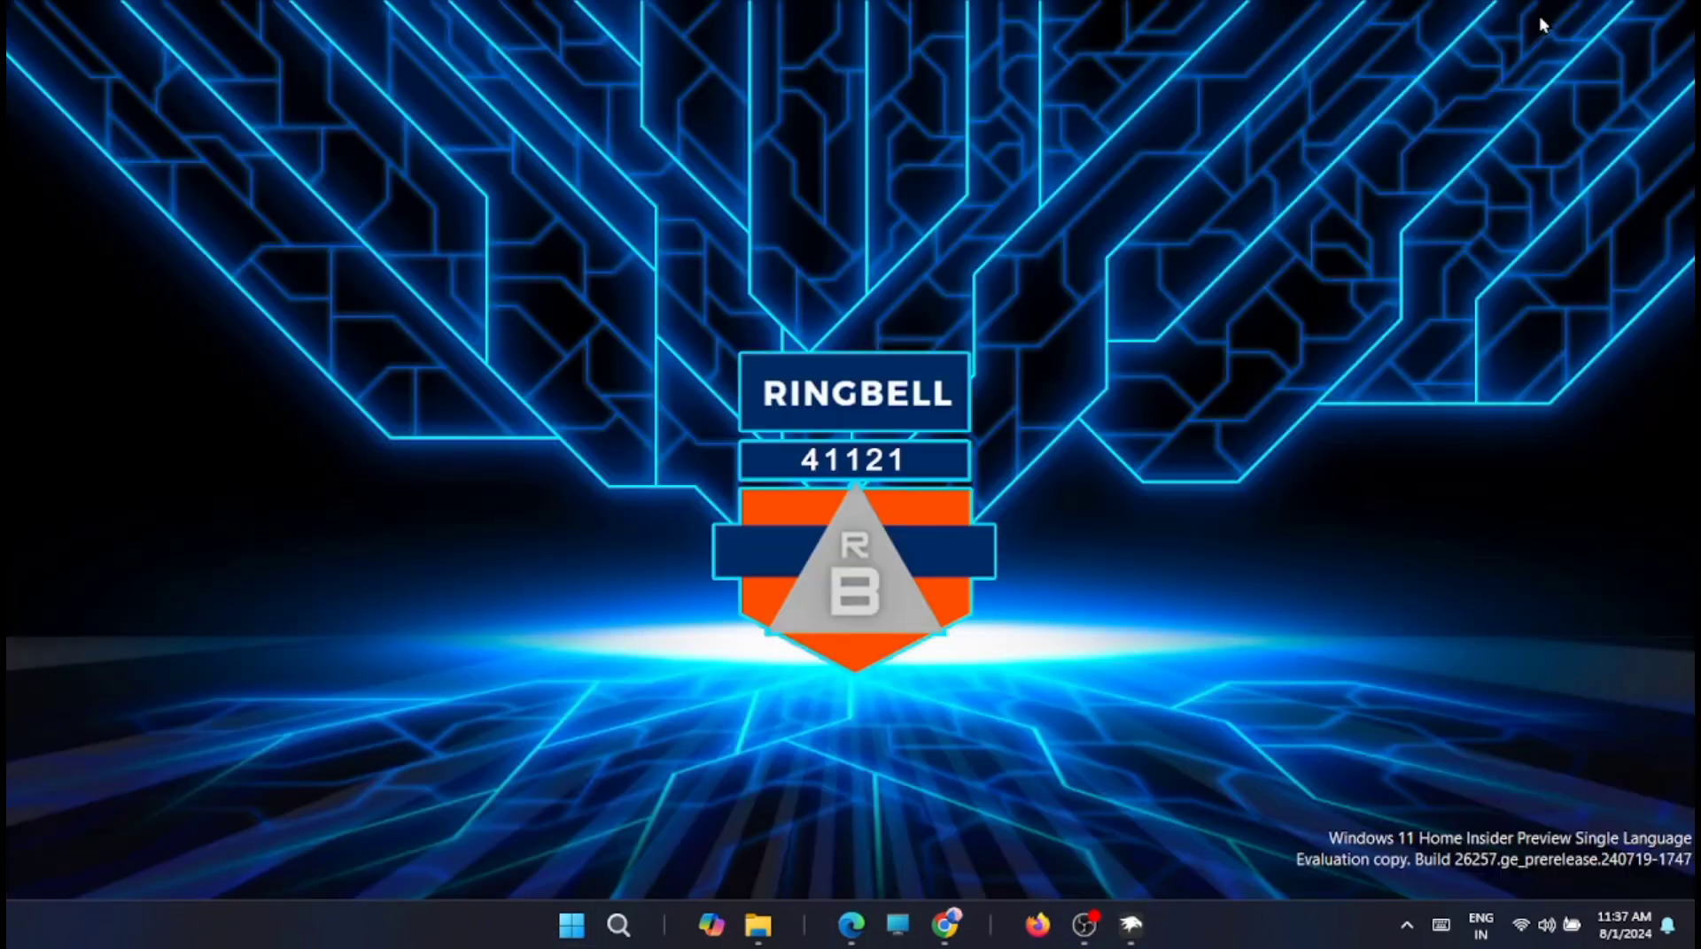
pyautogui.press('super')
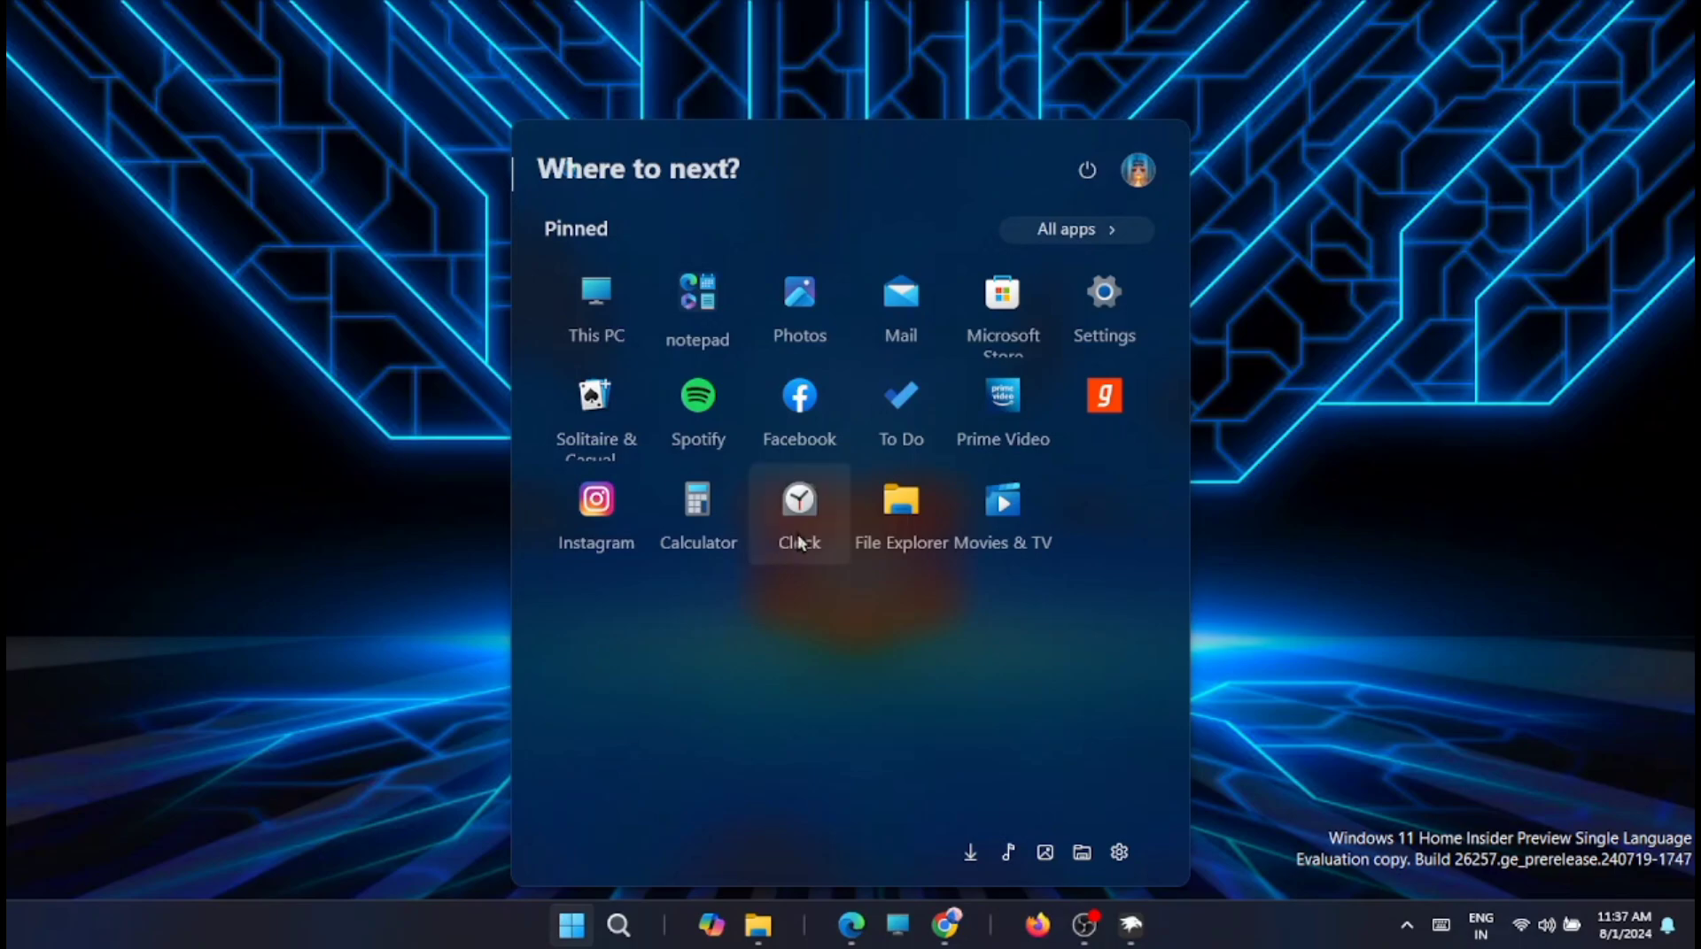
# Return to Windhawk, open the details of the Windows 11 Taskbar Styler mod and review its theme previews.
pyautogui.click(1347, 363)
pyautogui.click(1131, 926)
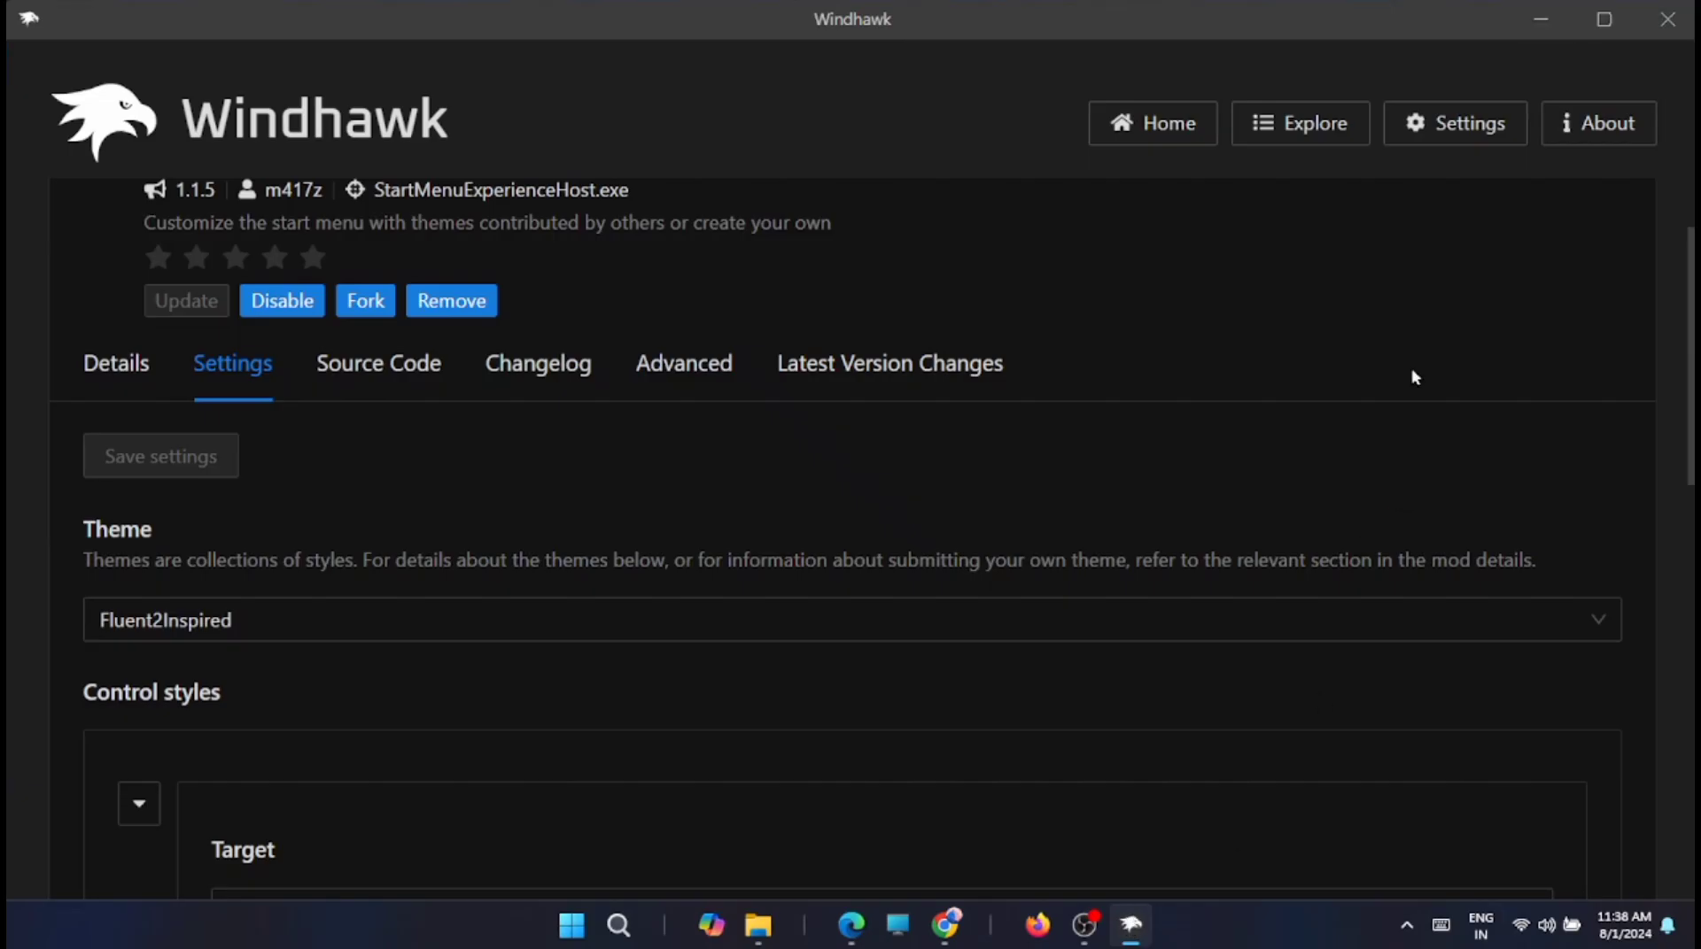
pyautogui.click(1300, 123)
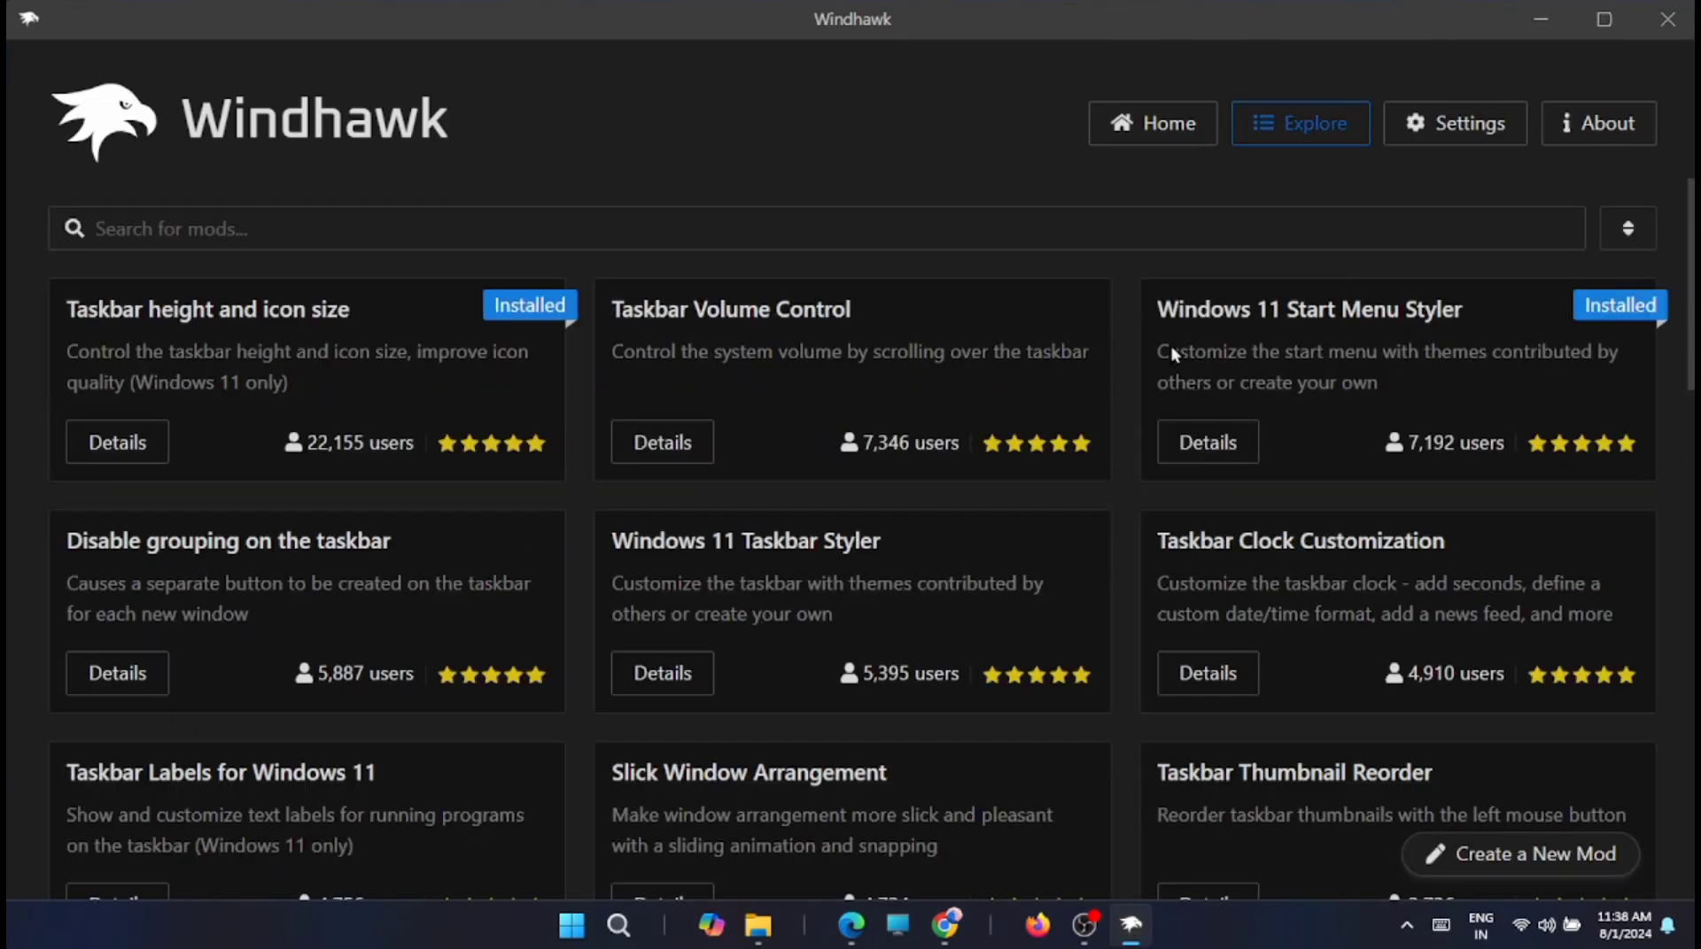
pyautogui.click(662, 674)
pyautogui.scroll(-8, 868, 432)
pyautogui.scroll(-5, 866, 432)
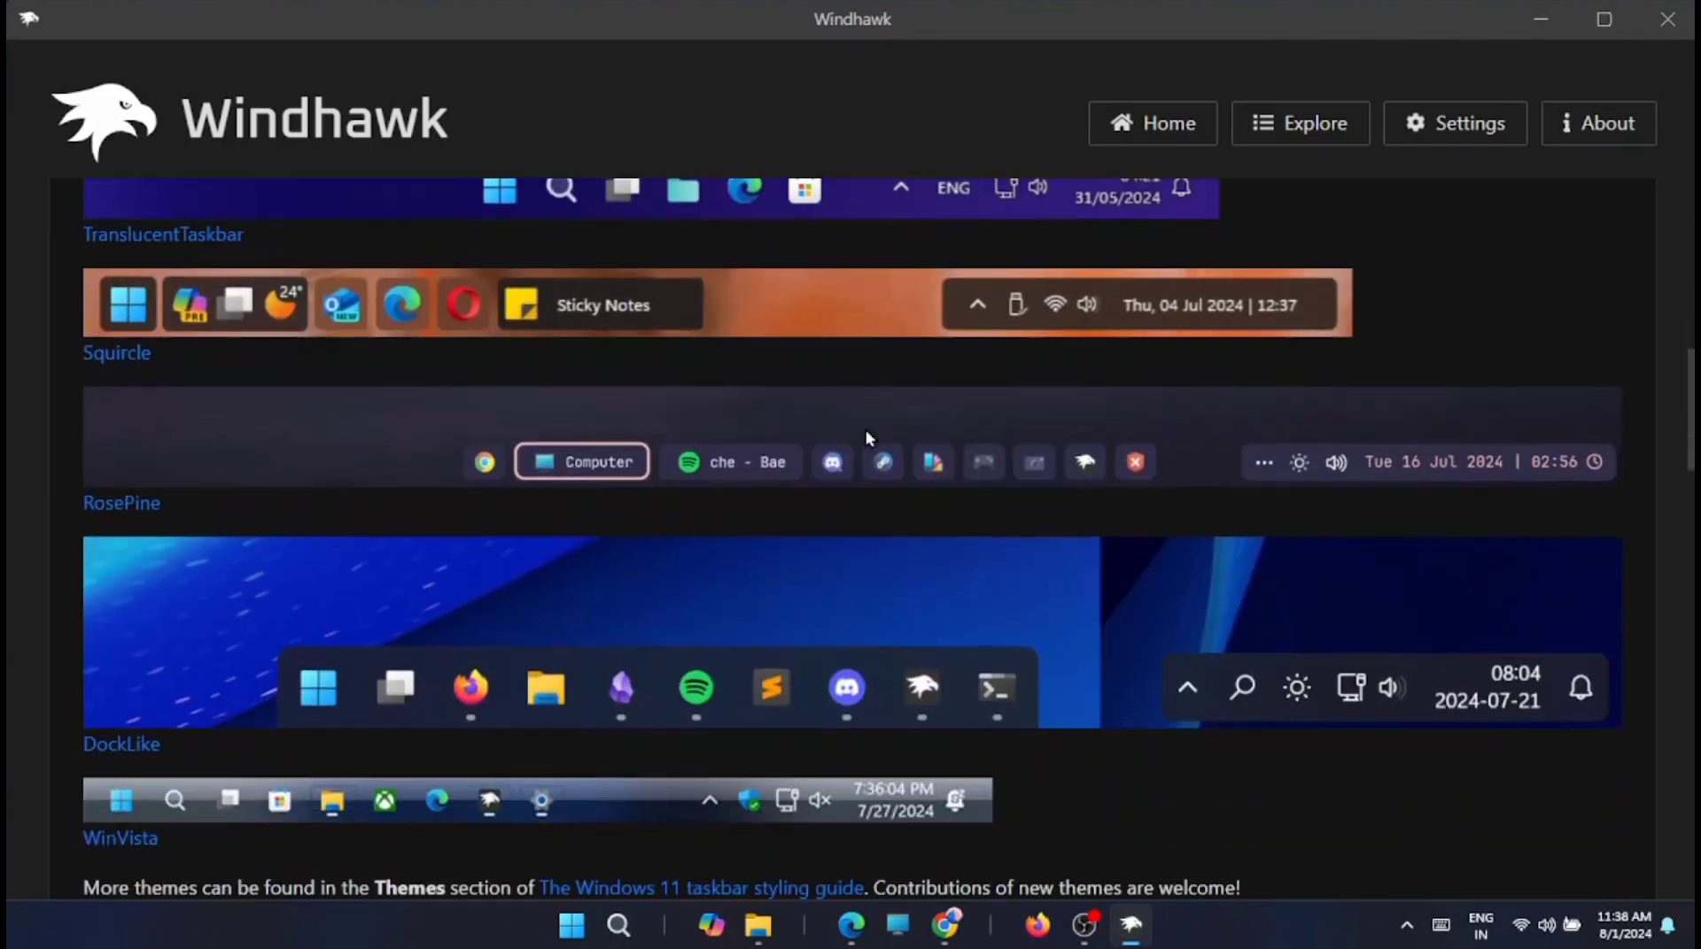
pyautogui.scroll(-2, 1271, 540)
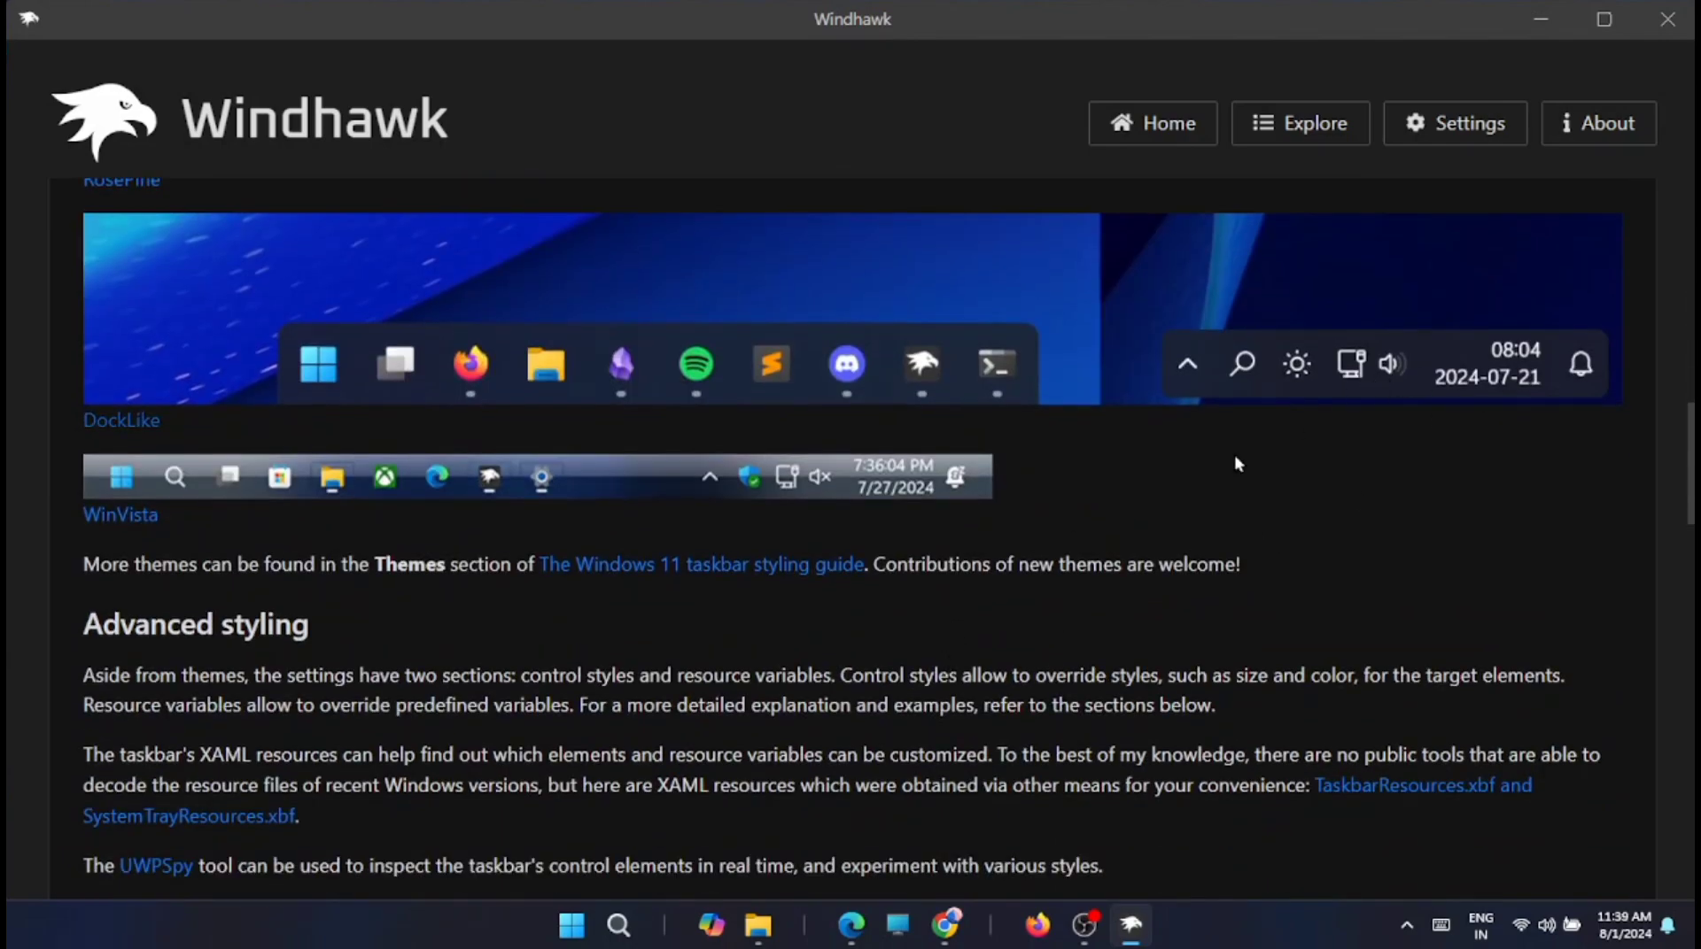
pyautogui.scroll(15, 1017, 522)
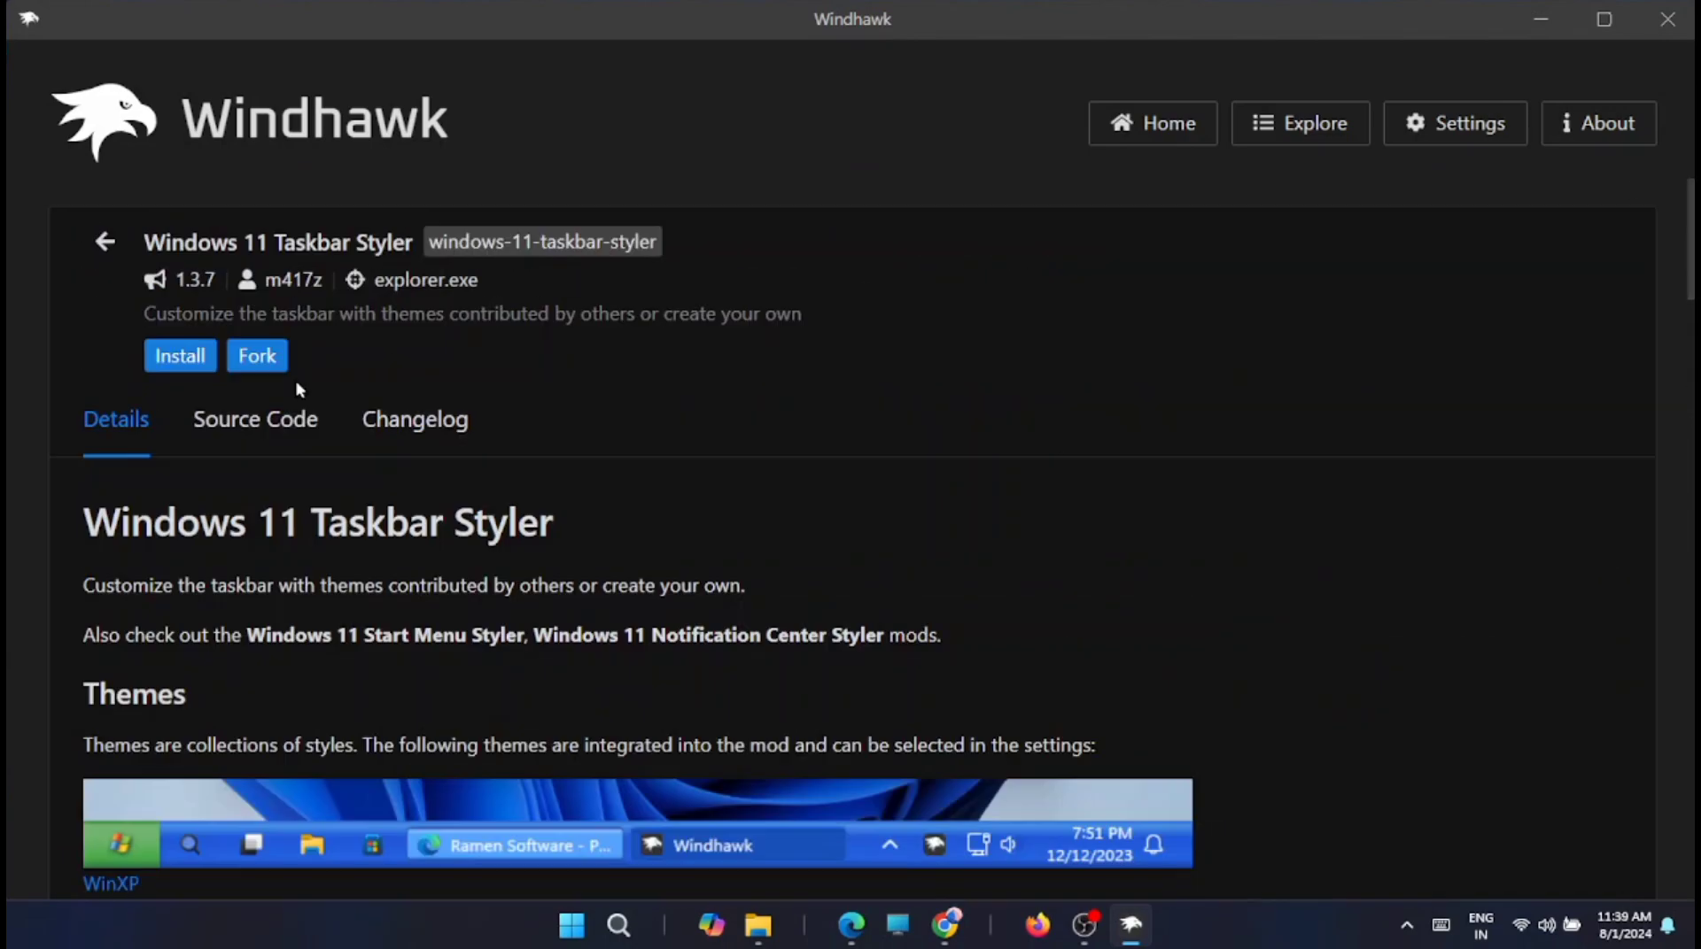
# Install the Windows 11 Taskbar Styler mod, set its theme to Bubbles and save the settings.
pyautogui.click(180, 355)
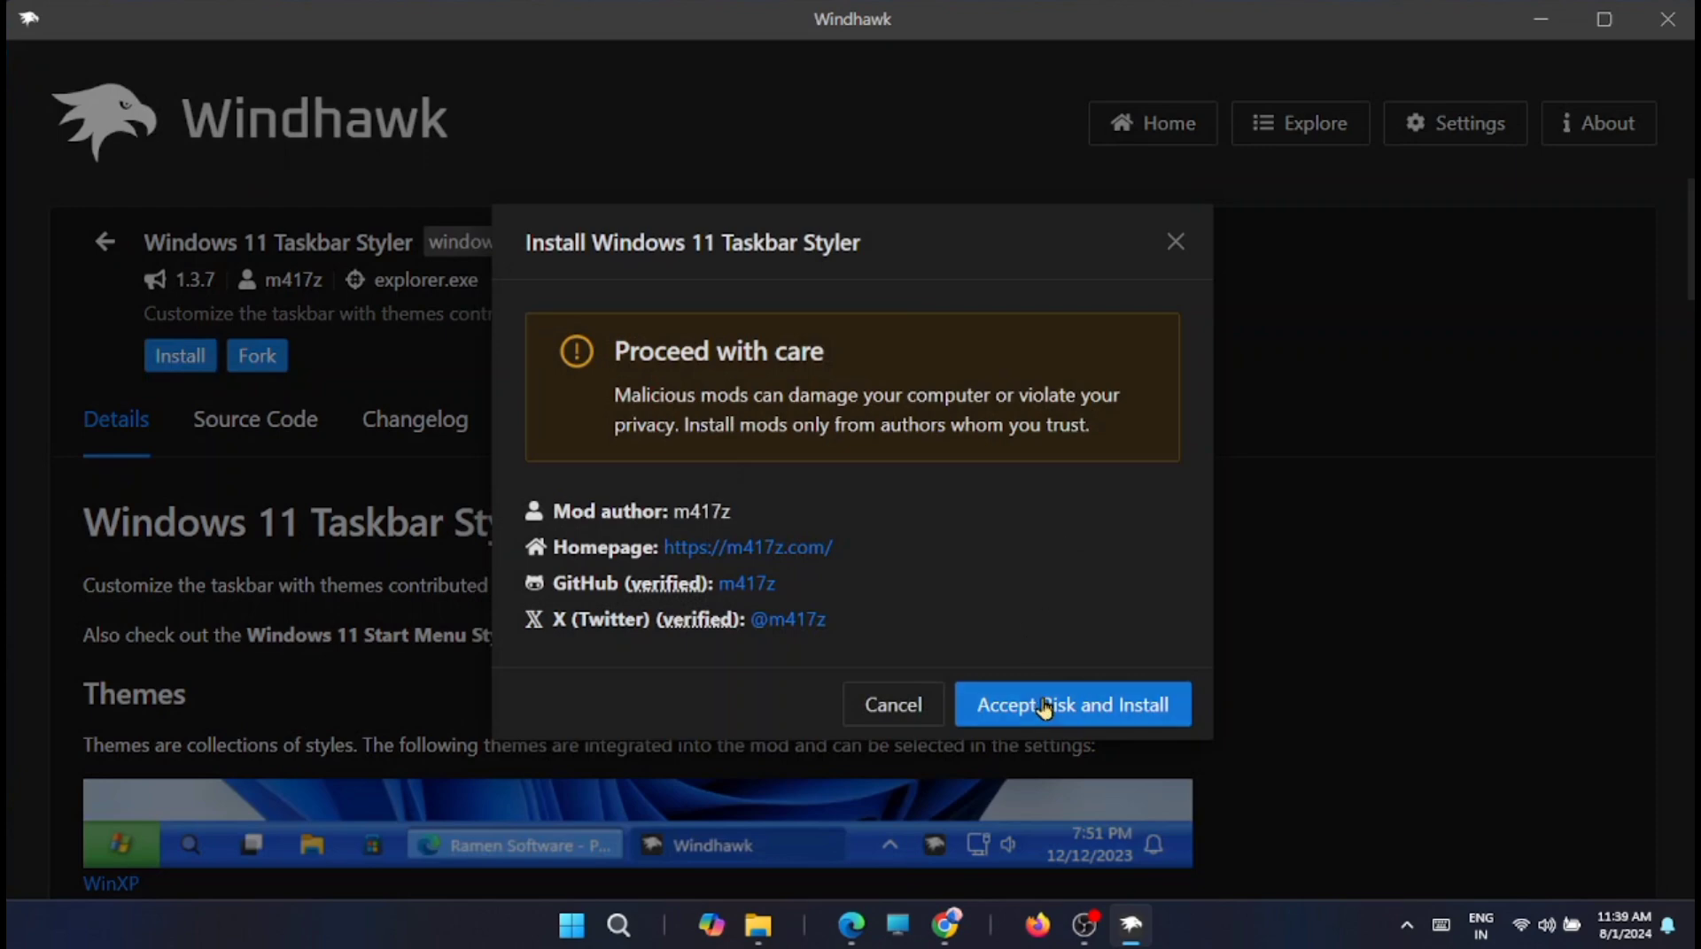
pyautogui.click(1045, 706)
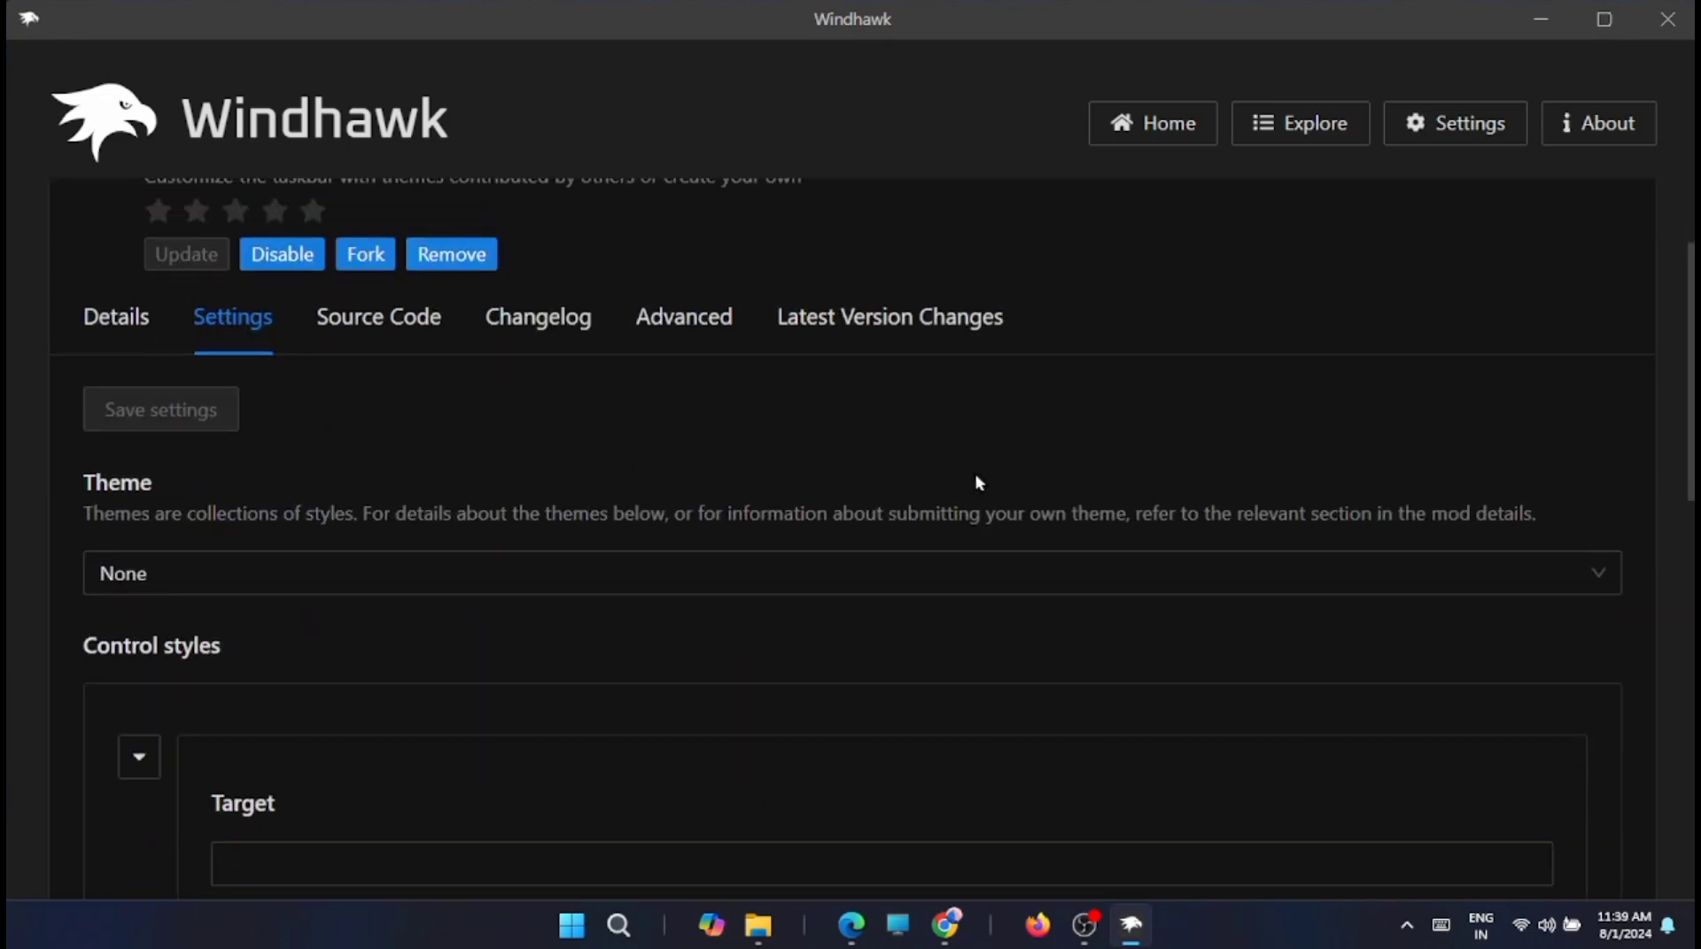
pyautogui.click(475, 578)
pyautogui.click(144, 296)
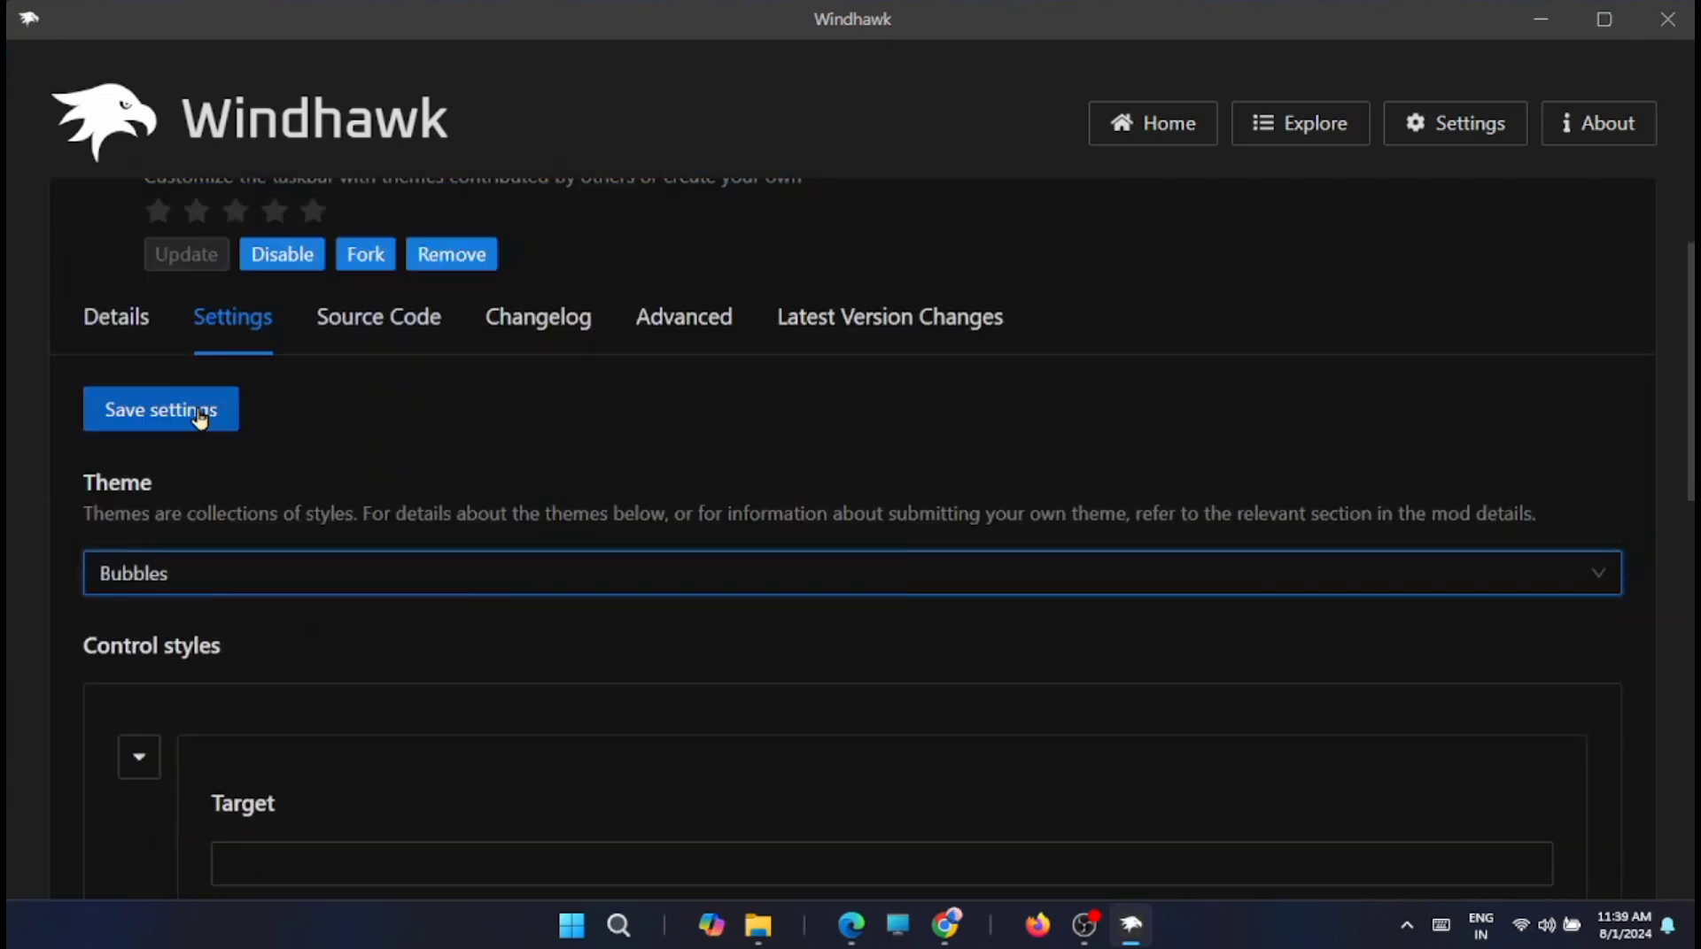
pyautogui.click(200, 420)
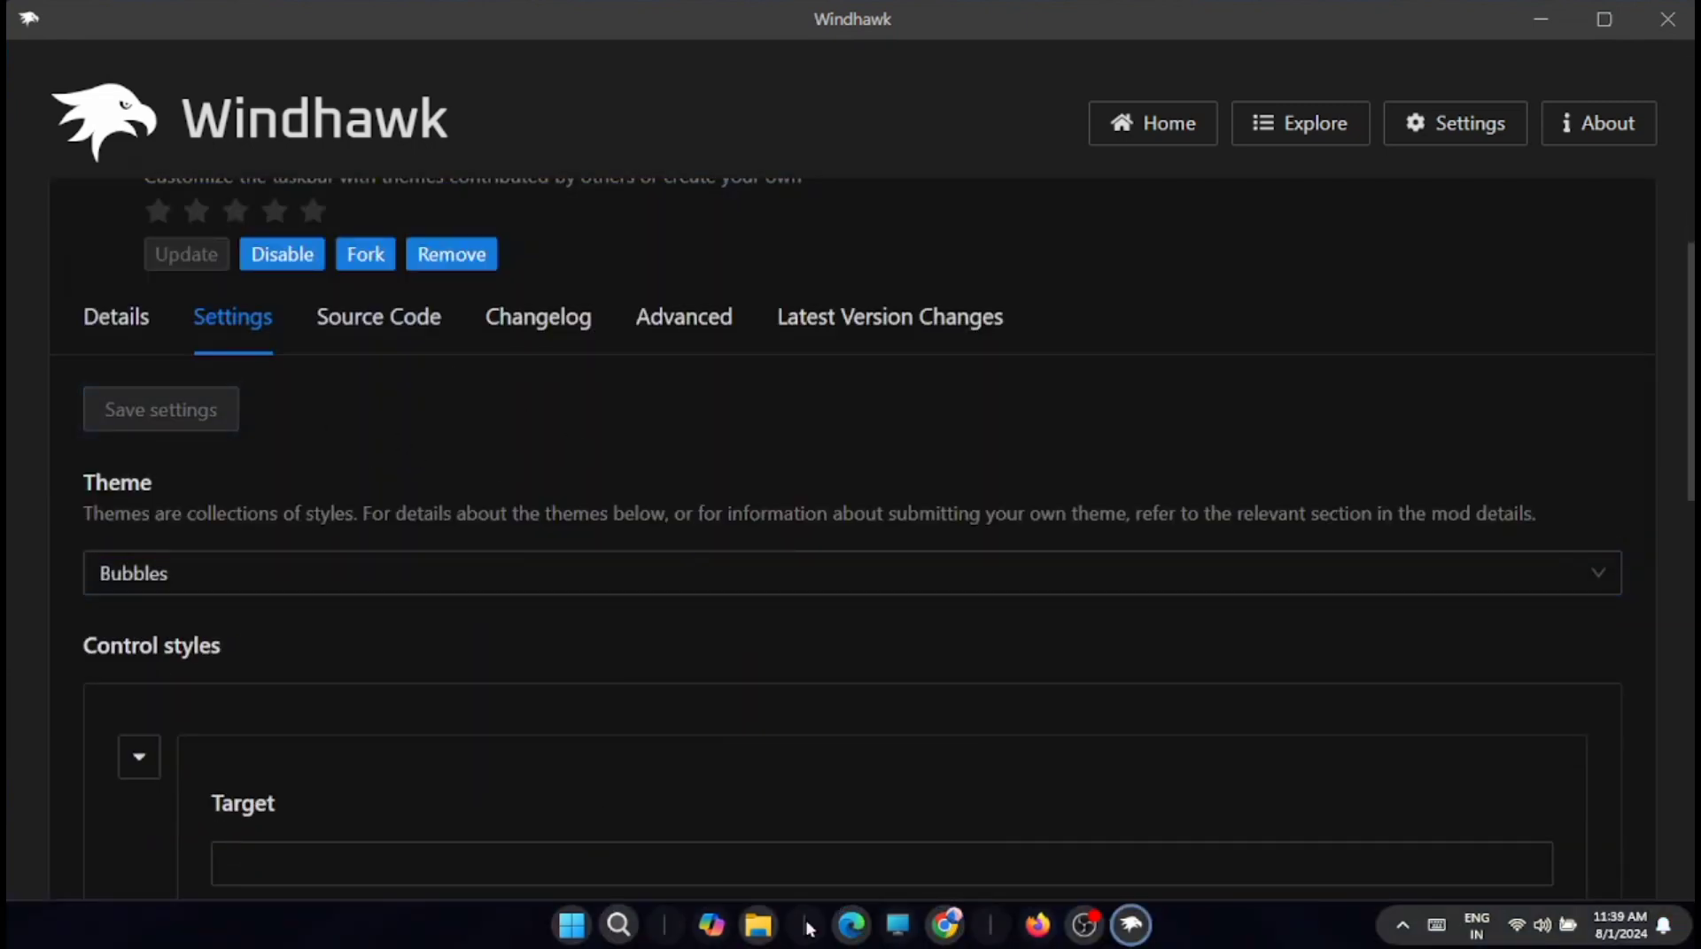
# Set the Taskbar Styler theme to WinVista and save the settings.
pyautogui.click(277, 586)
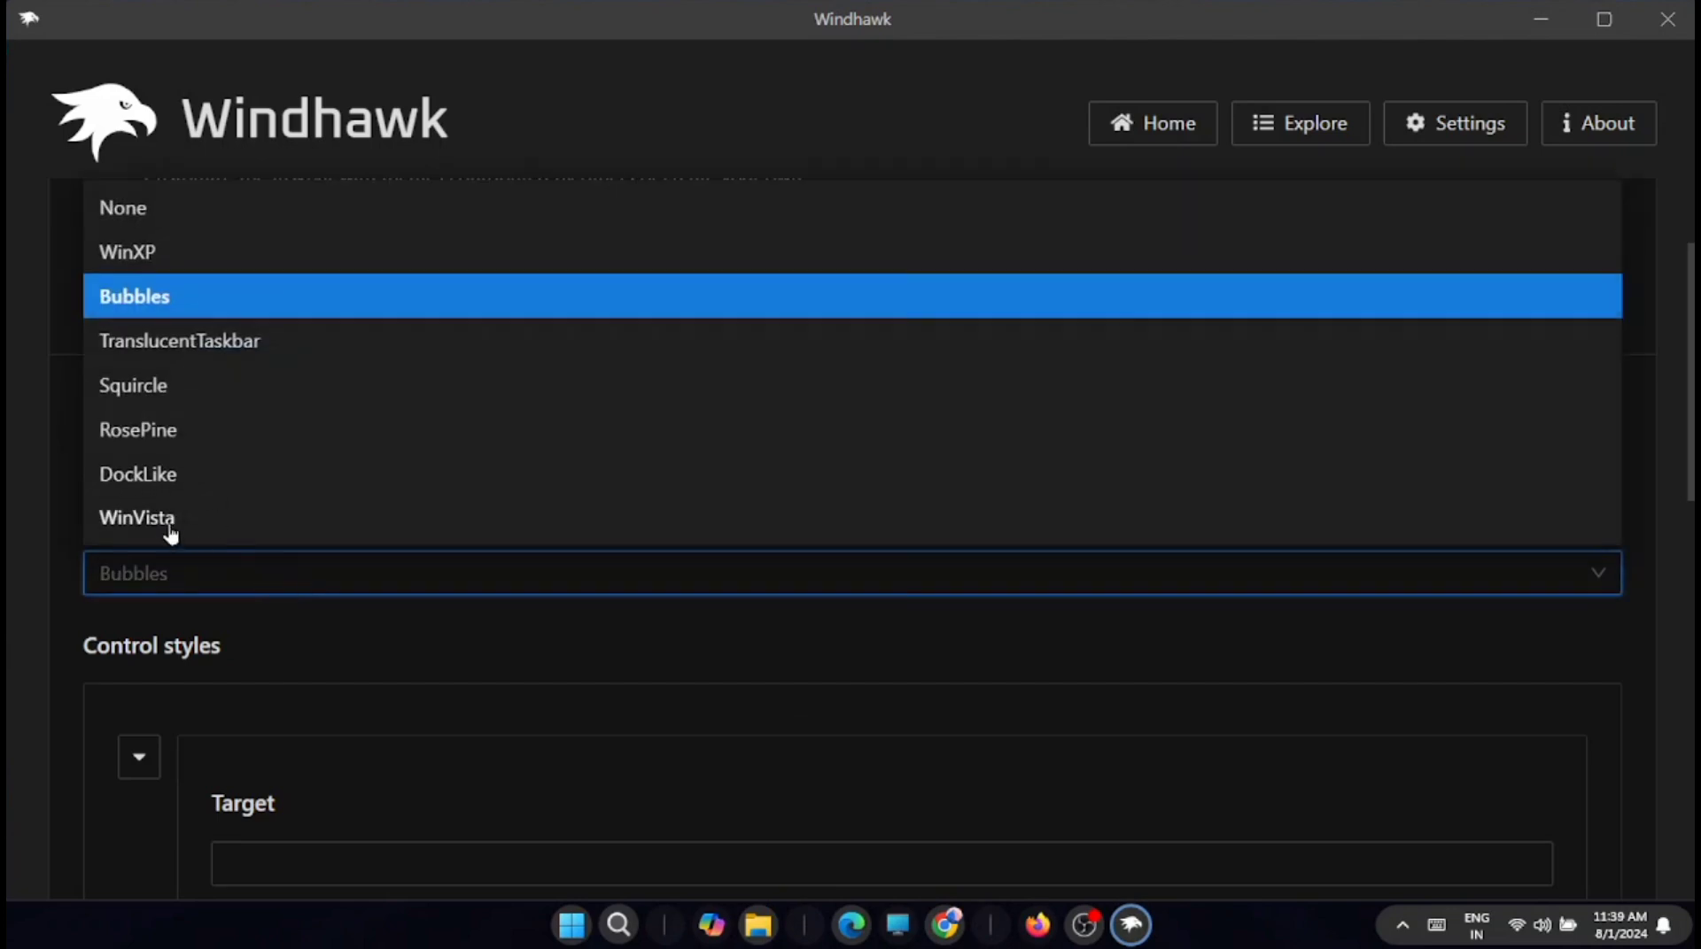
pyautogui.click(164, 519)
pyautogui.click(198, 410)
# Apply the DockLike theme in the Taskbar Styler settings and minimize Windhawk to view the taskbar on the desktop.
pyautogui.click(190, 589)
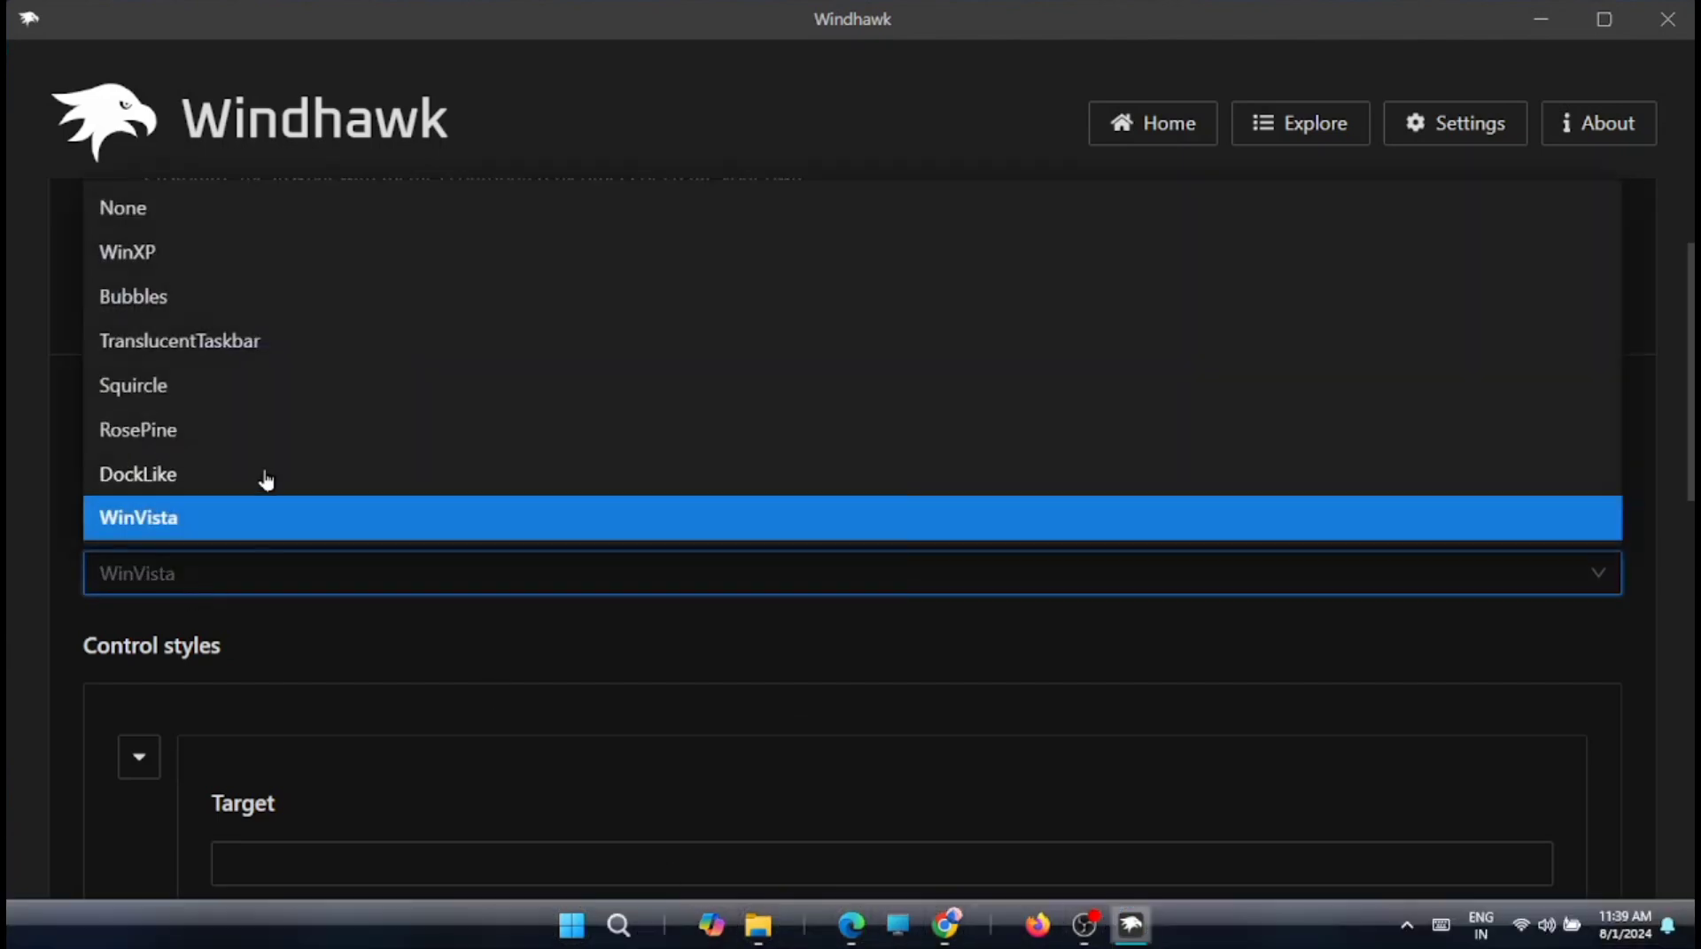
pyautogui.click(212, 477)
pyautogui.click(162, 409)
pyautogui.click(1131, 926)
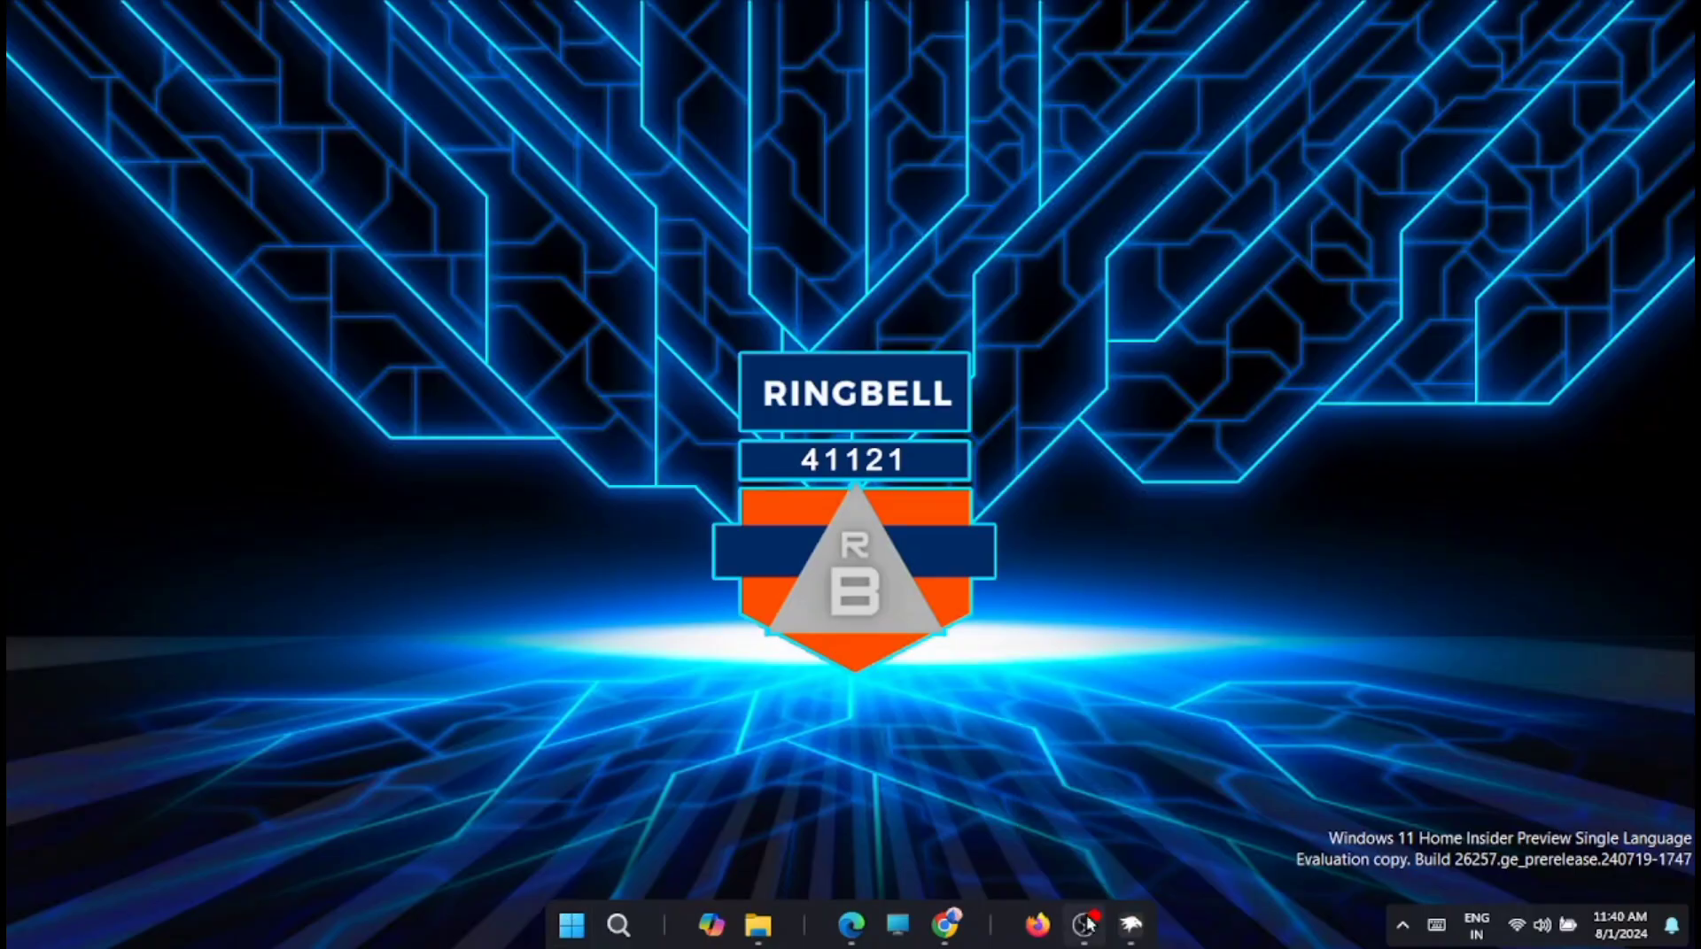
# Restore Windhawk, apply the Squircle theme in the Taskbar Styler settings and check the taskbar on the desktop.
pyautogui.click(1131, 926)
pyautogui.click(208, 577)
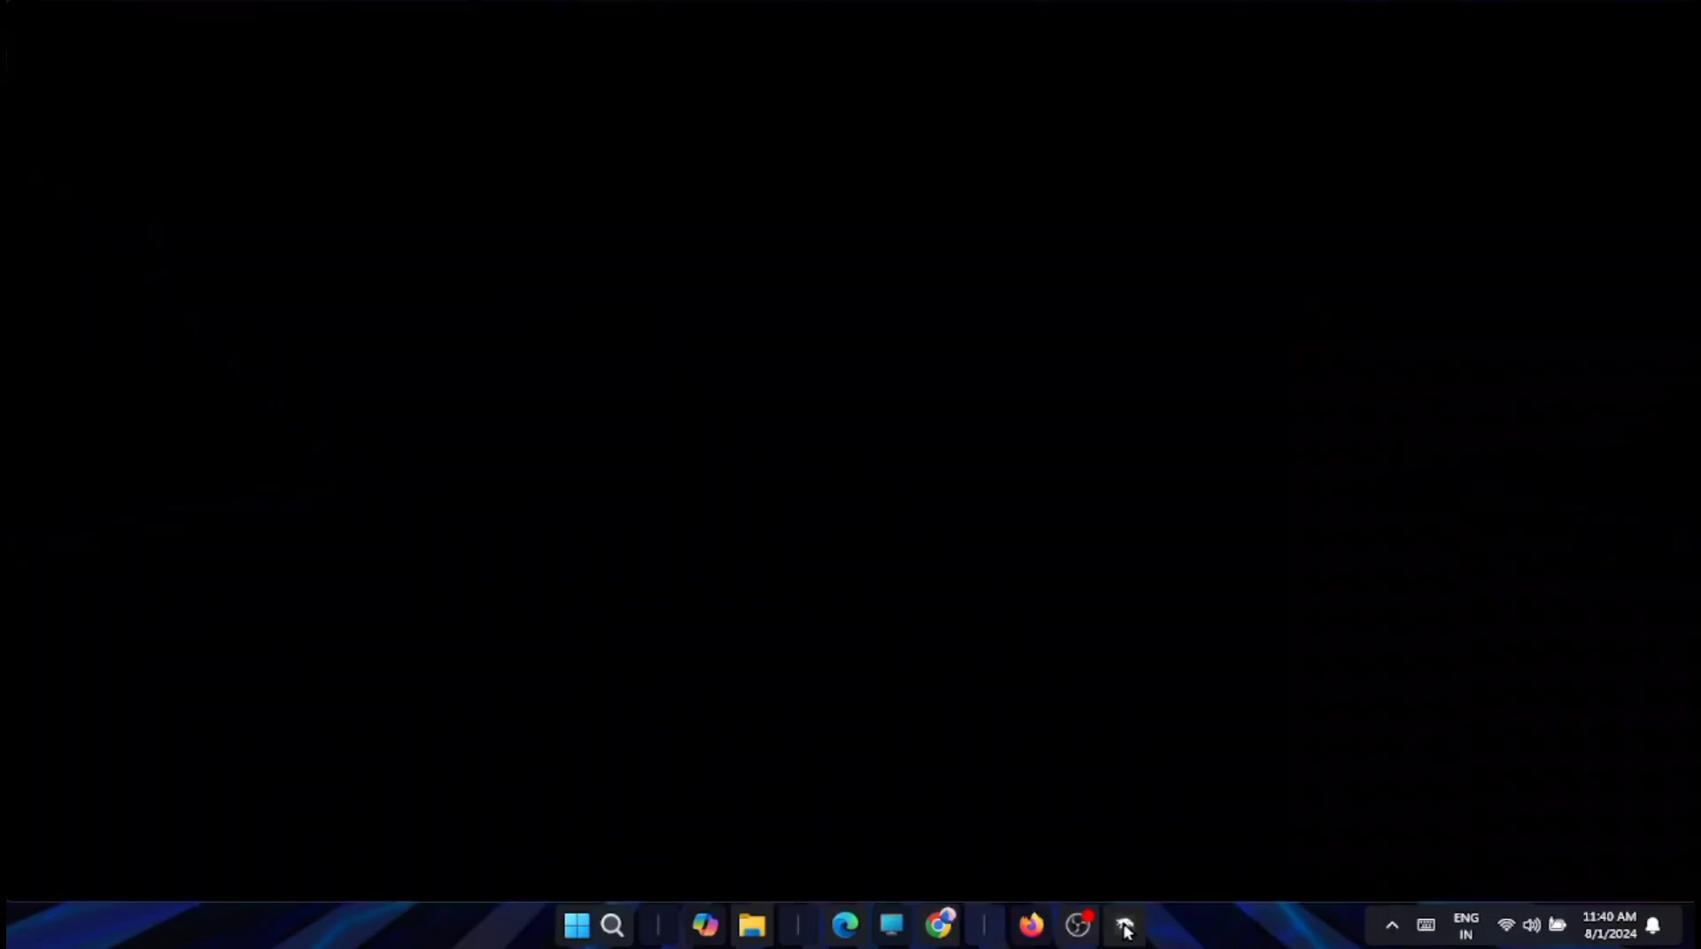
pyautogui.click(1125, 928)
# Change the Taskbar Styler theme to RosePine and save the settings.
pyautogui.click(294, 579)
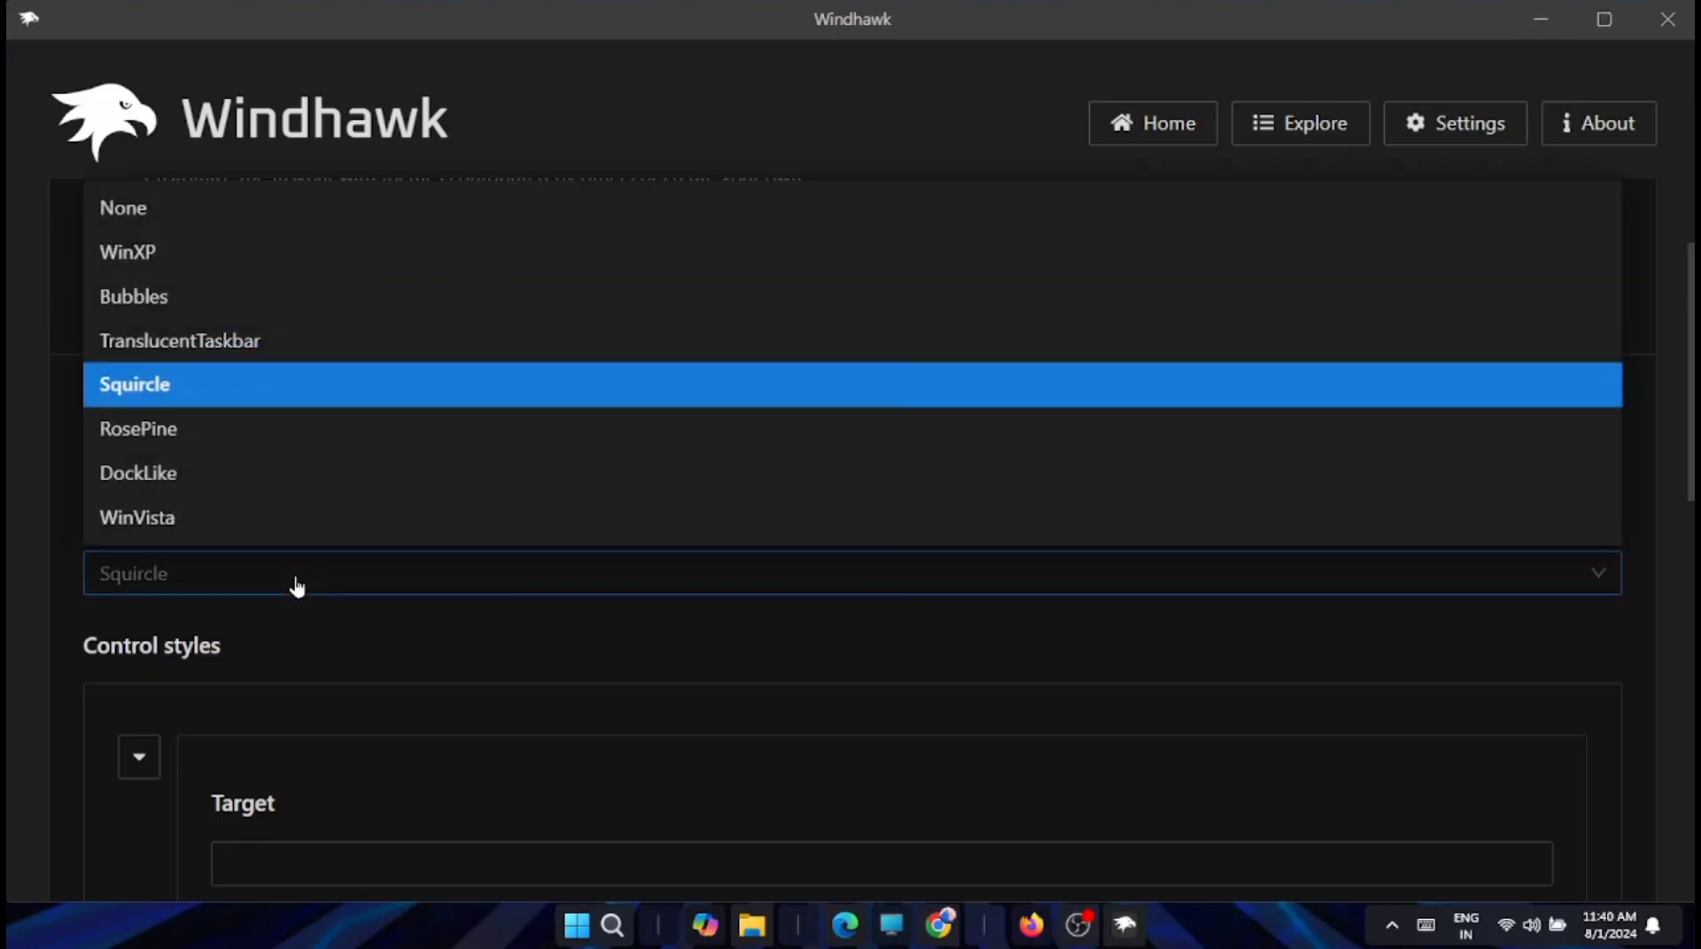
pyautogui.click(215, 432)
pyautogui.click(168, 410)
# Switch the Taskbar Styler theme to WinXP and save the settings.
pyautogui.click(160, 580)
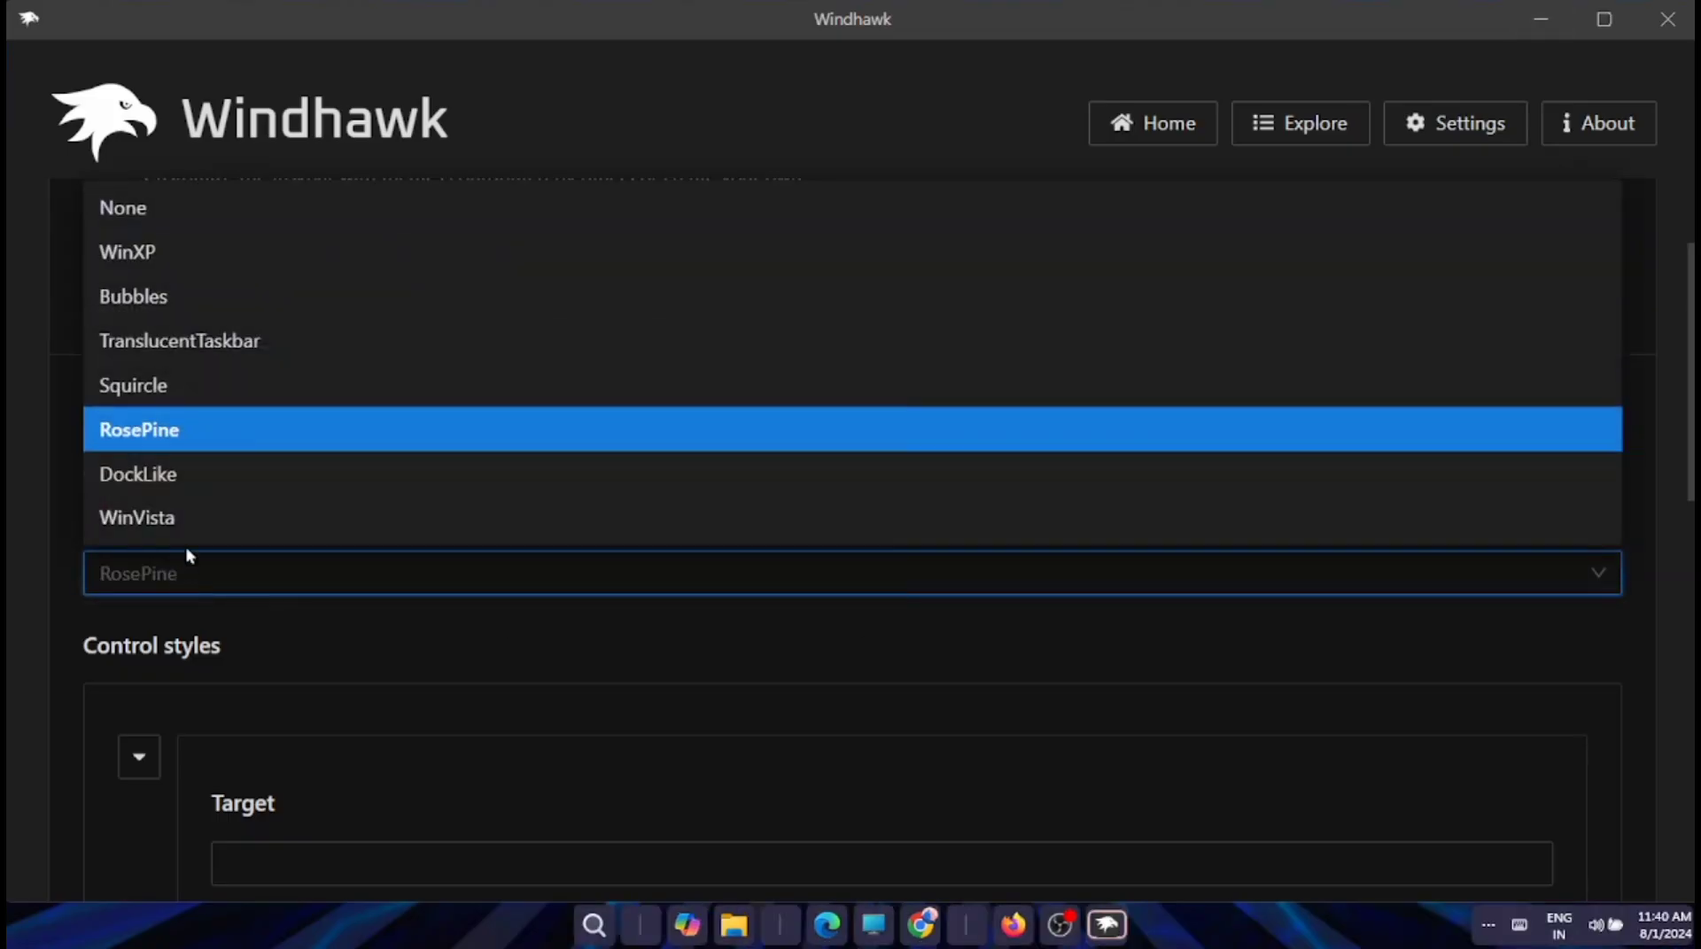
pyautogui.click(133, 252)
pyautogui.click(157, 403)
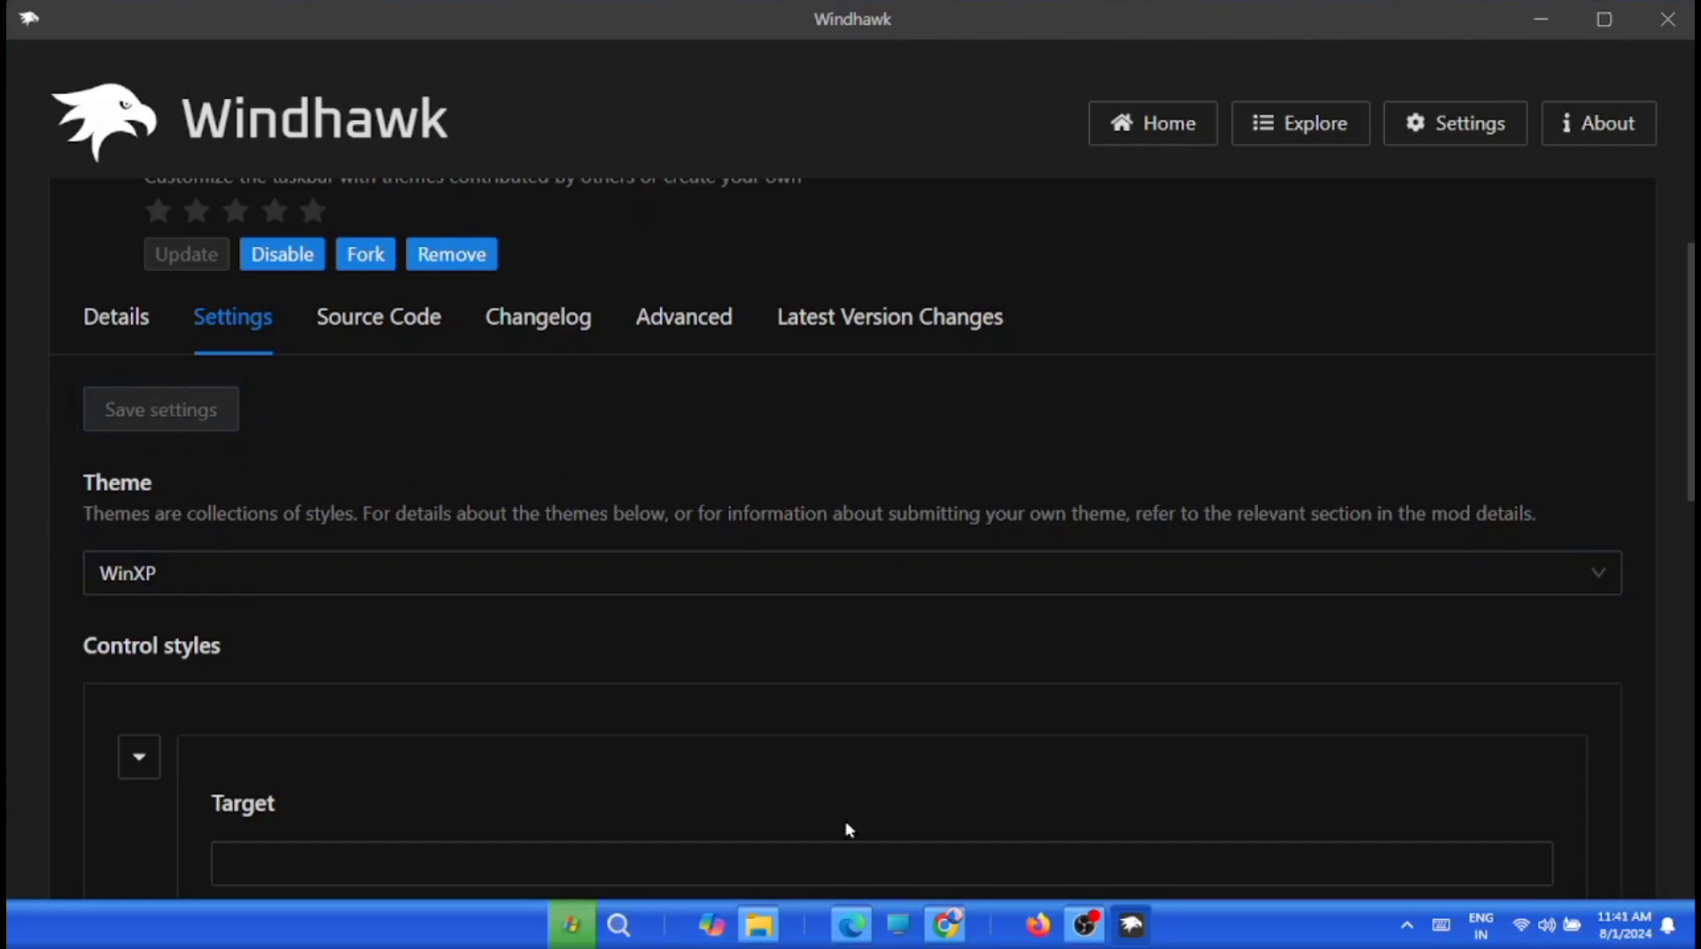
# Set the Taskbar Styler theme back to DockLike and save the settings.
pyautogui.click(216, 574)
pyautogui.click(182, 471)
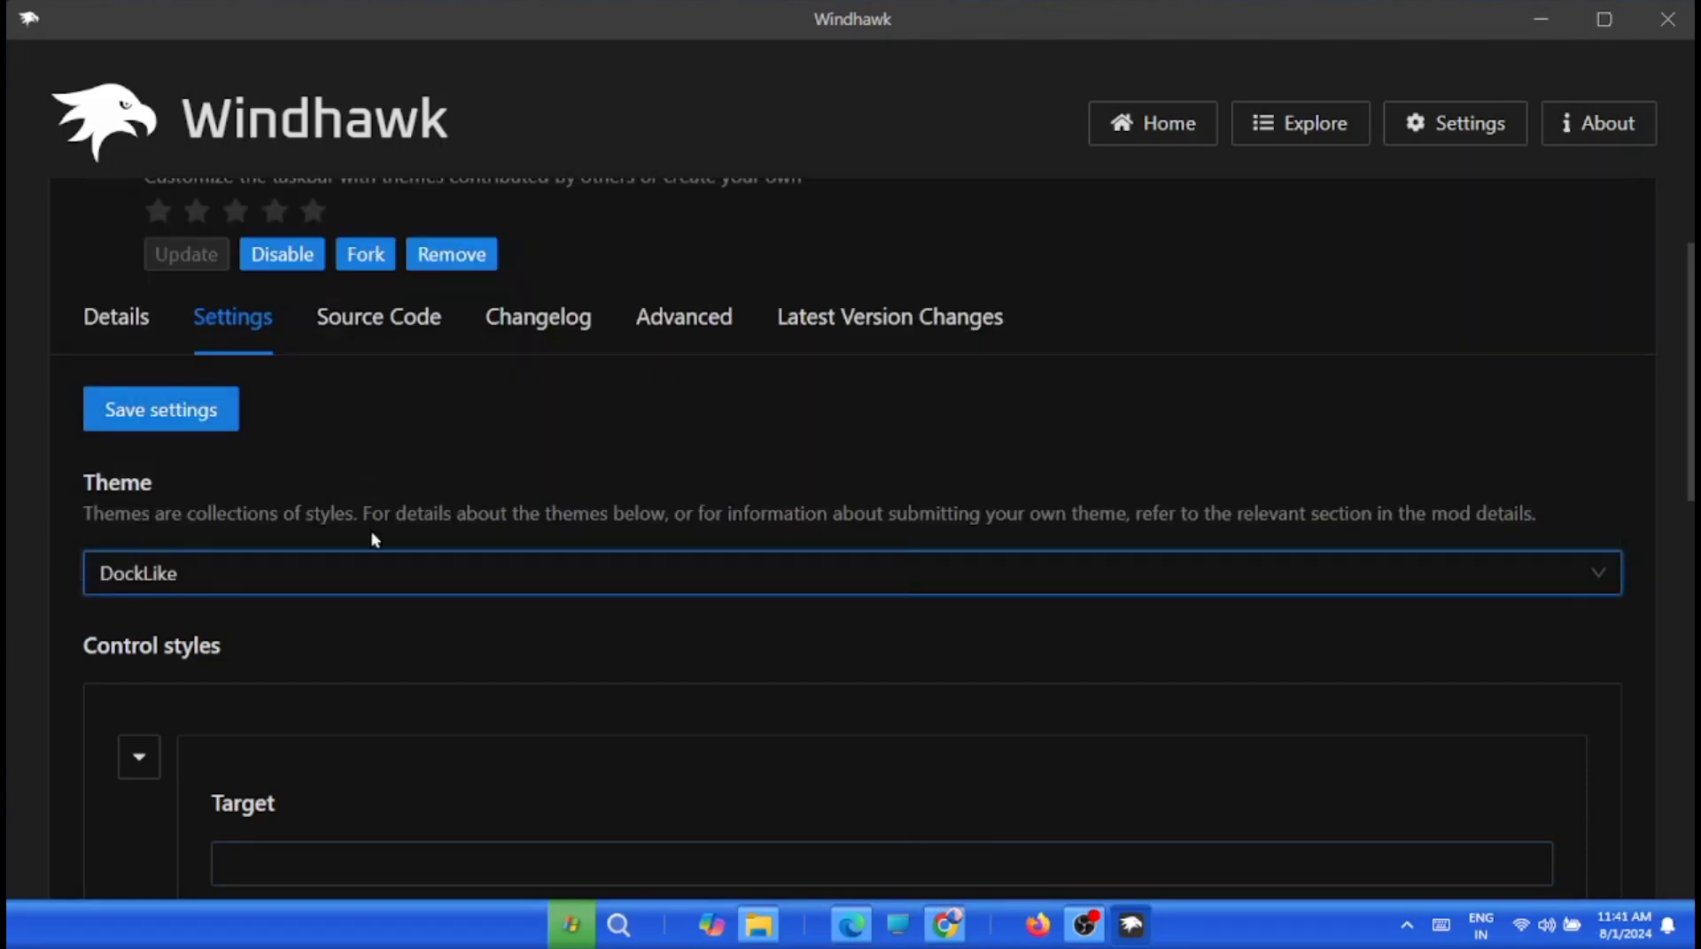
pyautogui.click(160, 409)
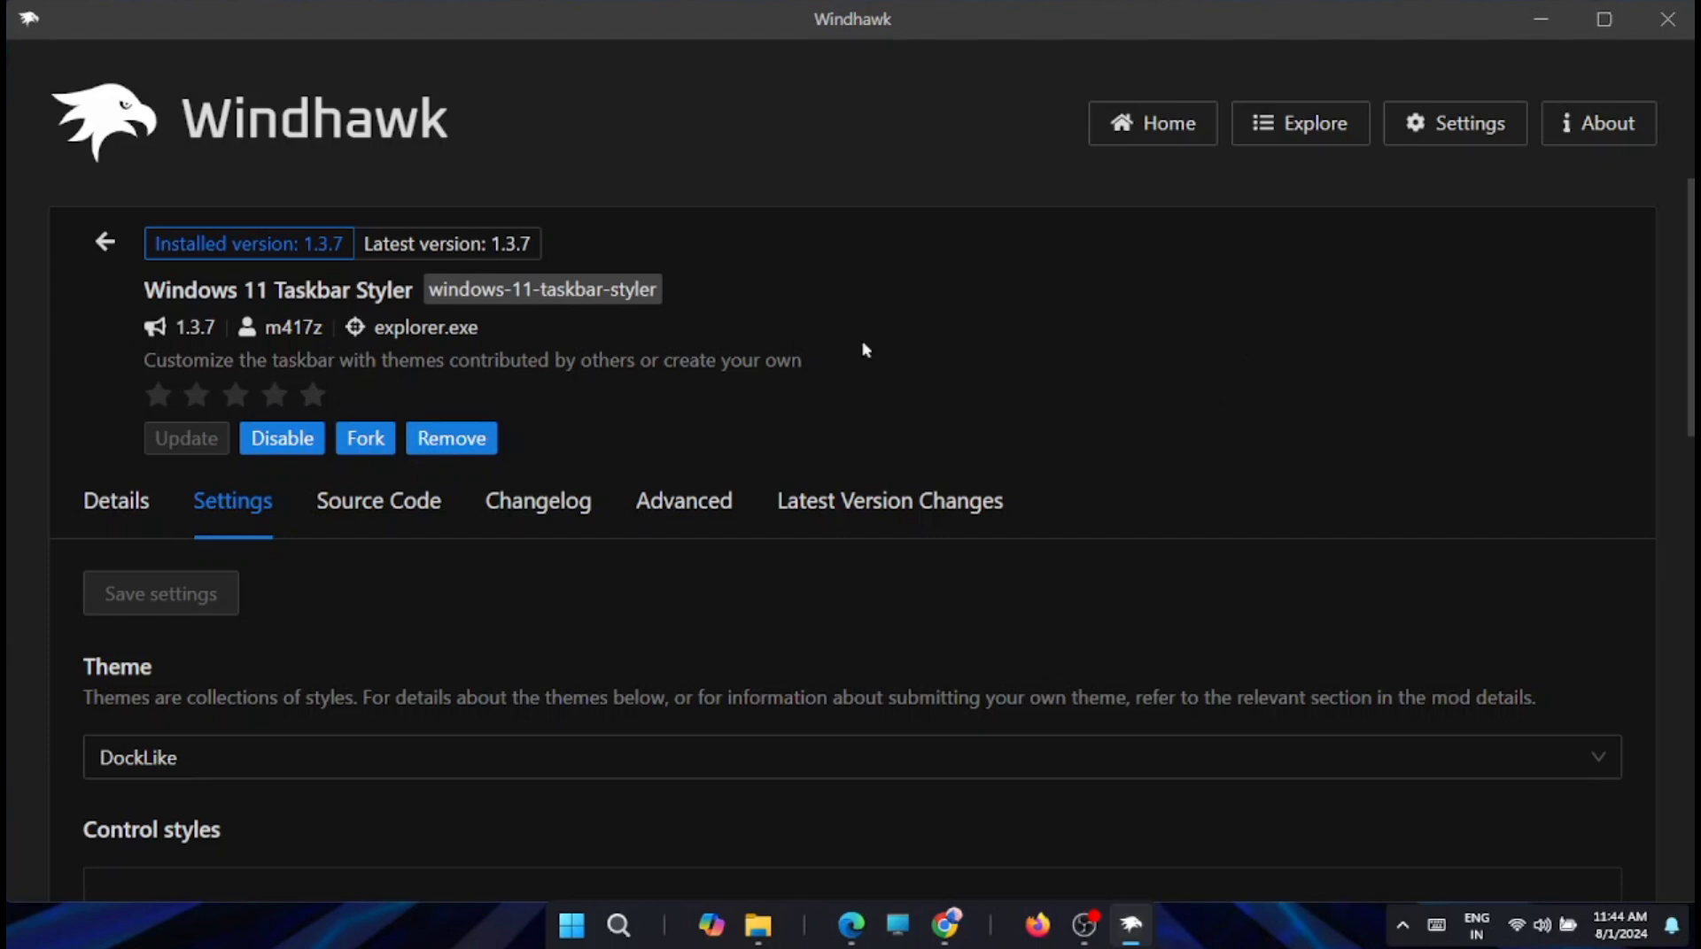
# Open the Taskbar Styler's advanced options and examine the mod settings code.
pyautogui.click(698, 518)
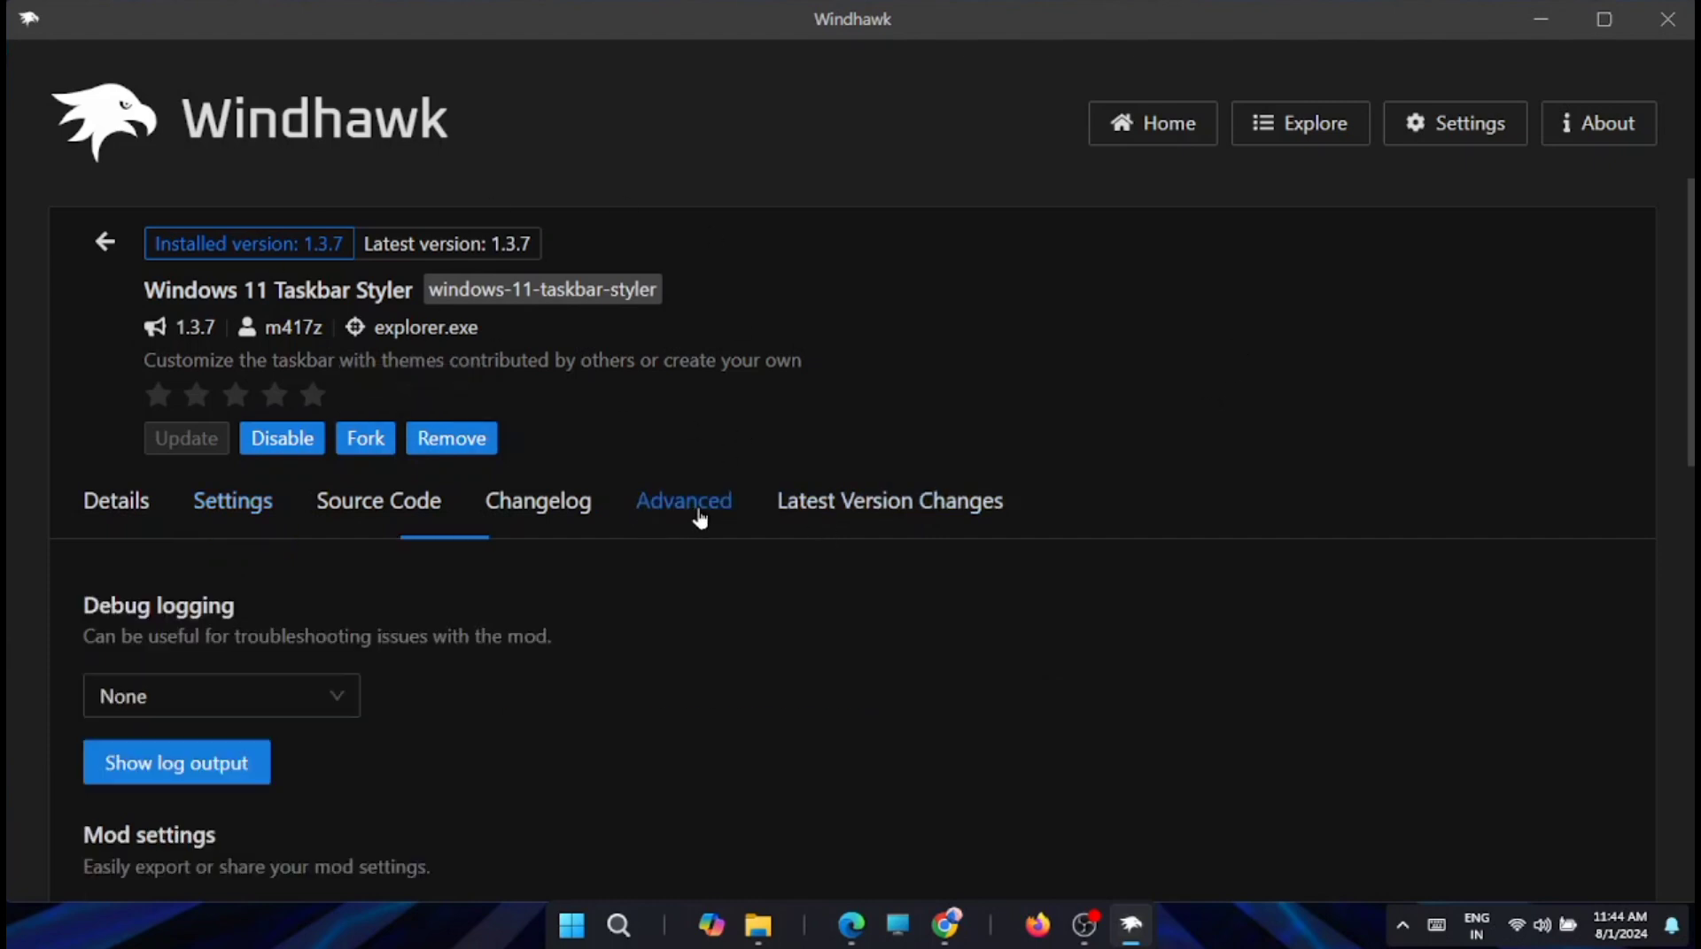
pyautogui.scroll(-4, 655, 585)
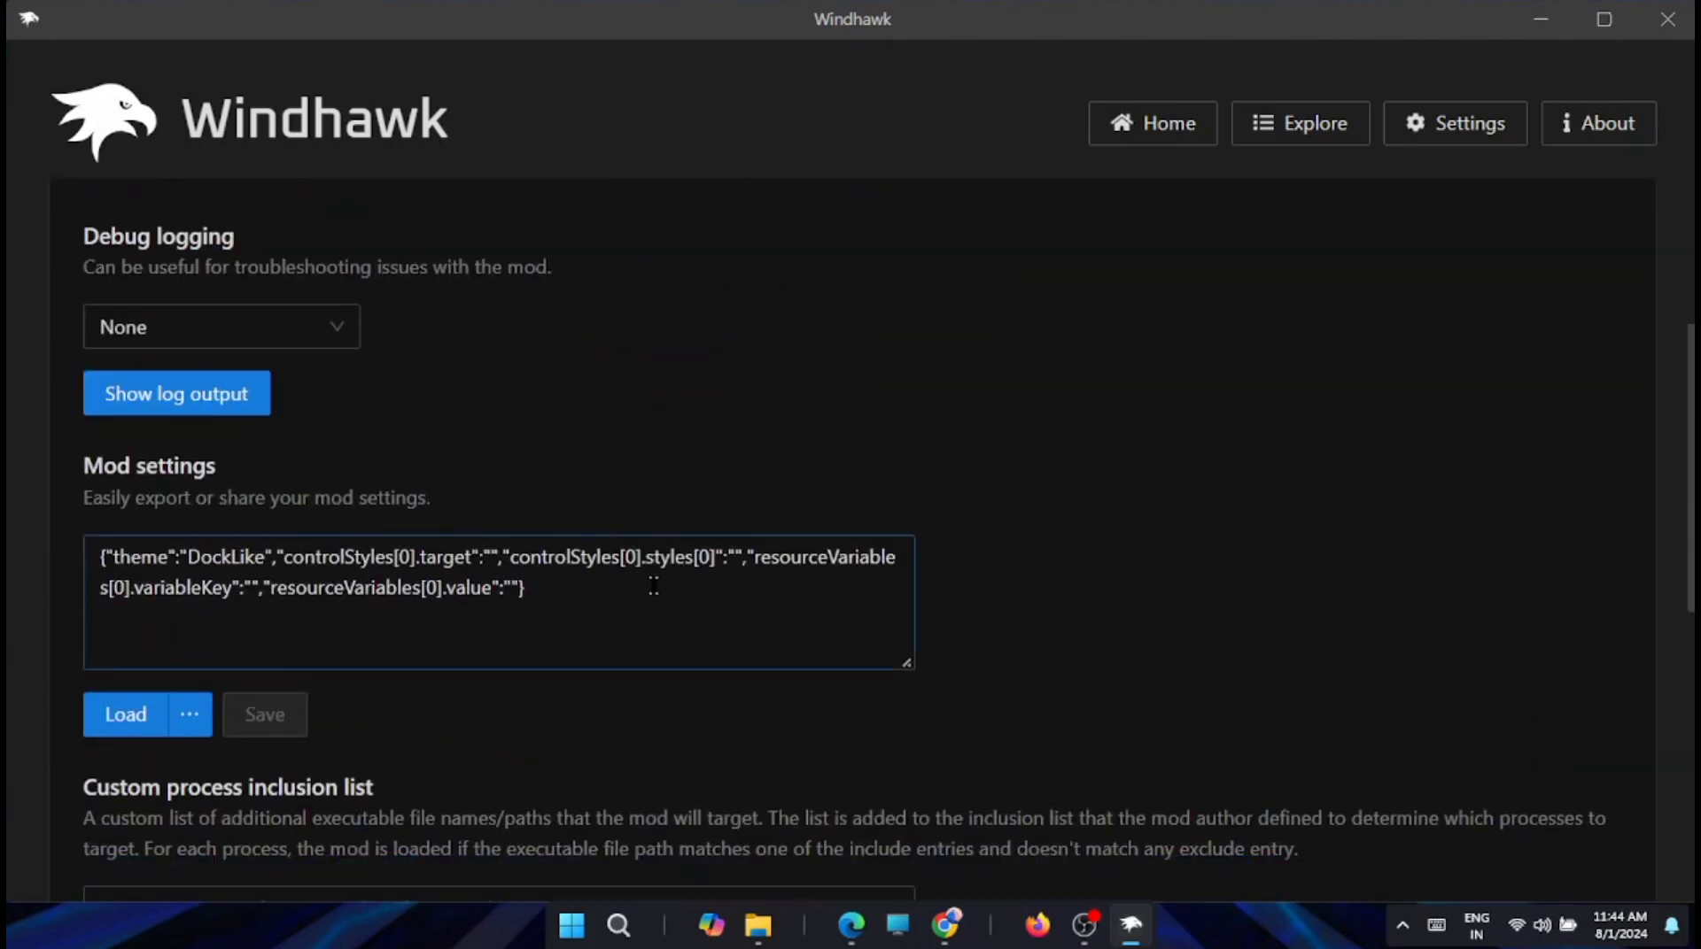
pyautogui.click(115, 560)
pyautogui.hotkey('ctrl', 'a')
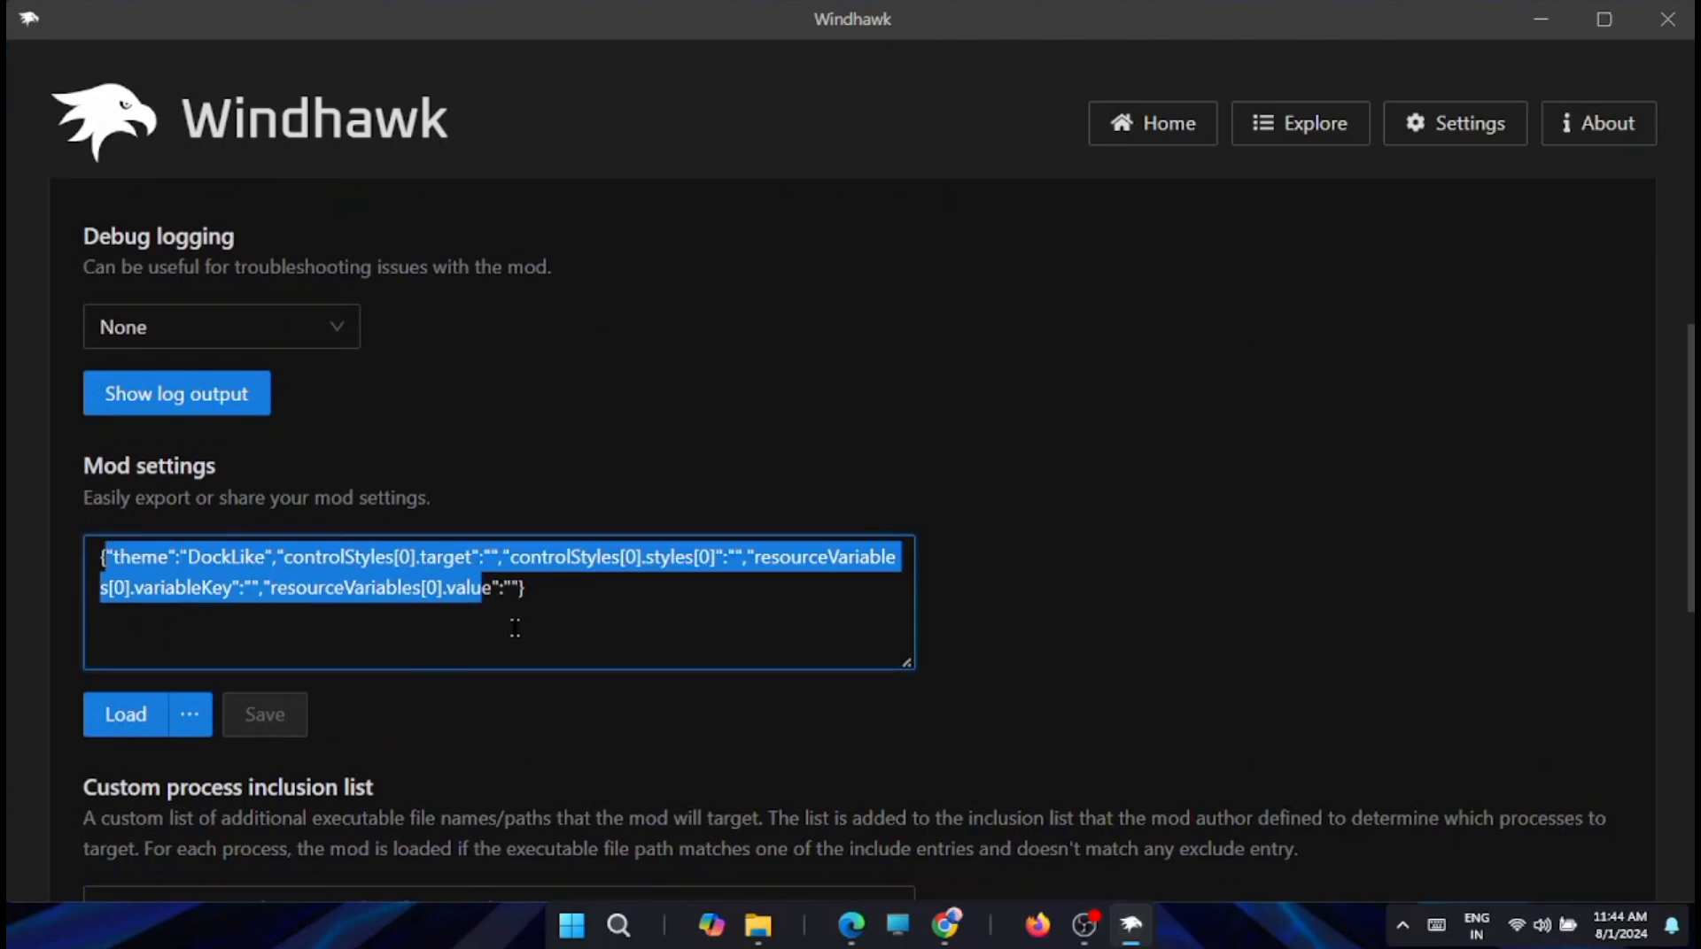
pyautogui.click(857, 606)
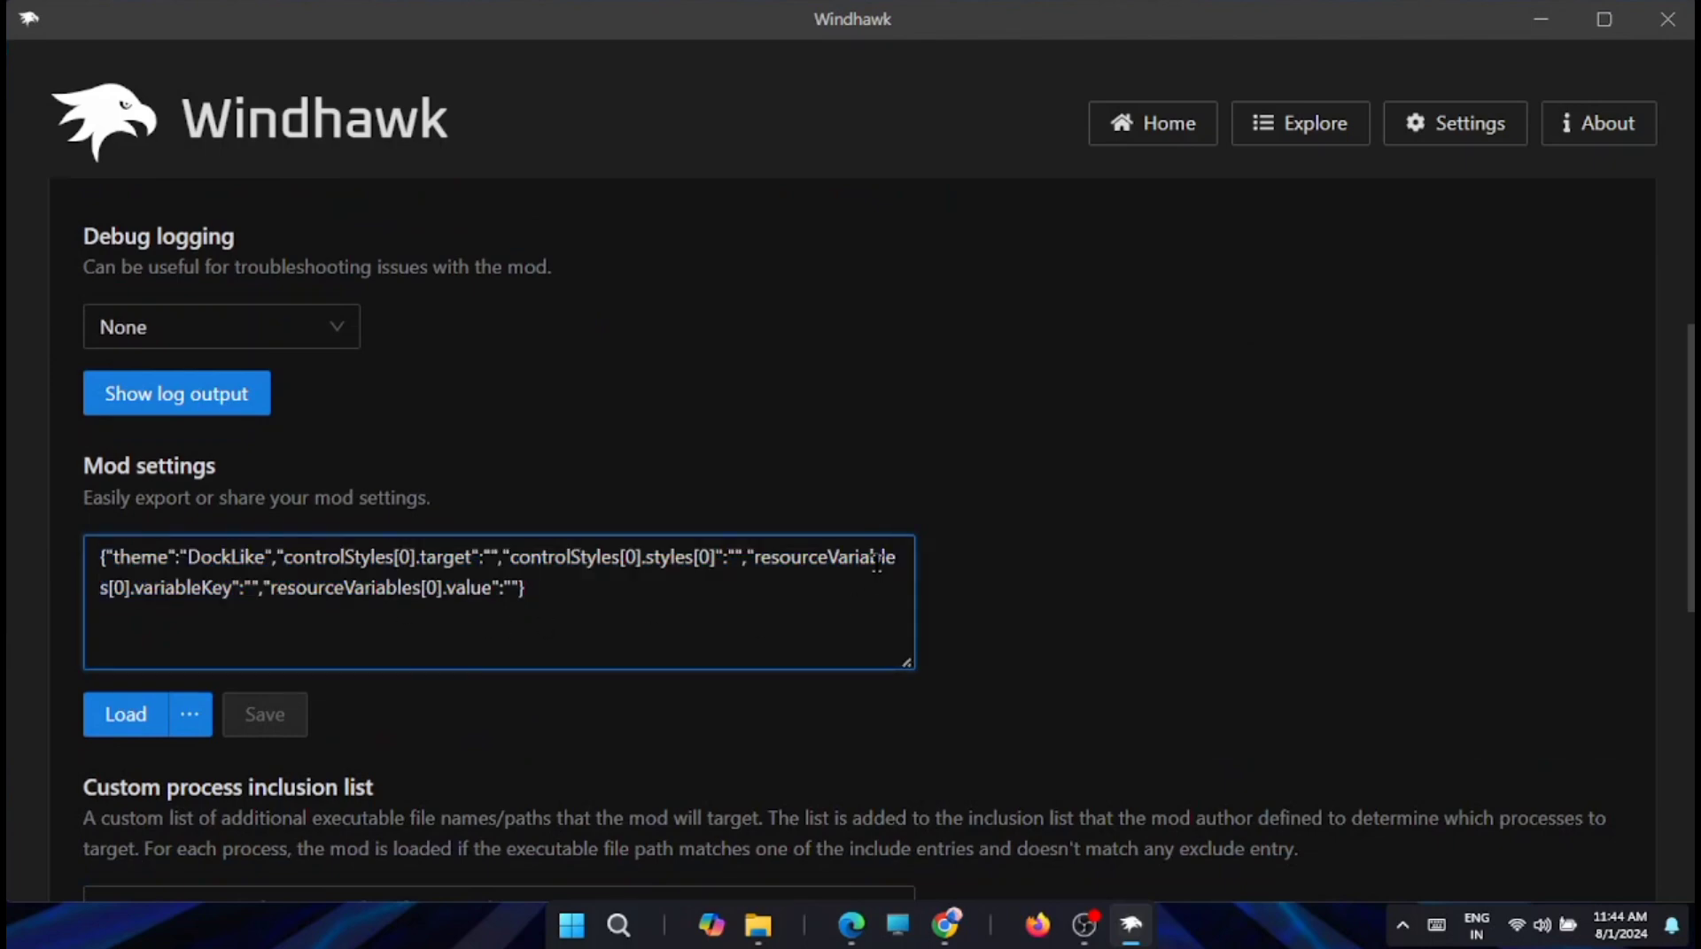
# Copy the entire code from Taskbar Styler Codes.txt in the Codes_ringbell downloads folder and return to Windhawk.
pyautogui.click(758, 926)
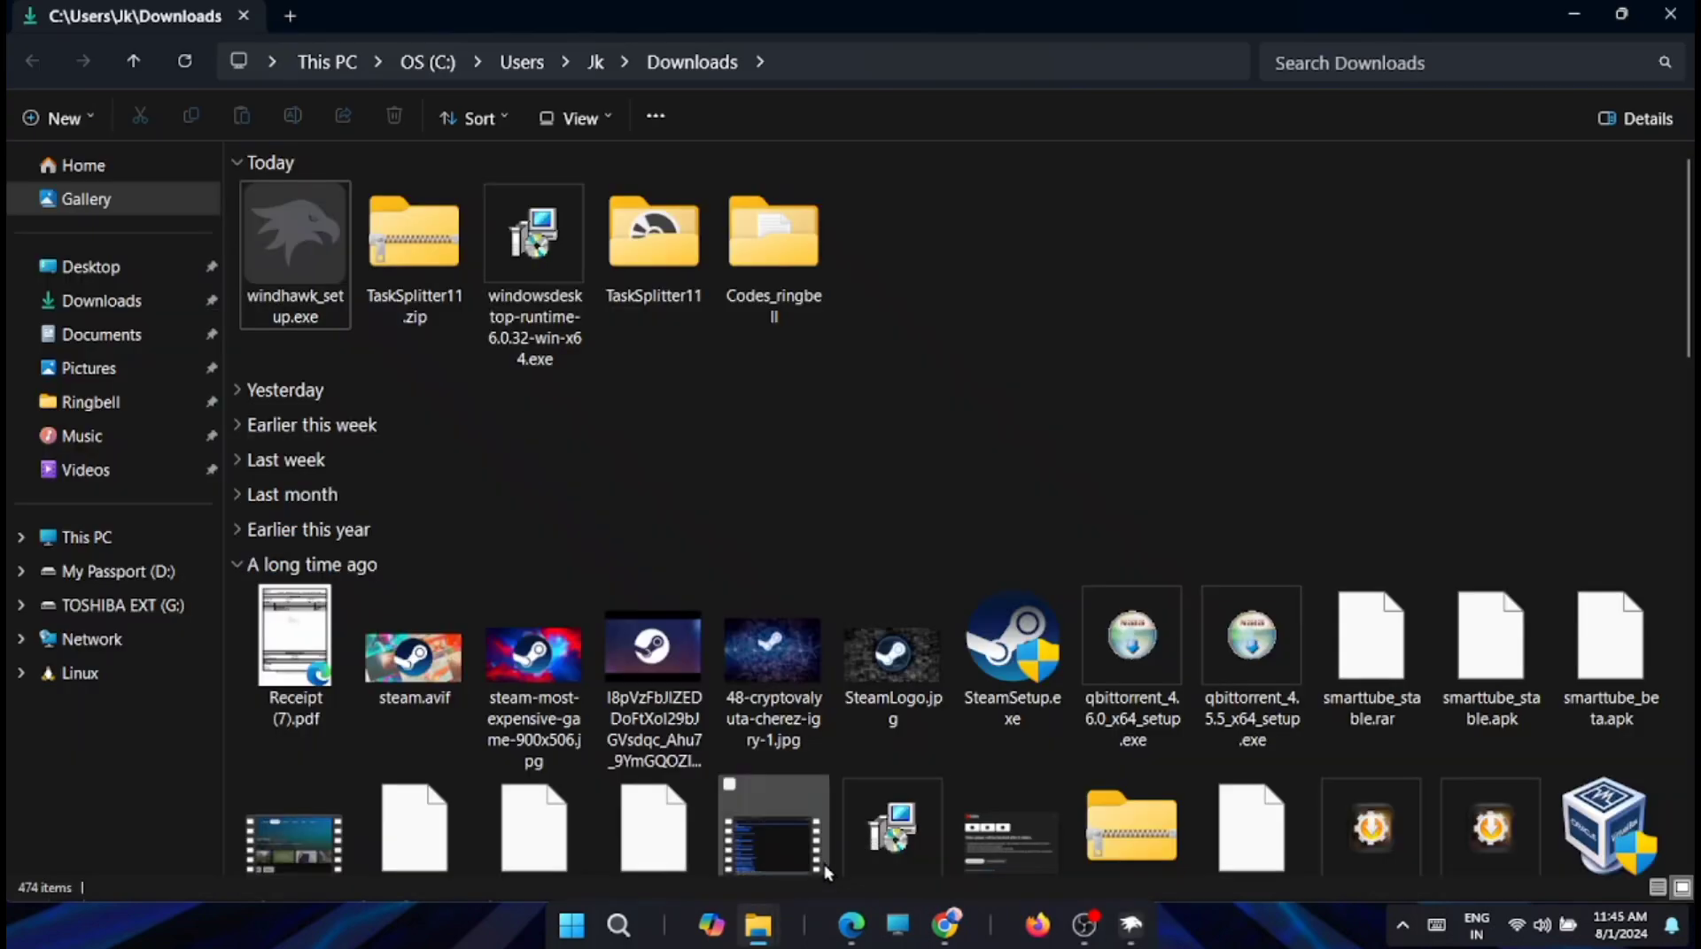
pyautogui.doubleClick(772, 288)
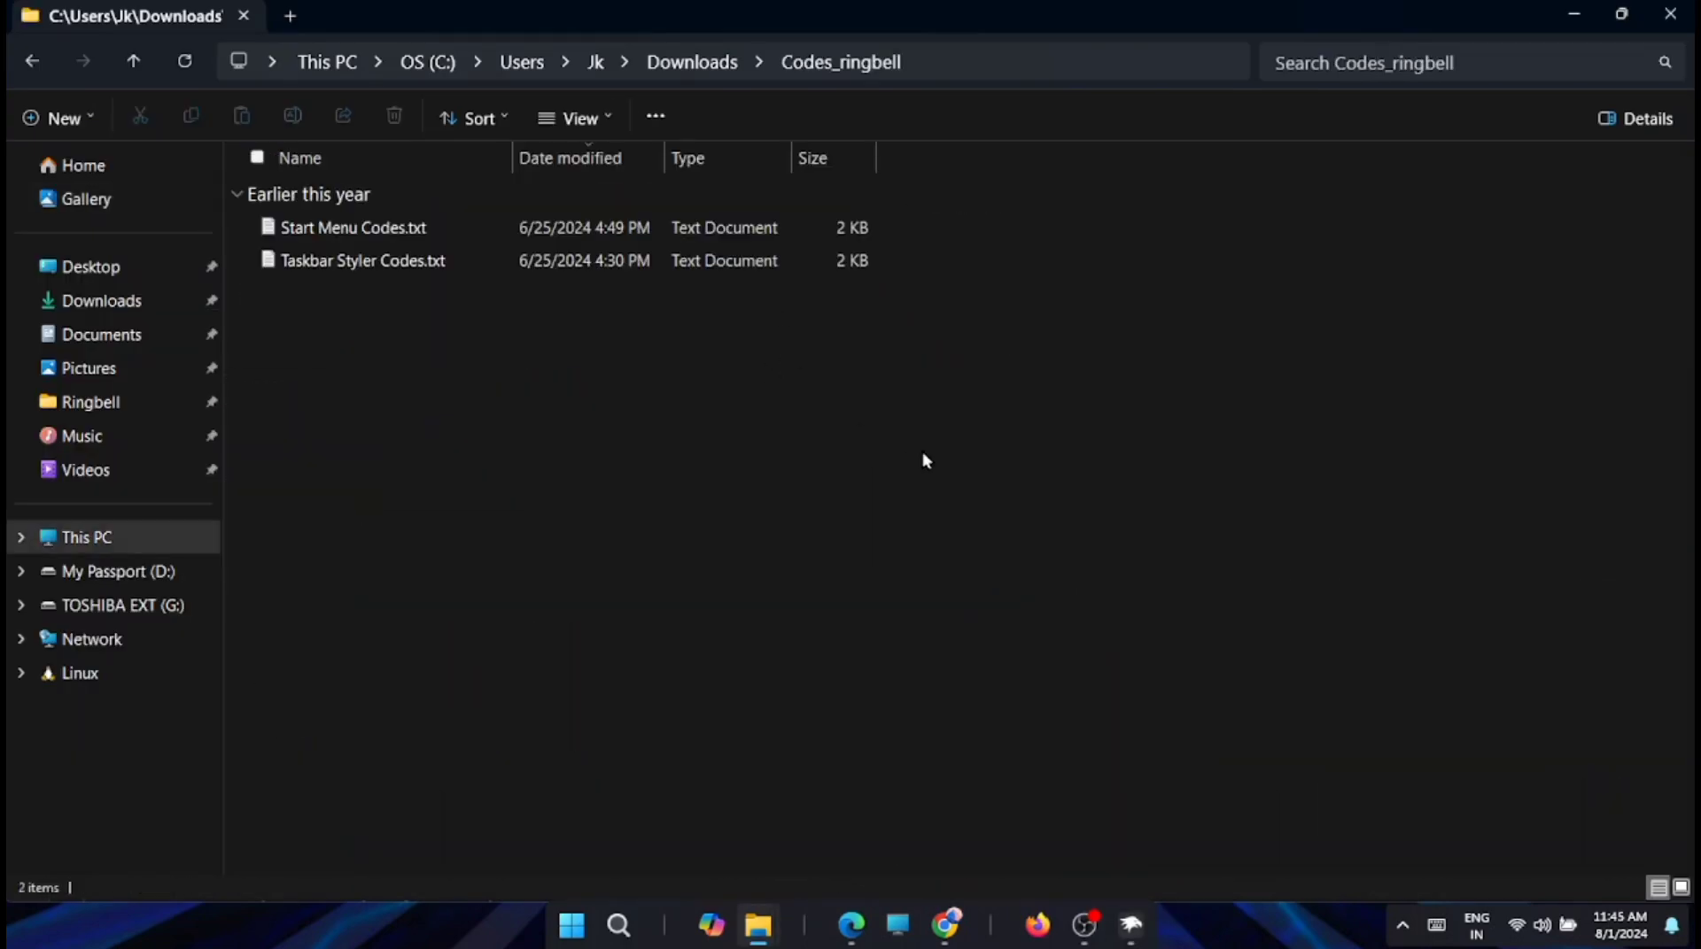
pyautogui.doubleClick(398, 263)
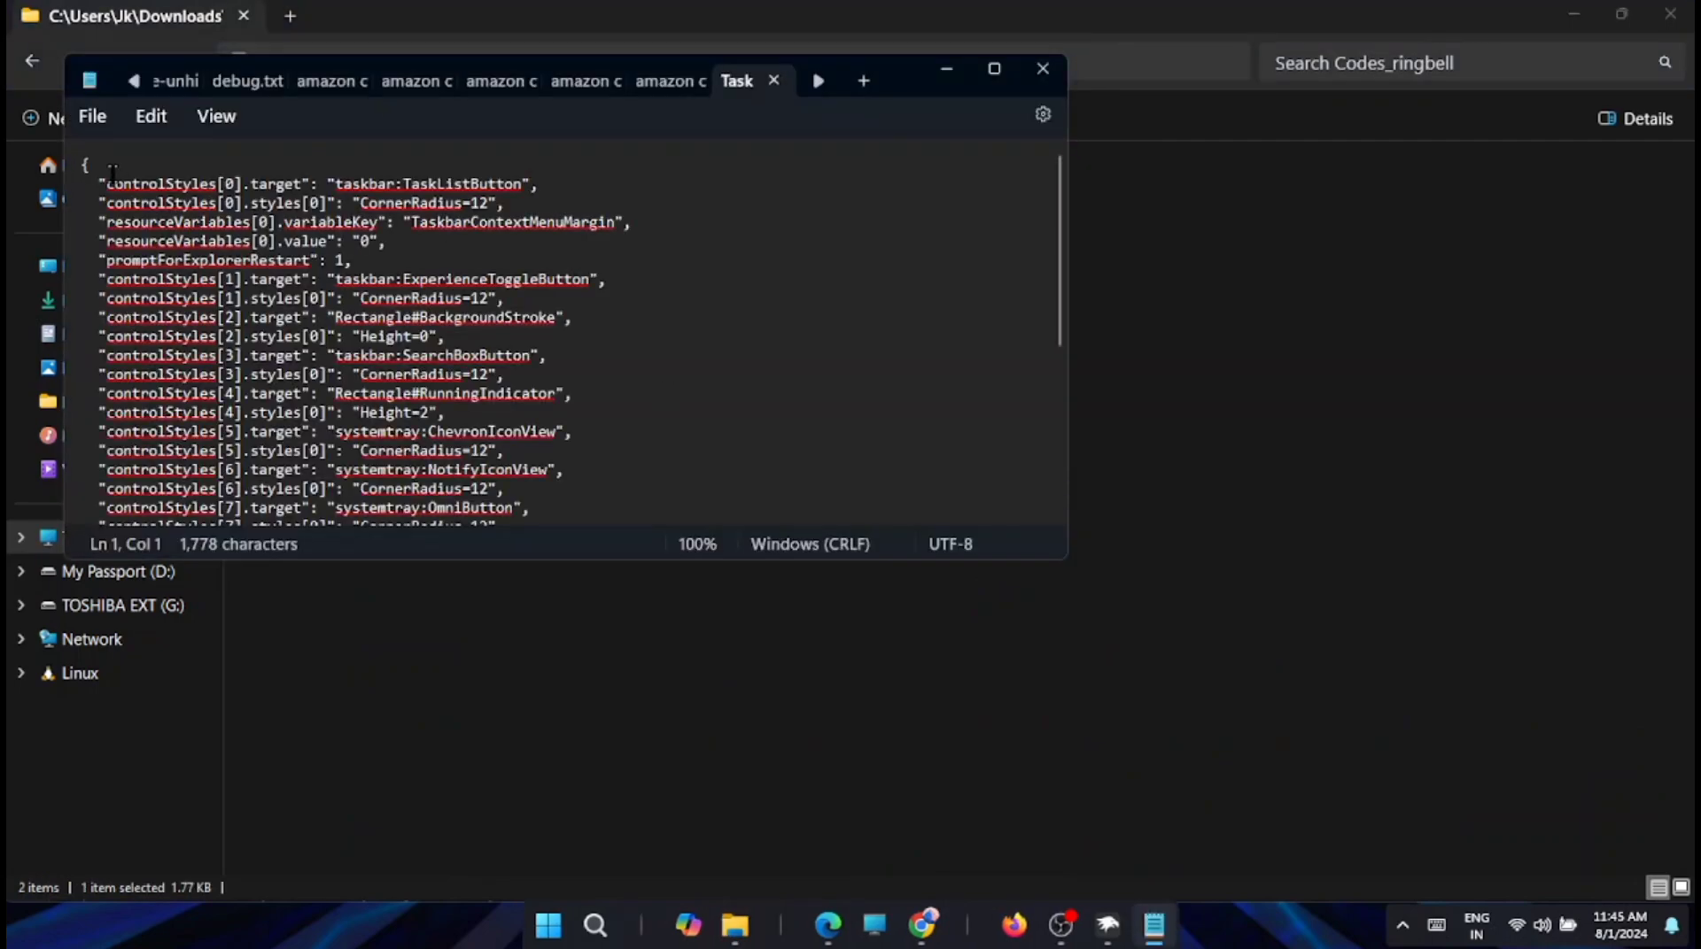
pyautogui.hotkey('ctrl', 'a')
pyautogui.rightClick(390, 317)
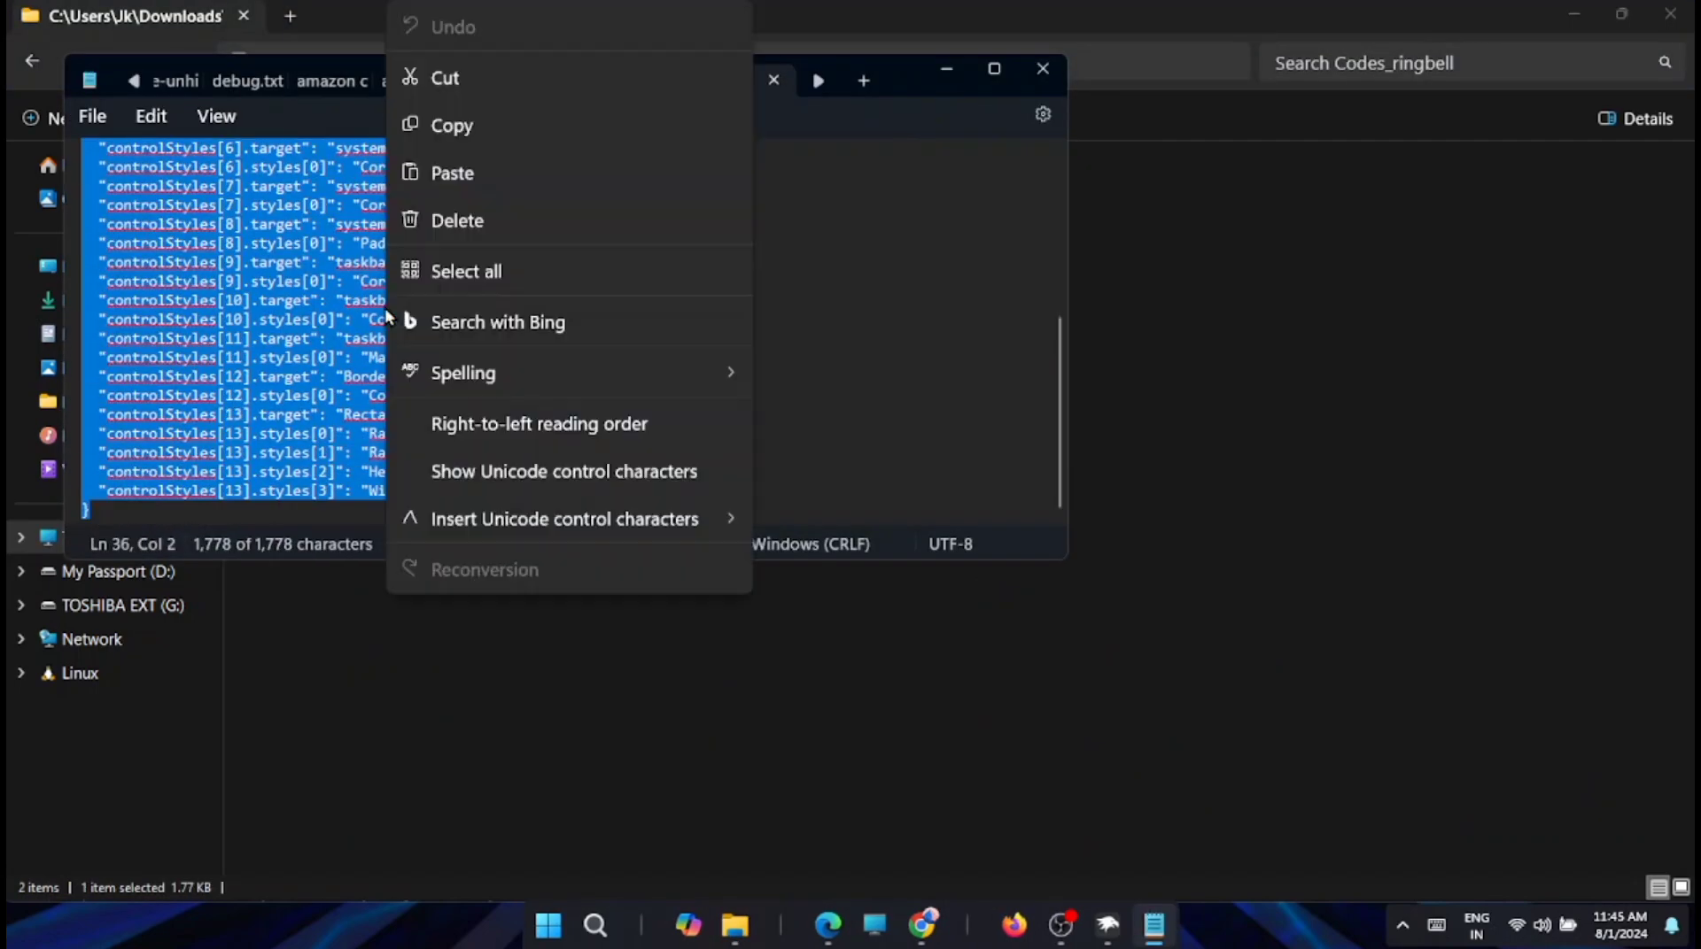
pyautogui.click(474, 129)
pyautogui.click(945, 70)
pyautogui.click(1572, 16)
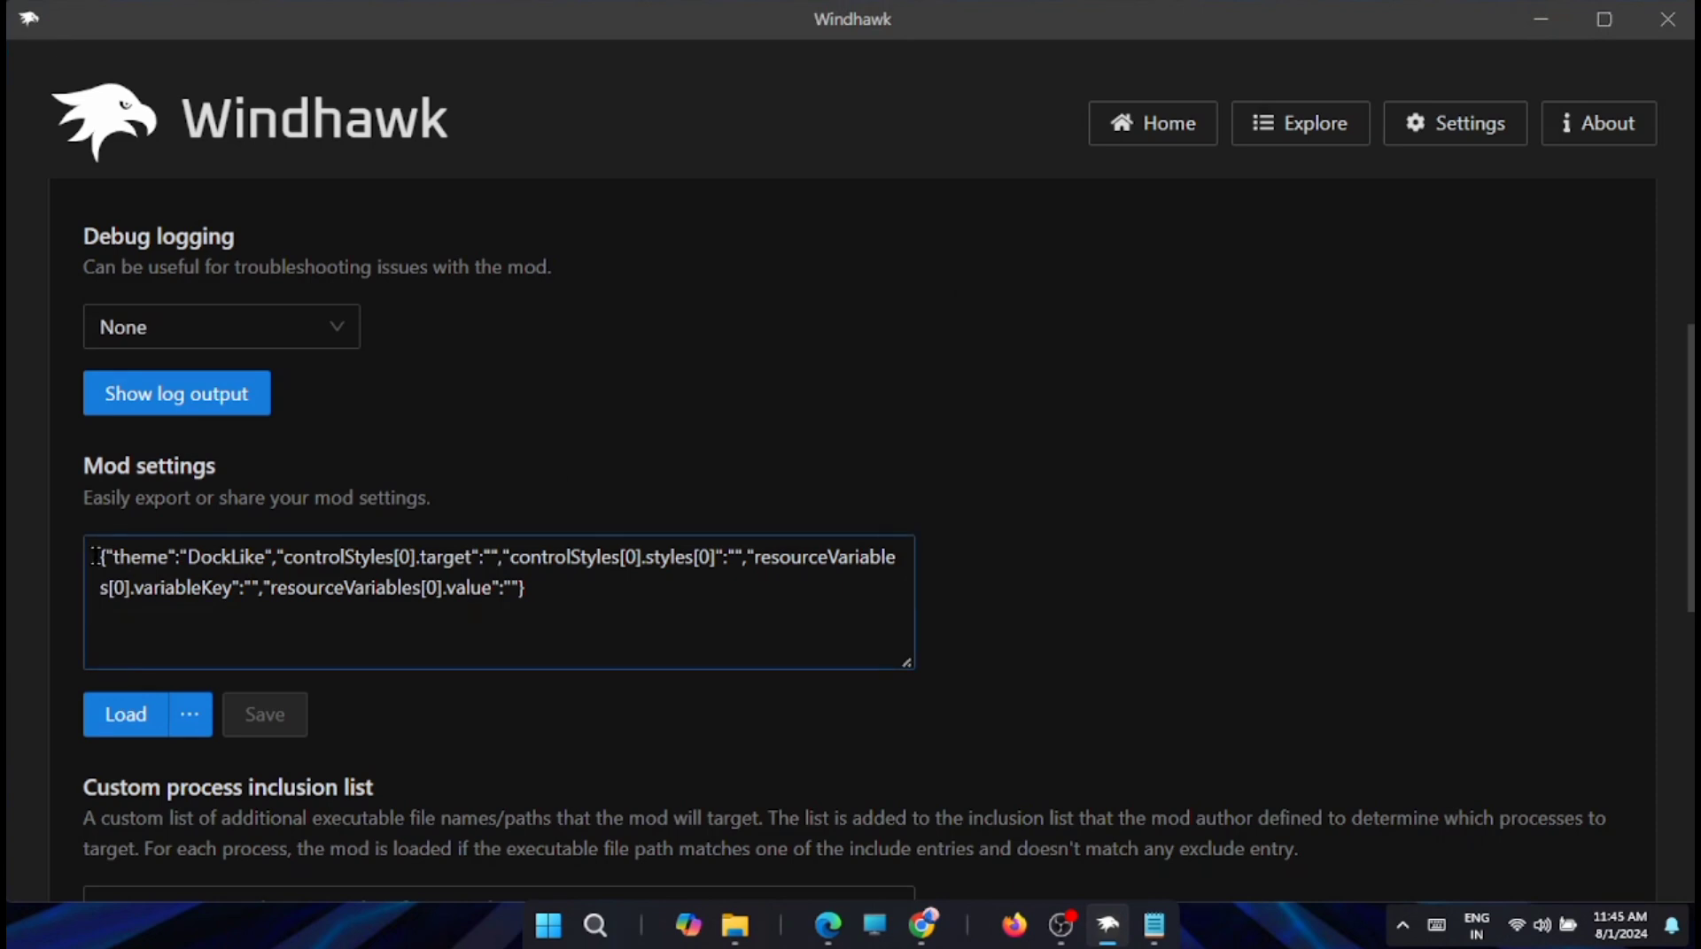
# Replace the Taskbar Styler's mod settings with the copied code, set the controlStyles[13] width to 1908, and save.
pyautogui.moveTo(96, 556); pyautogui.dragTo(645, 588)
pyautogui.hotkey('ctrl', 'v')
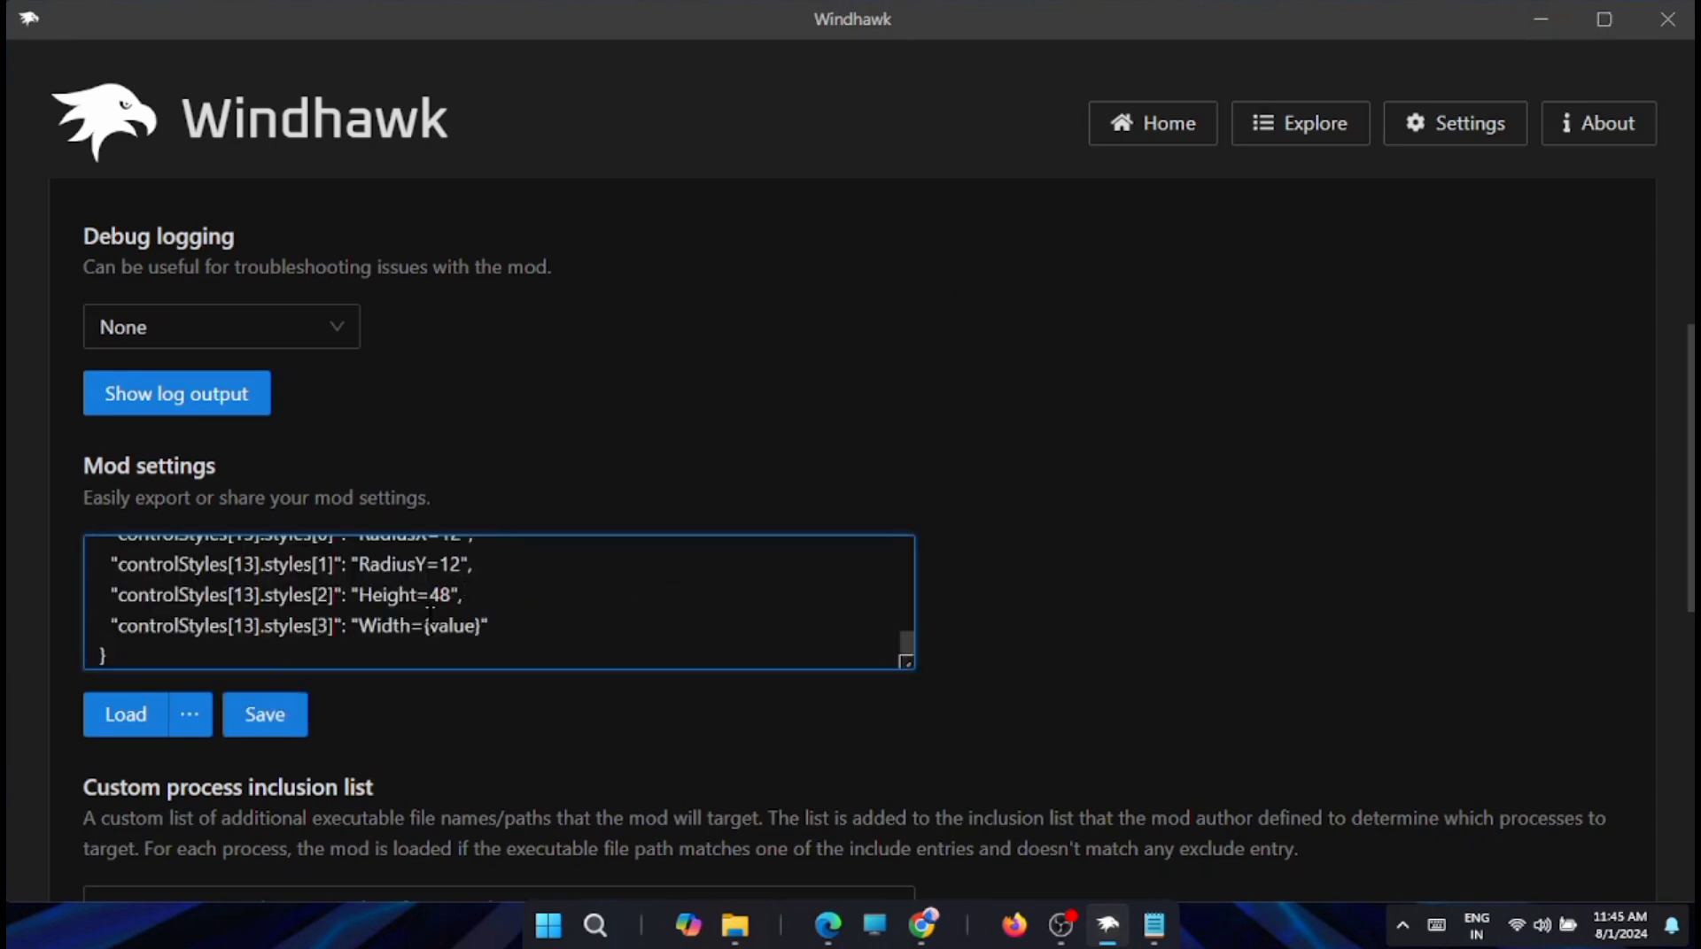
pyautogui.moveTo(431, 626); pyautogui.dragTo(474, 631)
pyautogui.write('1908')
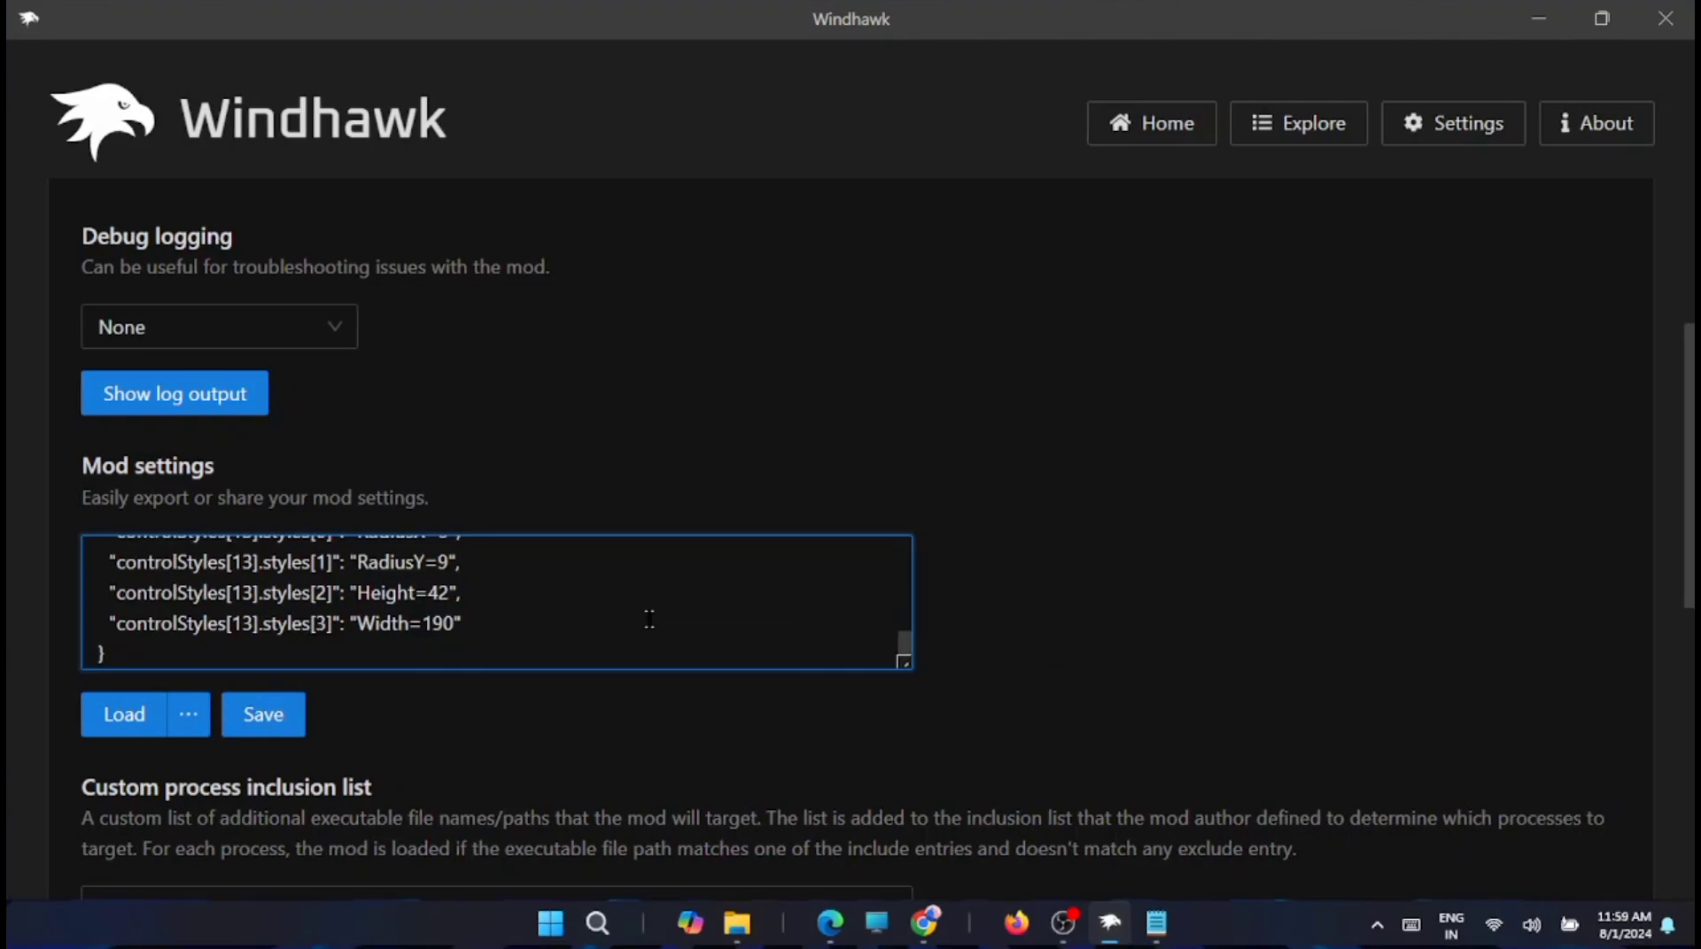
pyautogui.click(272, 709)
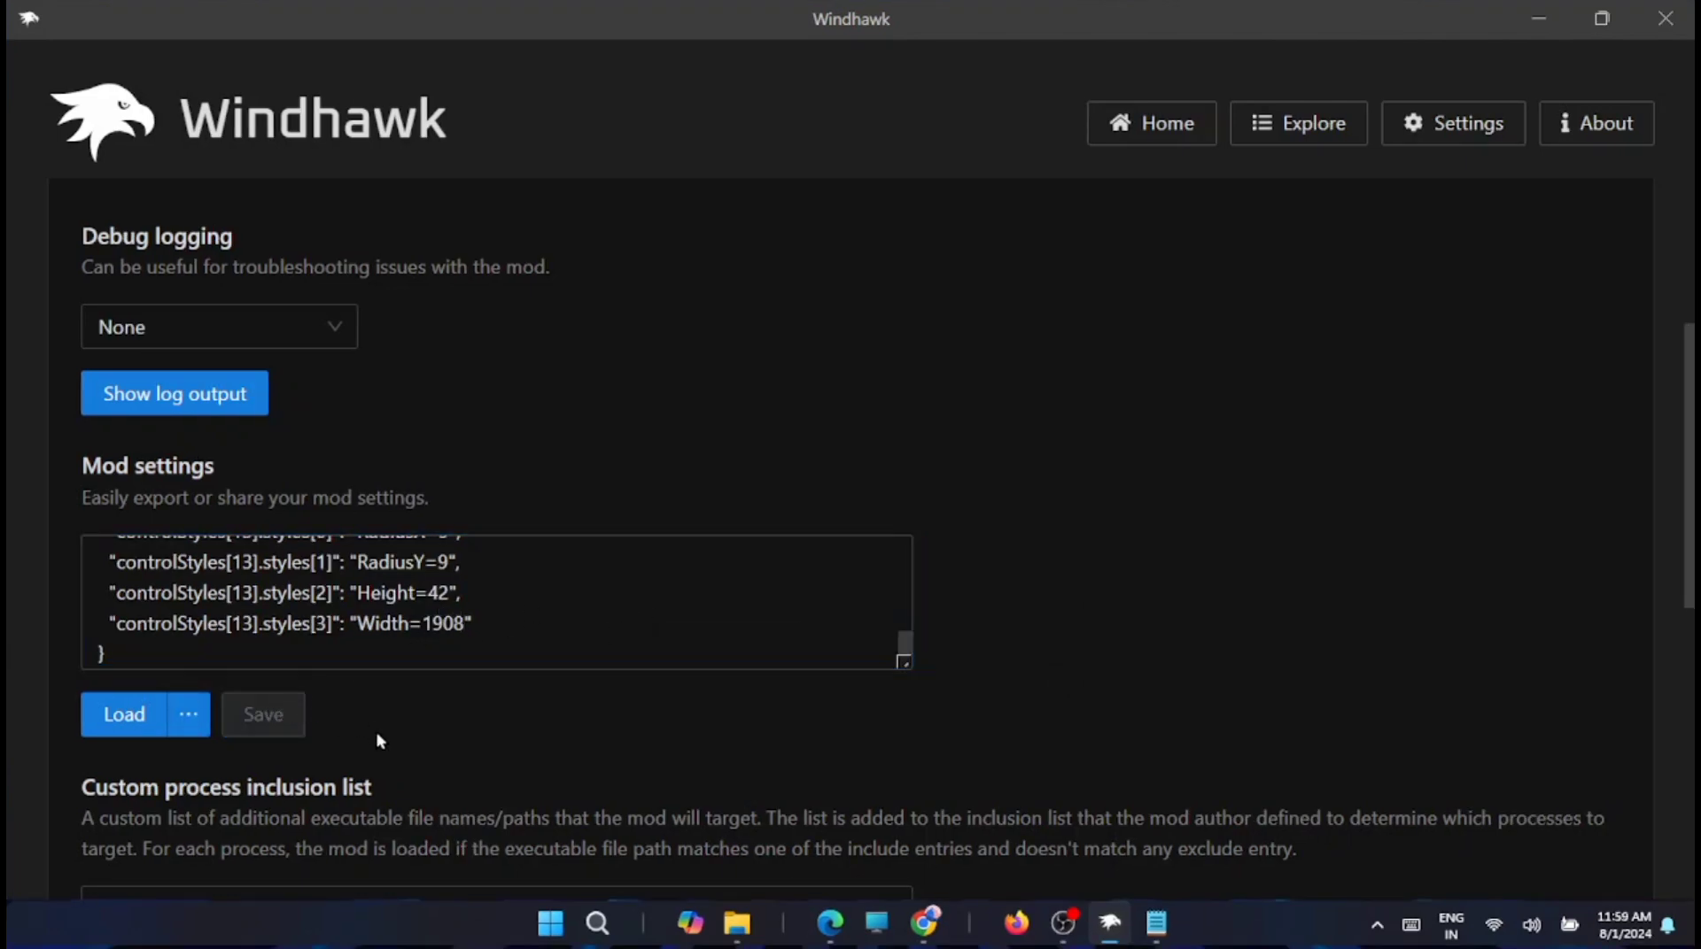
# Apply the light lake-and-sunrise Windows theme in the personalization settings and check the taskbar and Start menu on the desktop.
pyautogui.press('super+d')
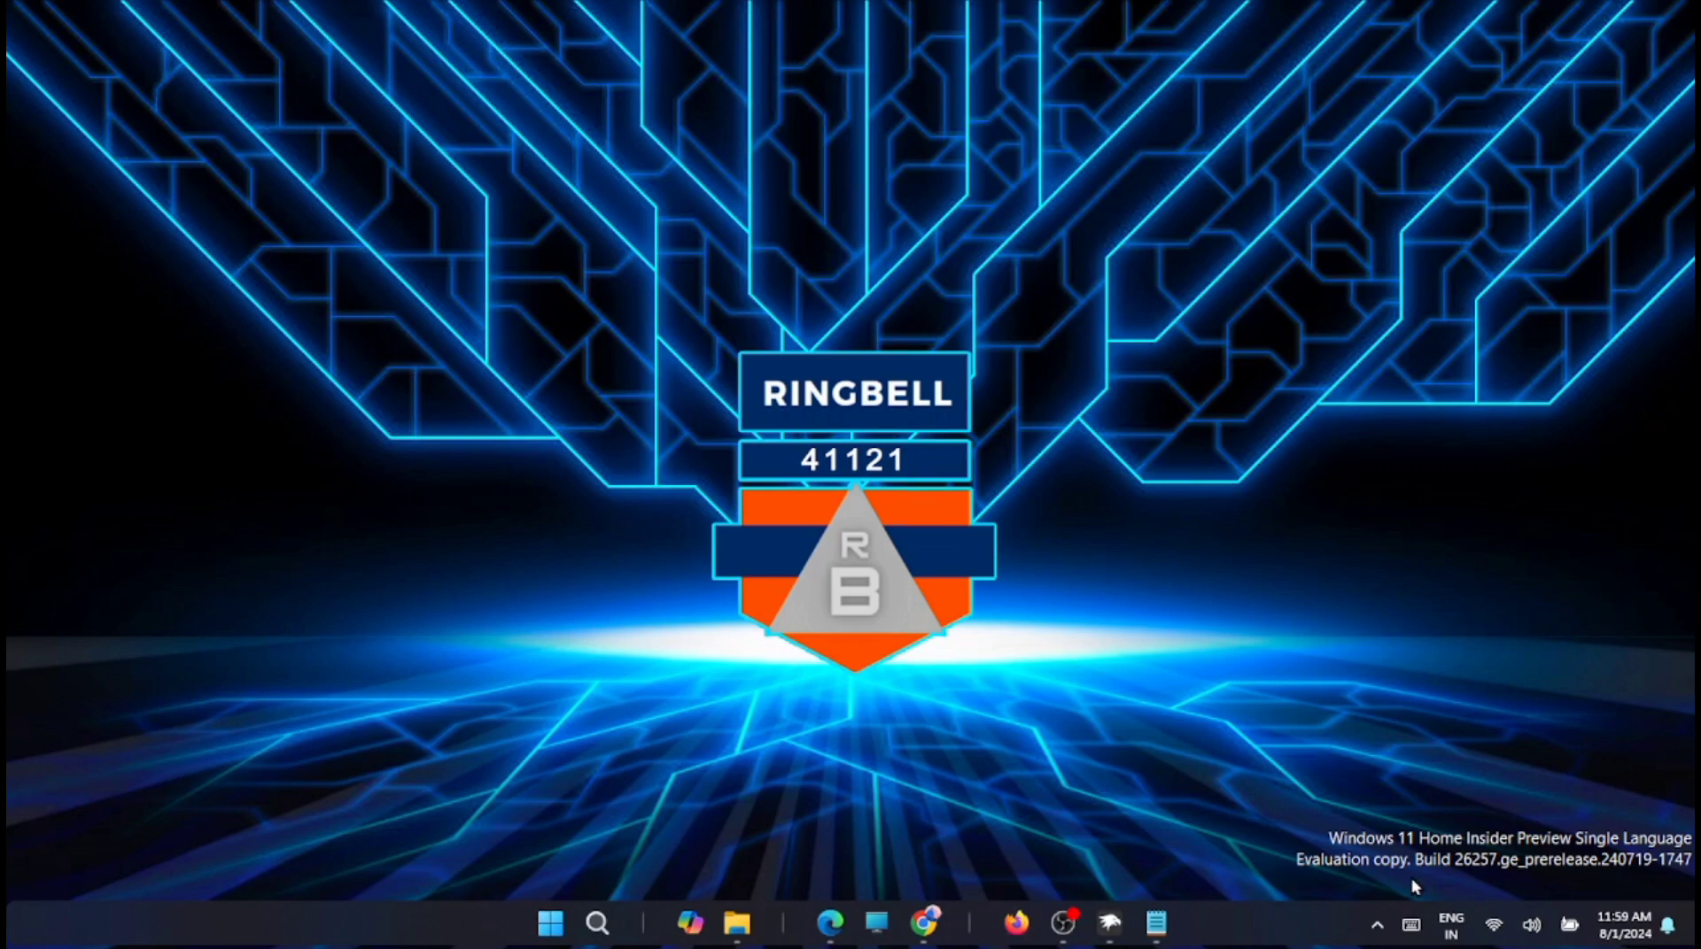
pyautogui.rightClick(928, 762)
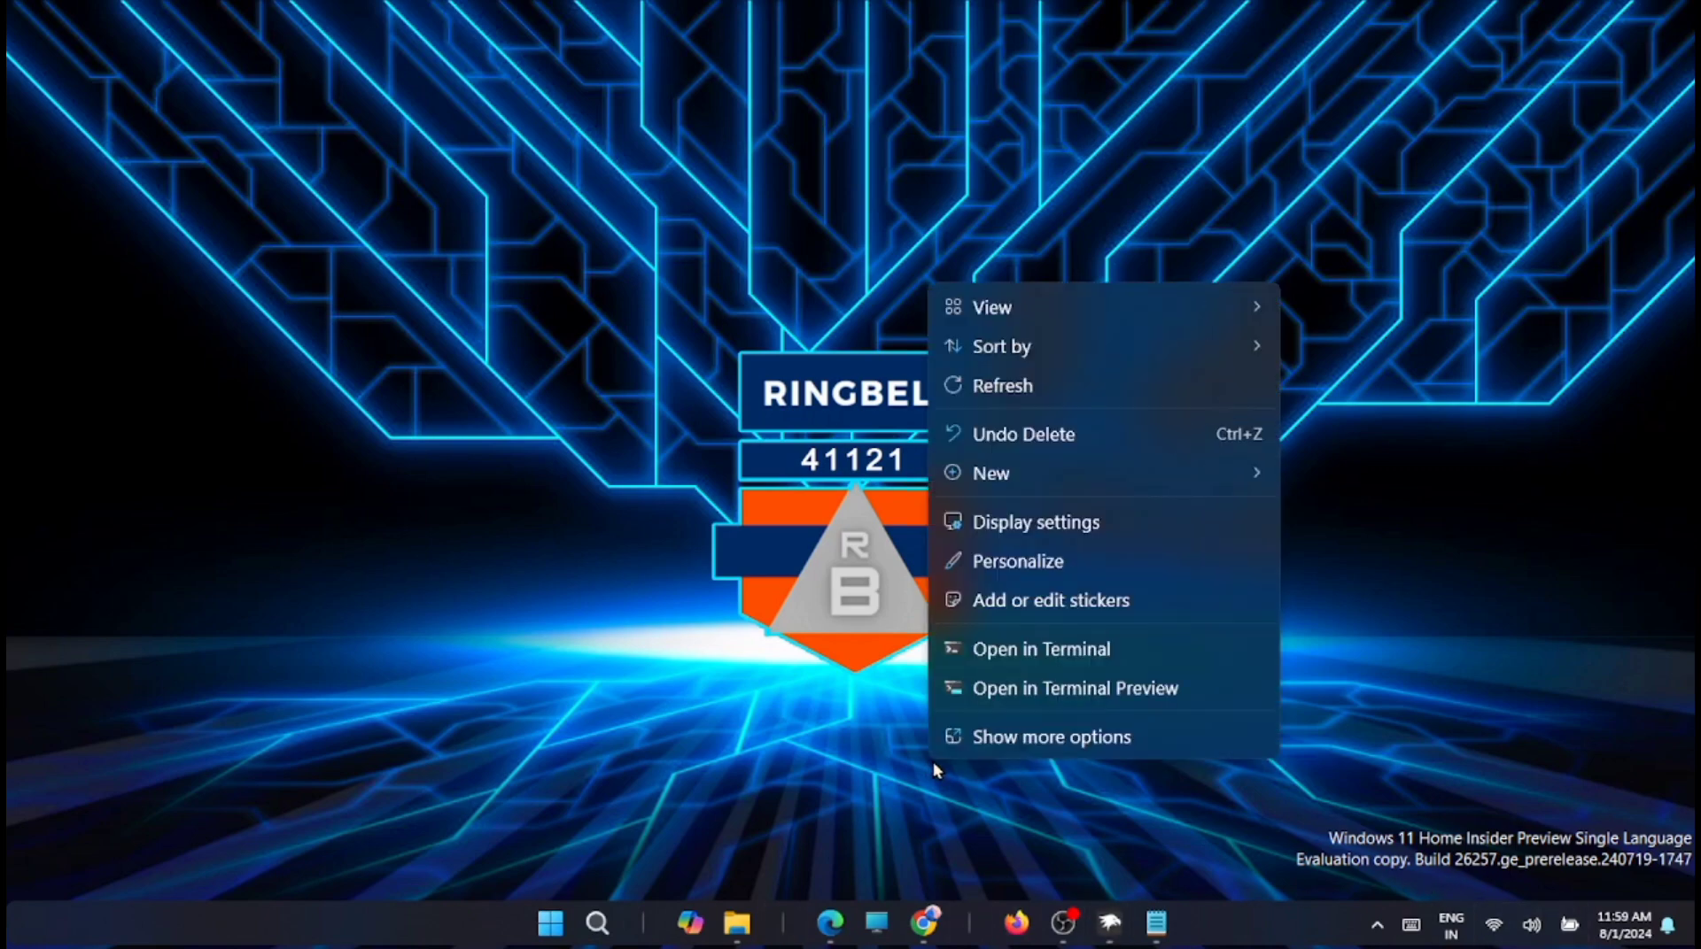
pyautogui.click(1078, 532)
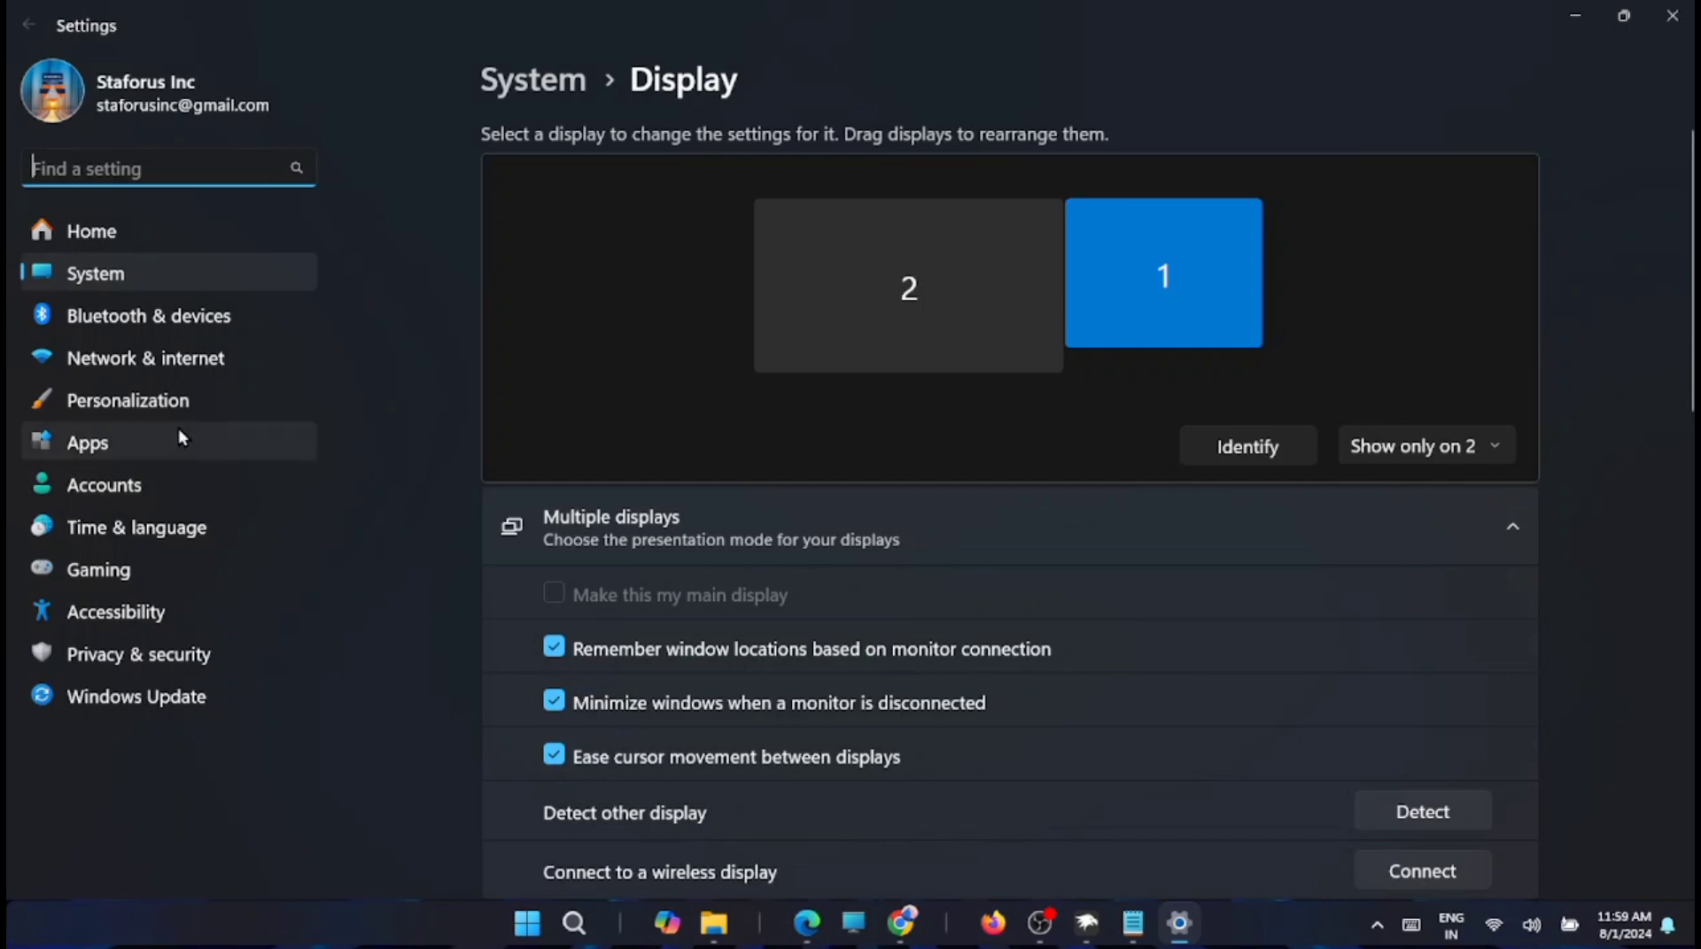
pyautogui.click(163, 401)
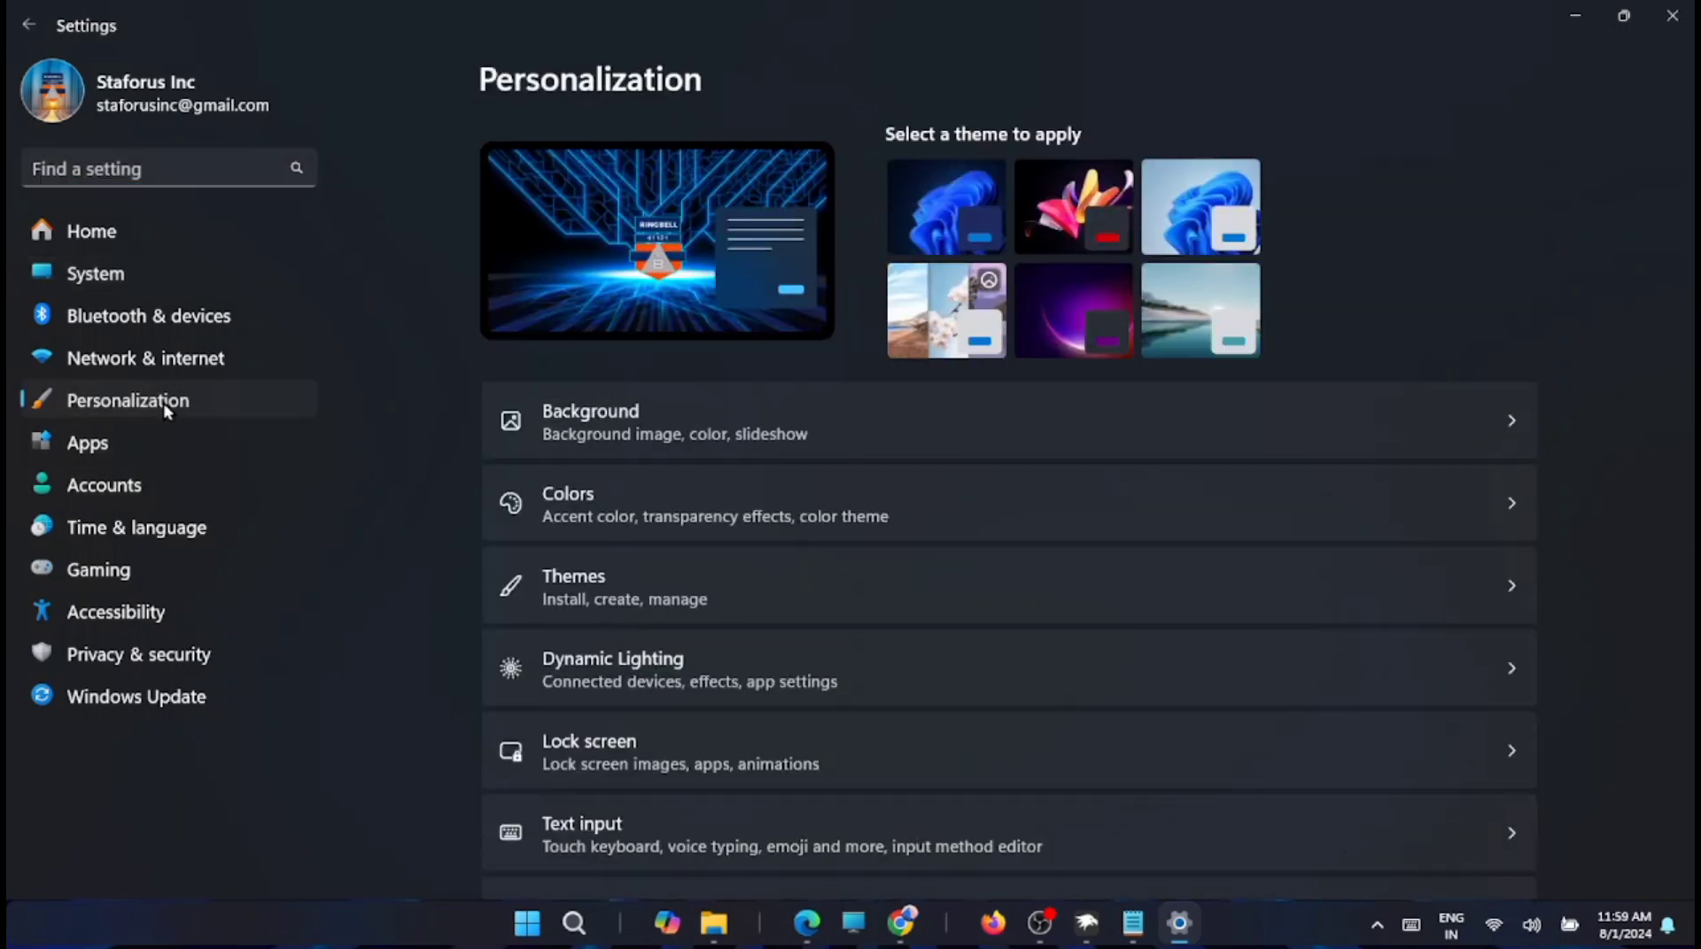
pyautogui.click(1177, 317)
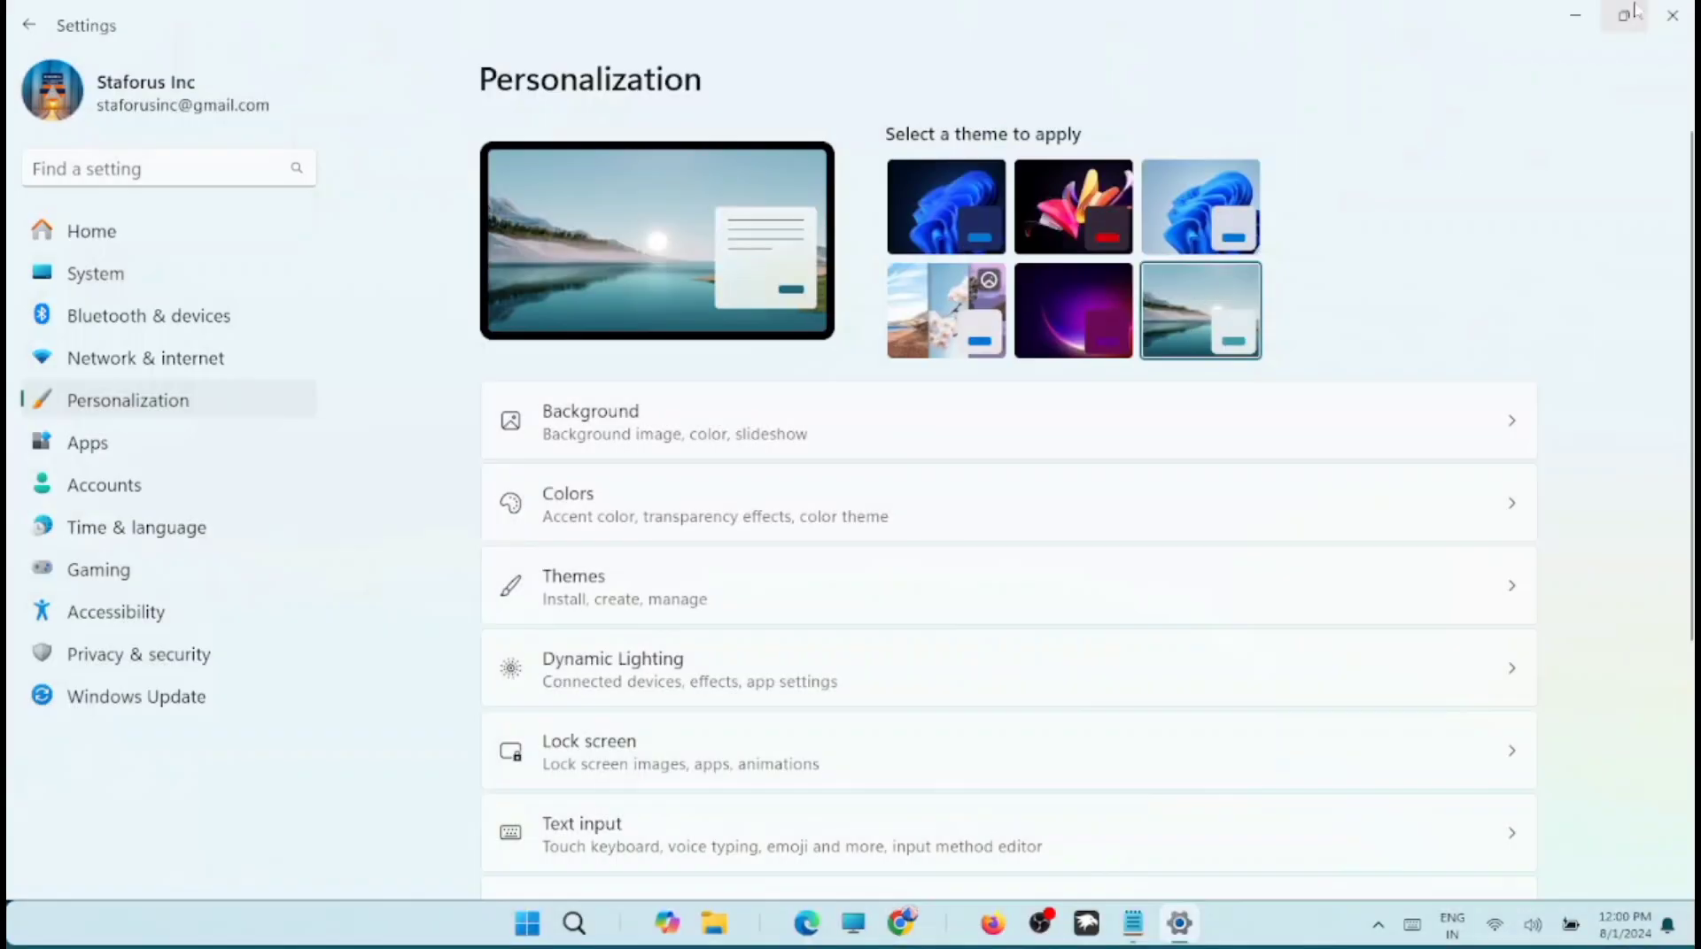
pyautogui.press('super+d')
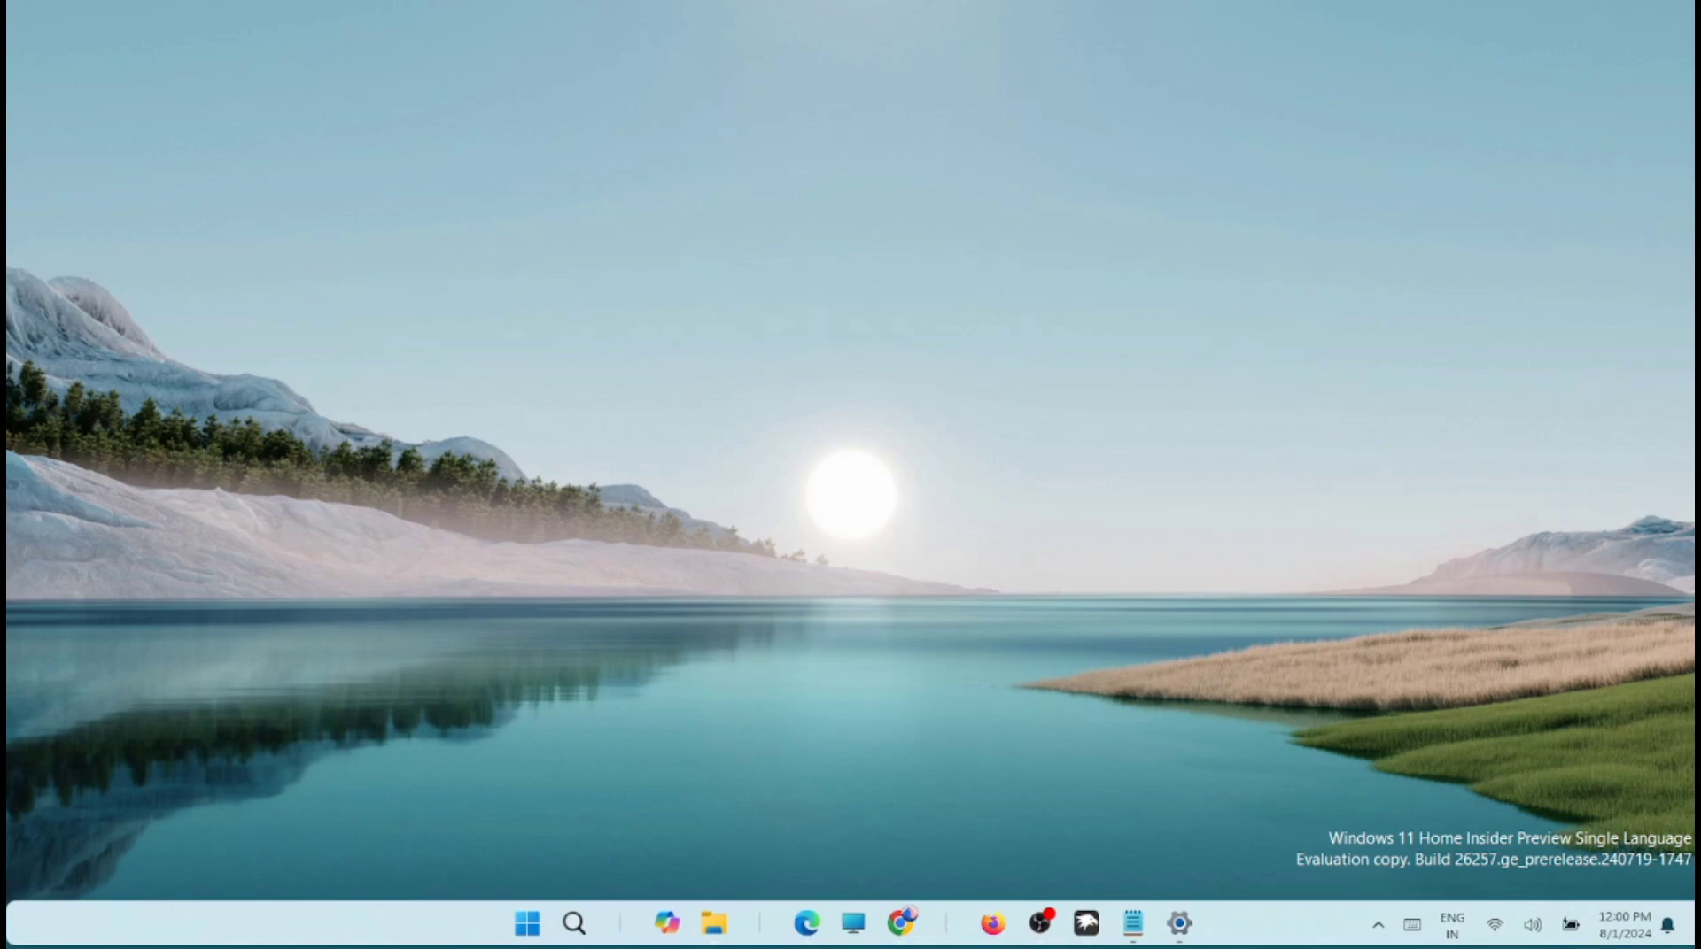
pyautogui.click(528, 925)
pyautogui.click(1340, 460)
# Switch to the dark Windows theme with the blue bloom wallpaper and check the taskbar on the desktop.
pyautogui.rightClick(1041, 429)
pyautogui.click(1151, 611)
pyautogui.scroll(-3, 1085, 437)
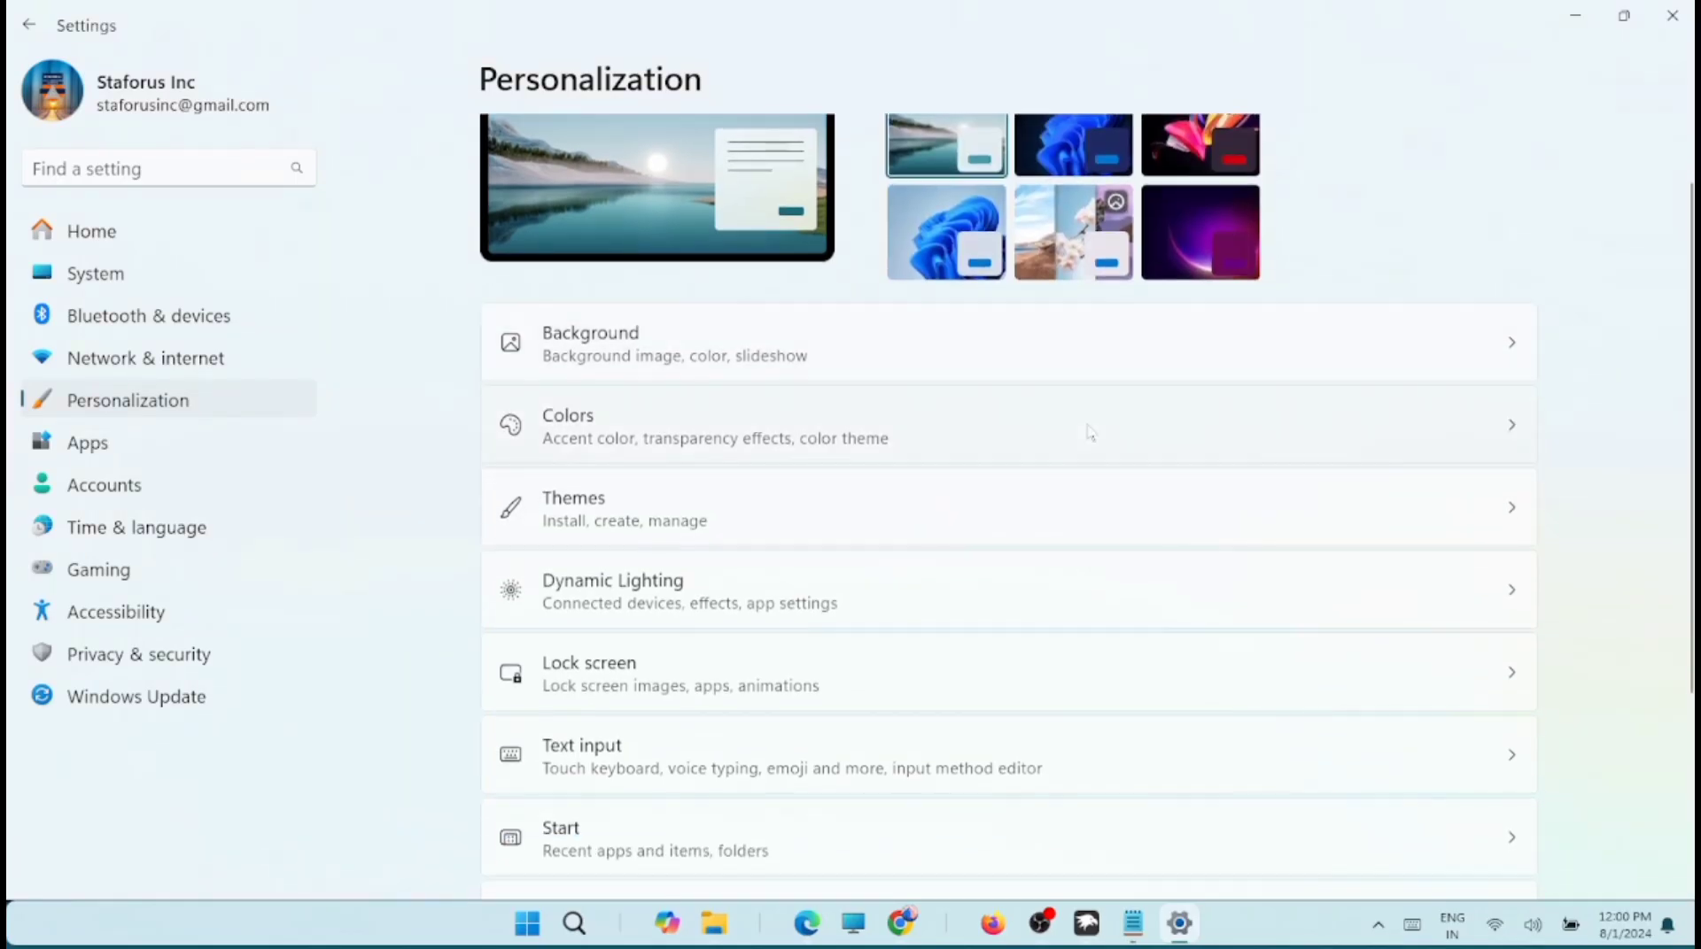
pyautogui.scroll(3, 1143, 413)
pyautogui.click(1103, 229)
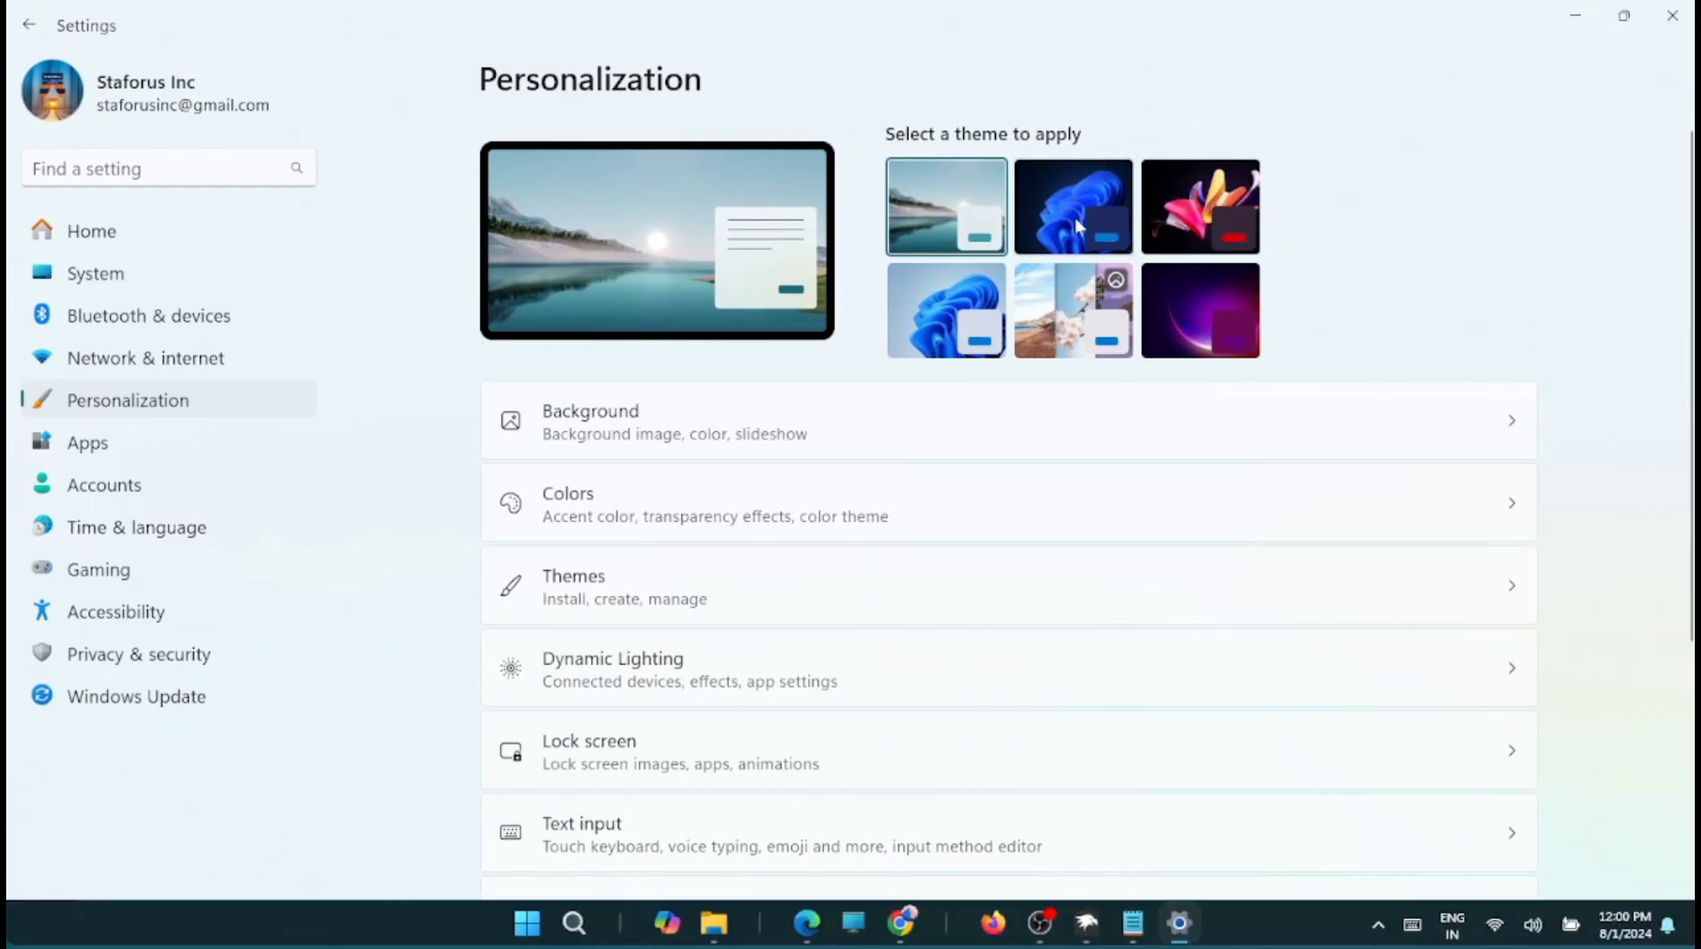
pyautogui.click(1575, 16)
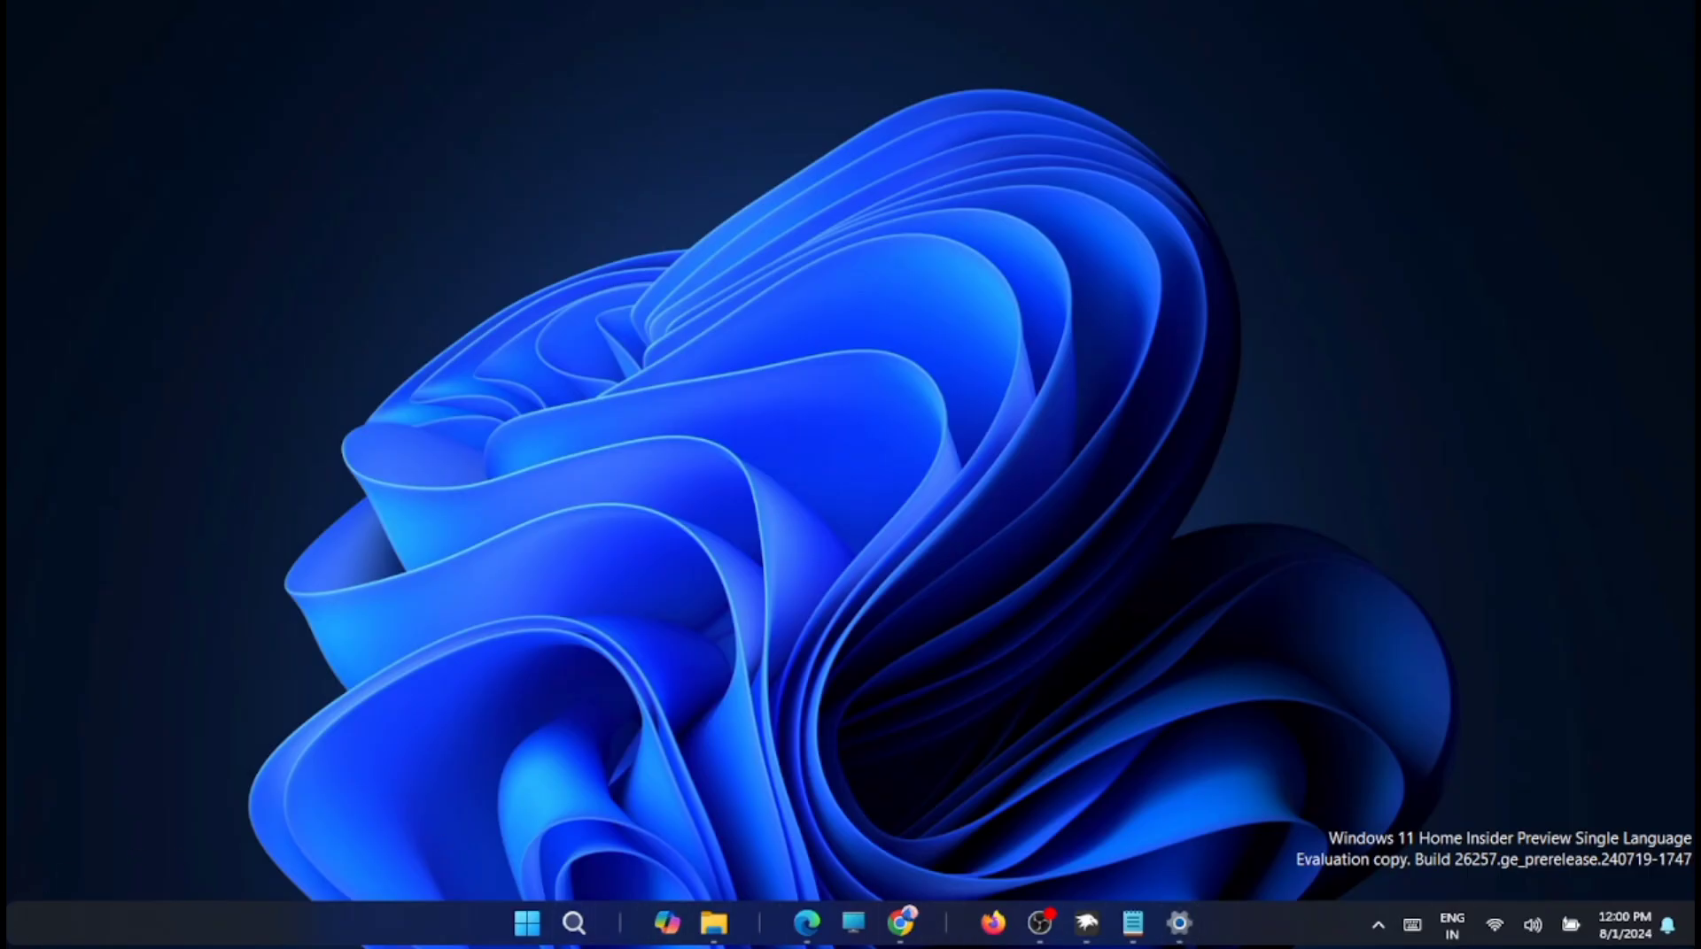
# Apply the purple Glow Windows theme and check the taskbar and Start menu on the desktop.
pyautogui.click(1178, 922)
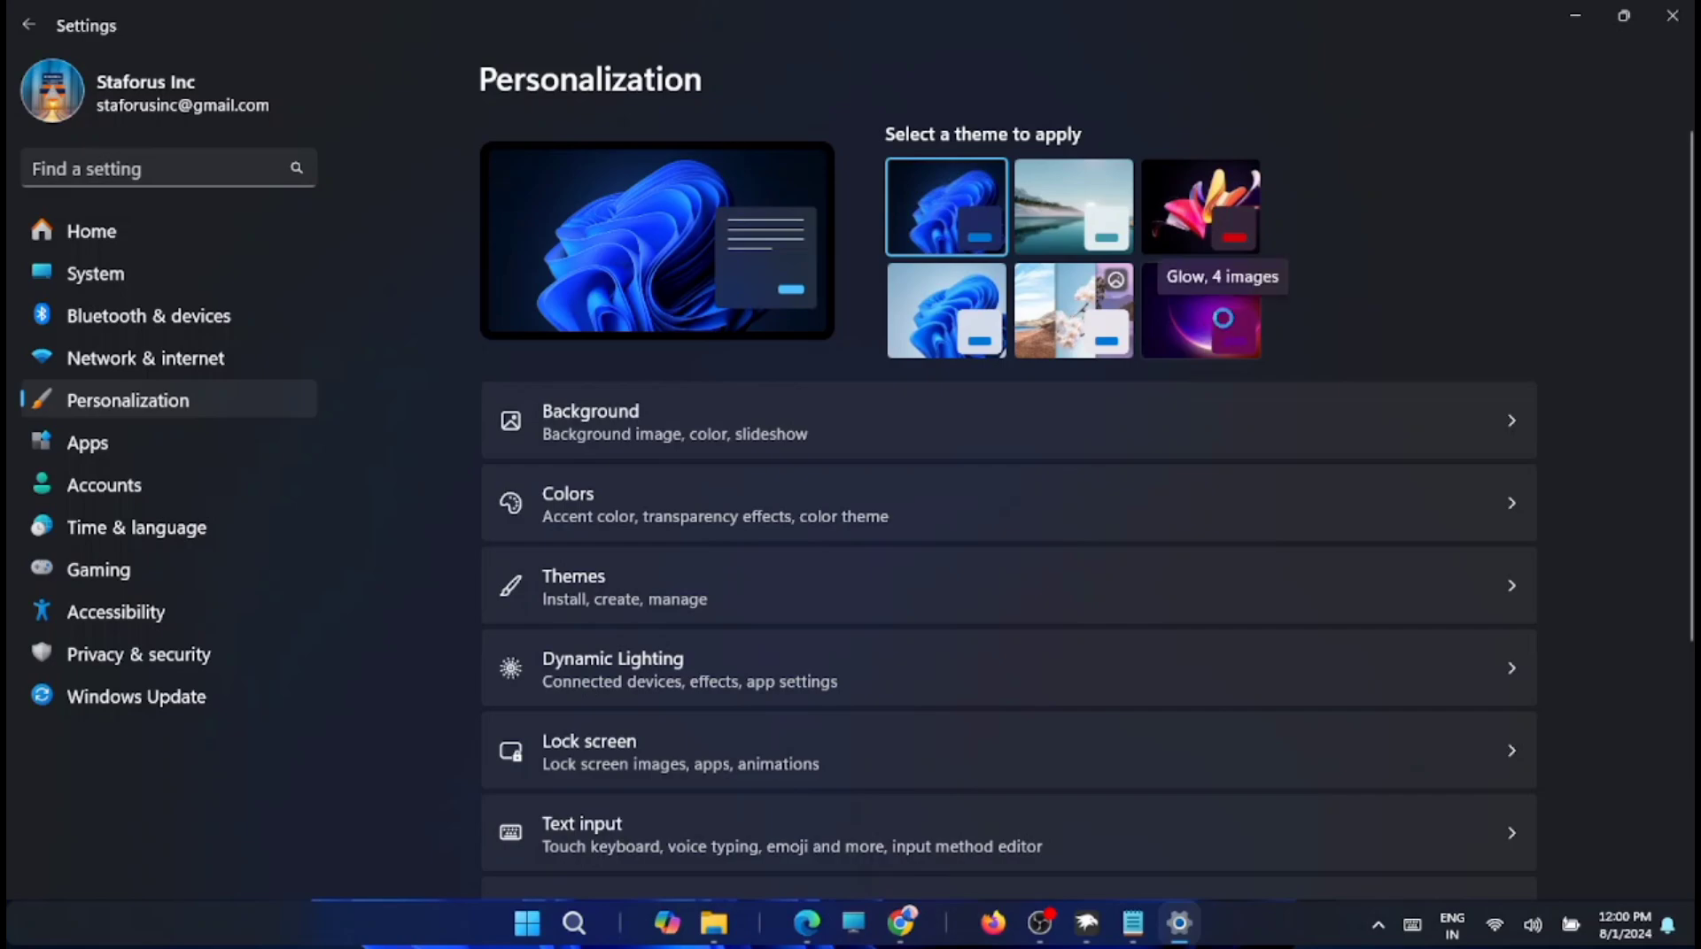
pyautogui.click(1249, 315)
pyautogui.click(1578, 17)
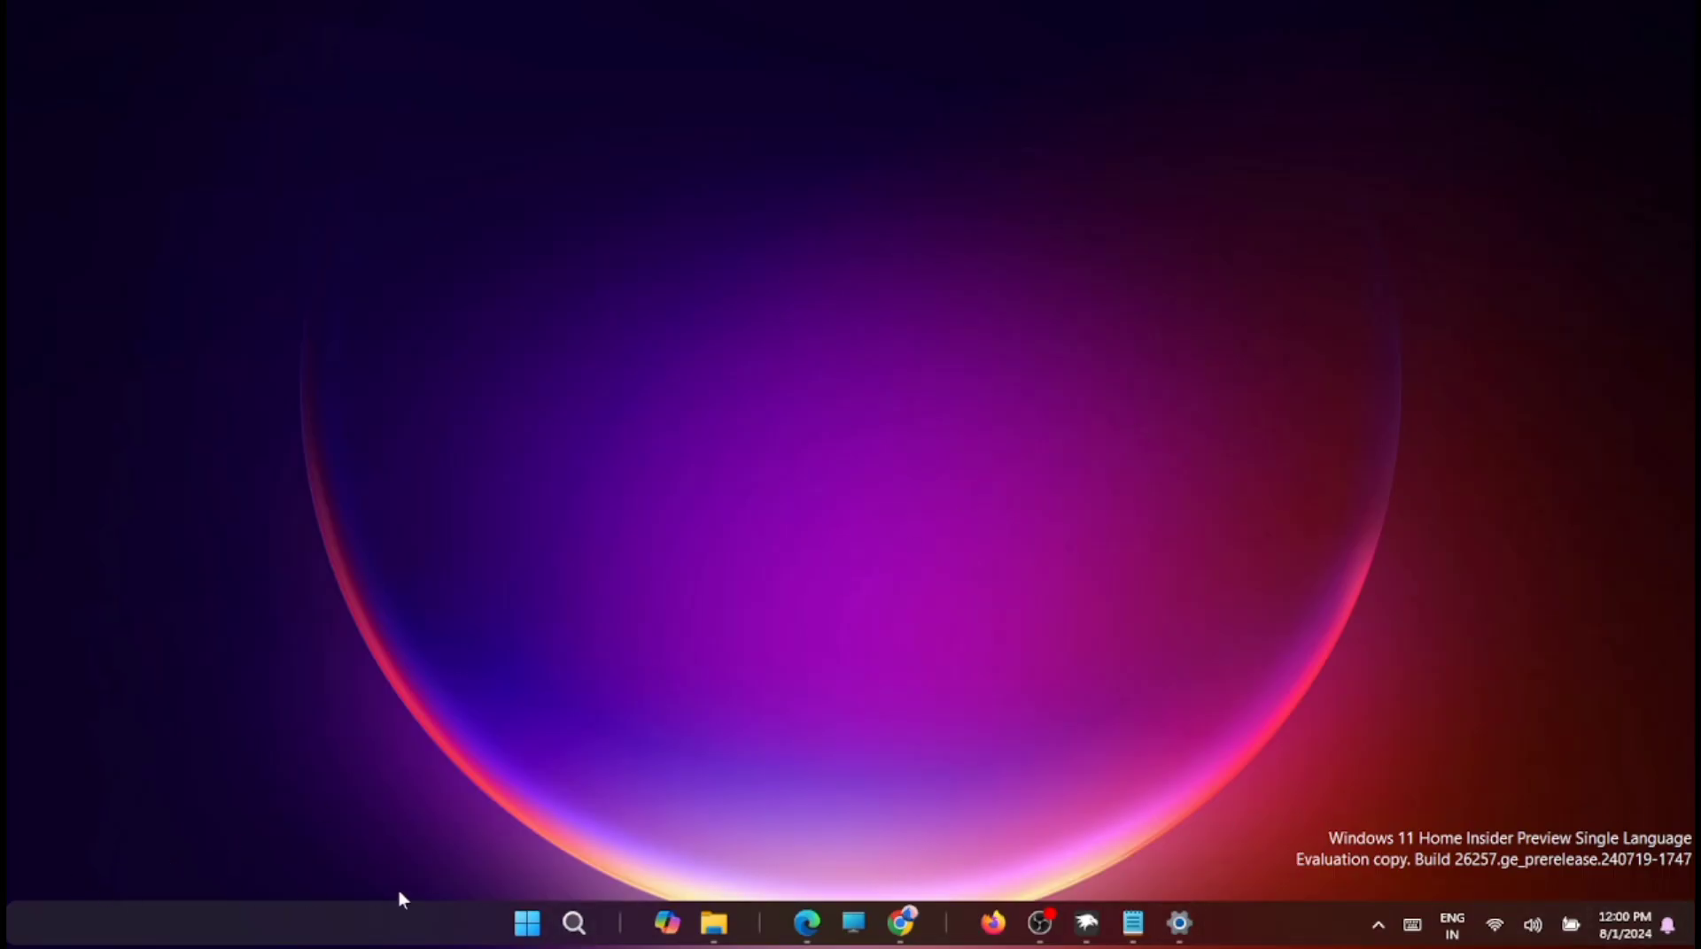
pyautogui.click(526, 924)
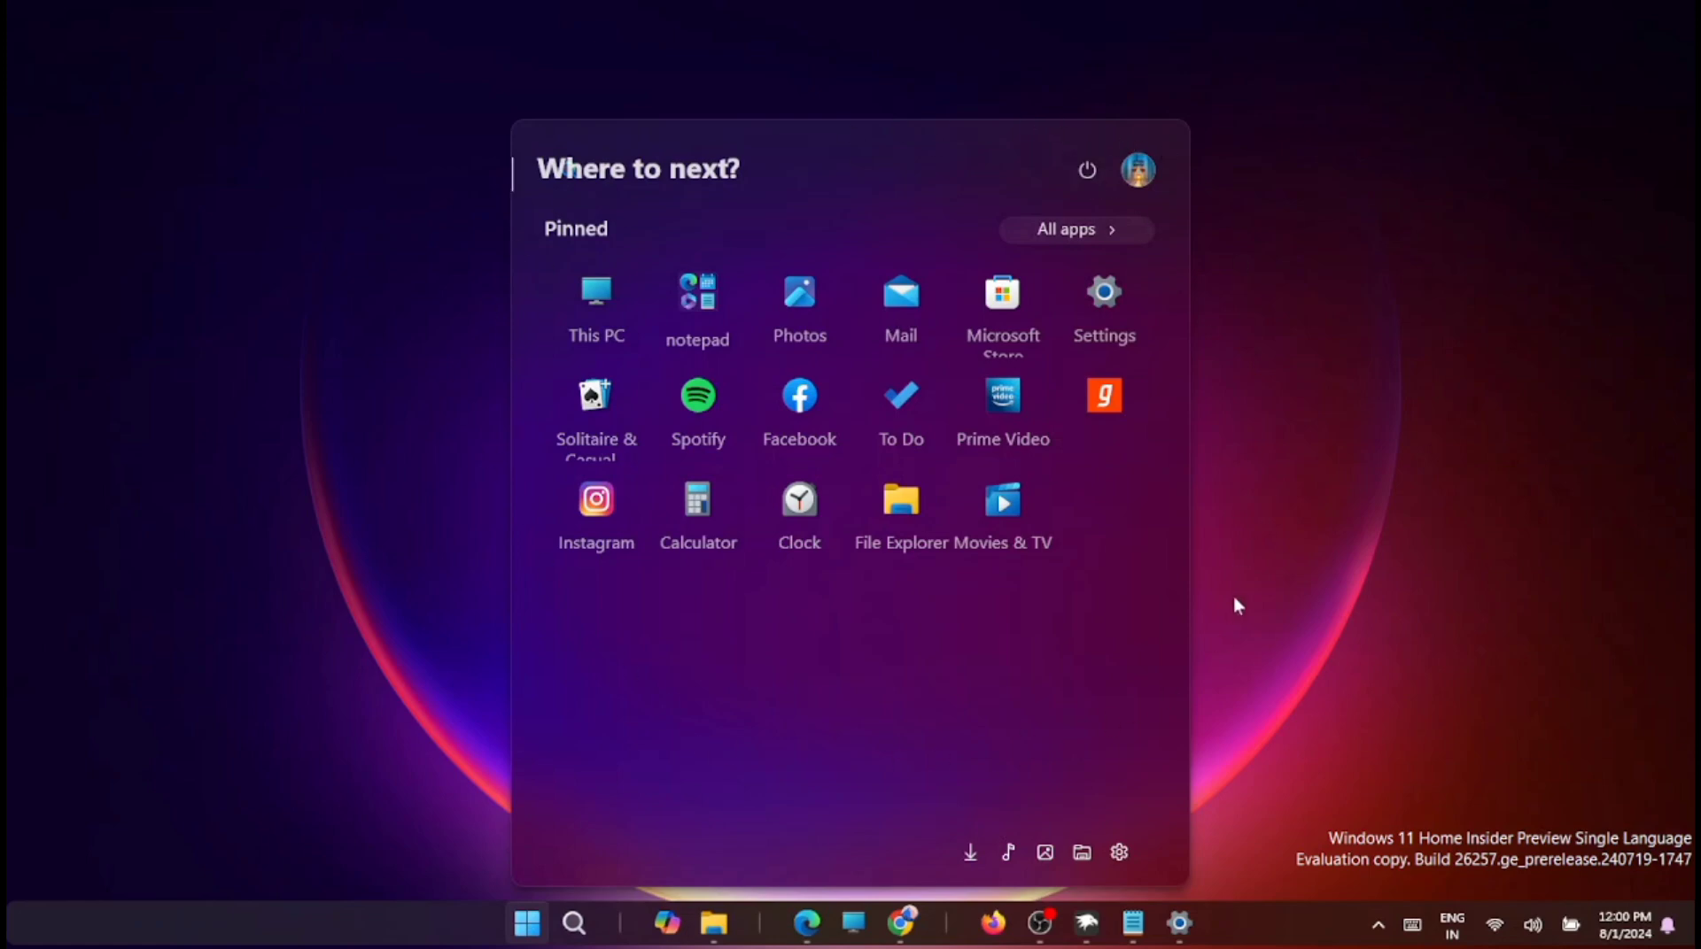
pyautogui.click(529, 937)
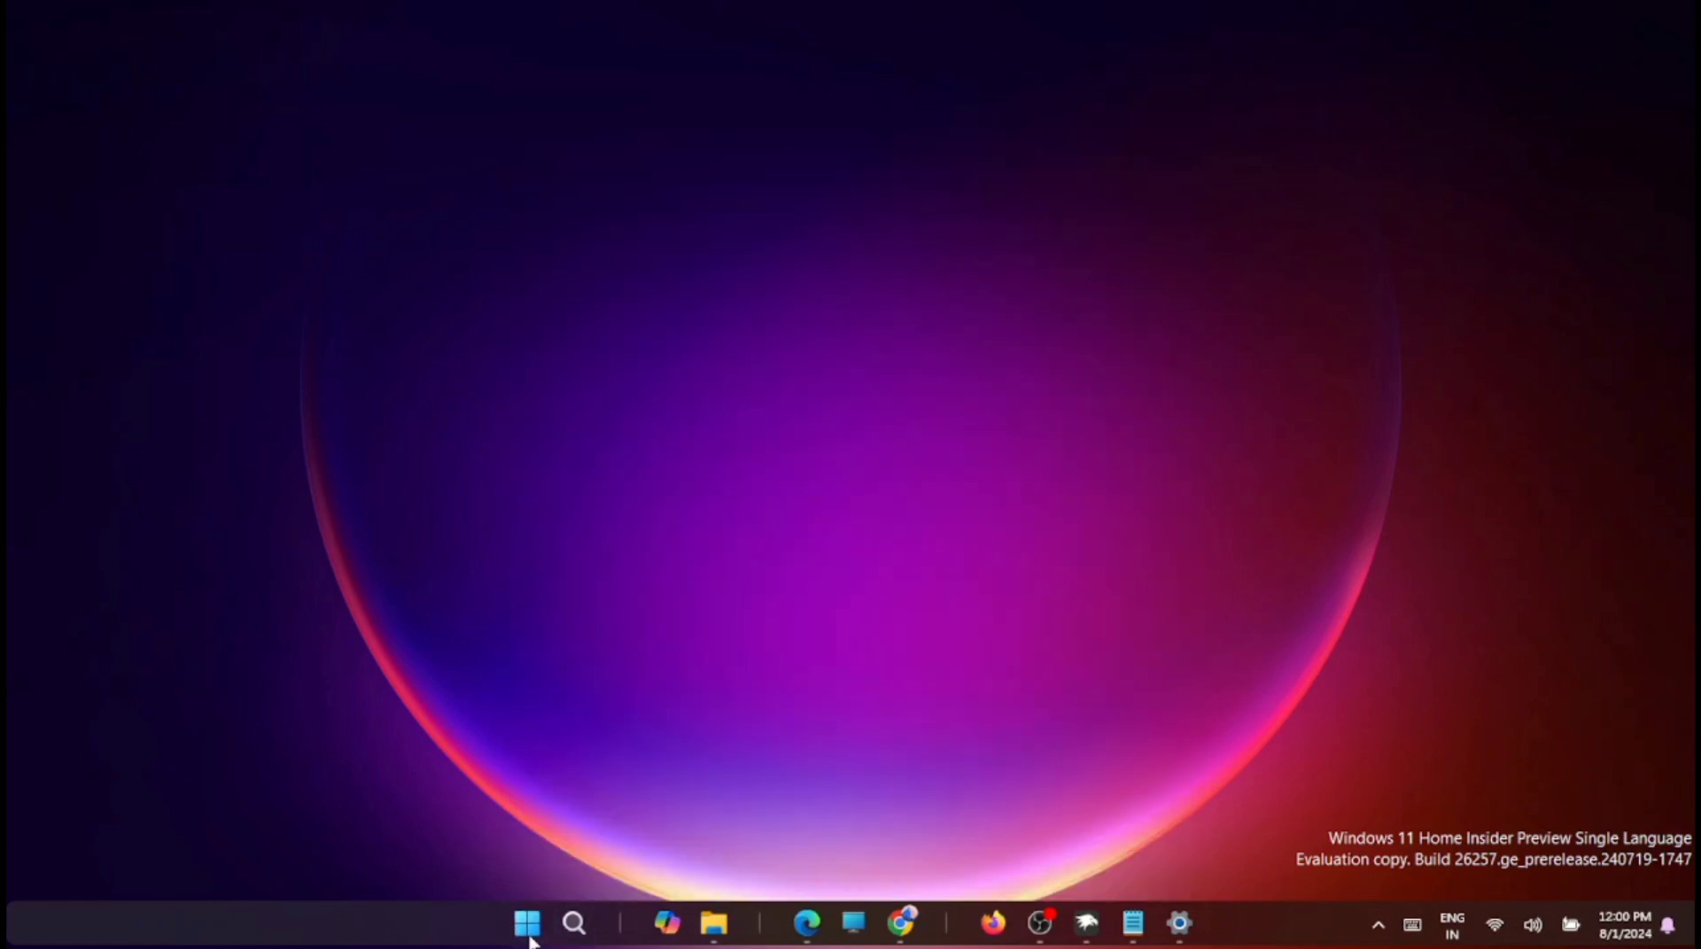